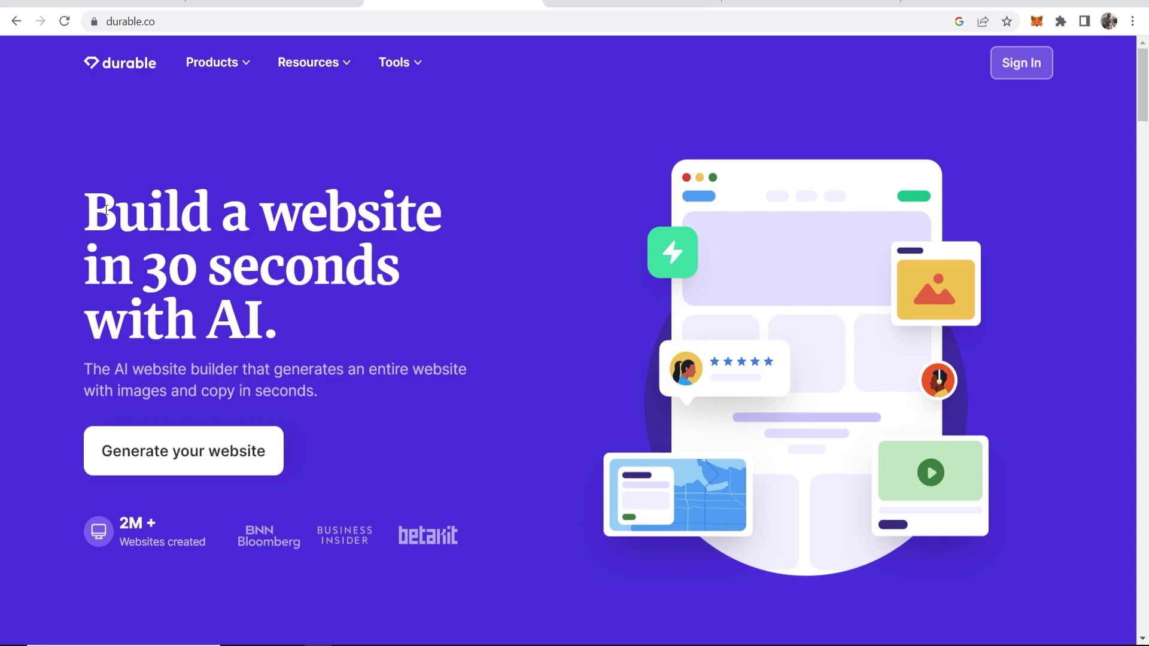
Step: Highlight the 'Build a website in 30 seconds with AI' headline, then start a new website
mouse_move(106, 210)
left_mouse_down()
mouse_move(453, 230)
mouse_move(463, 320)
left_mouse_up()
left_click(436, 270)
left_click_drag(88, 210, 472, 238)
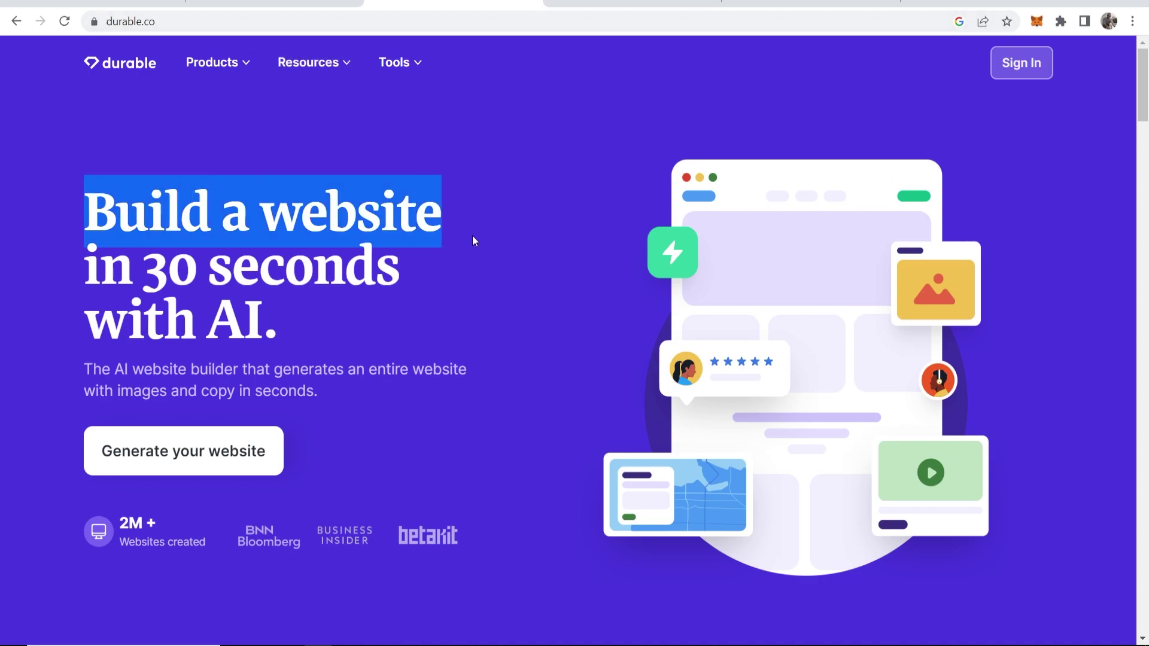
left_click(343, 217)
left_click_drag(46, 280, 388, 258)
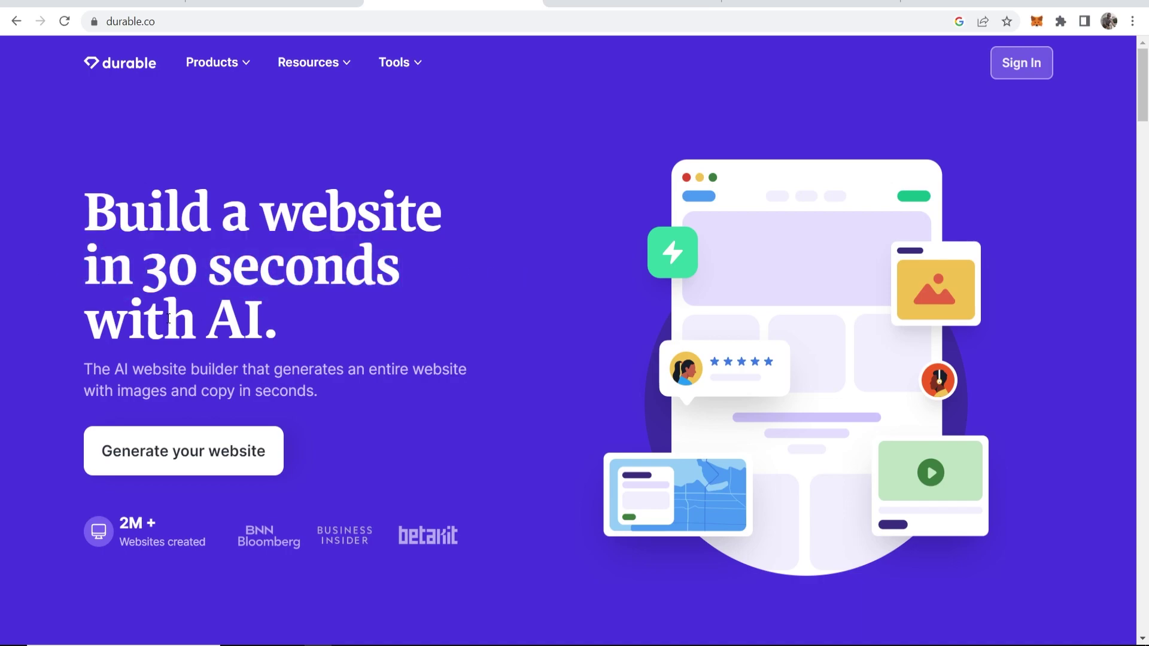
left_click_drag(84, 320, 279, 314)
left_click(278, 301)
left_click(139, 452)
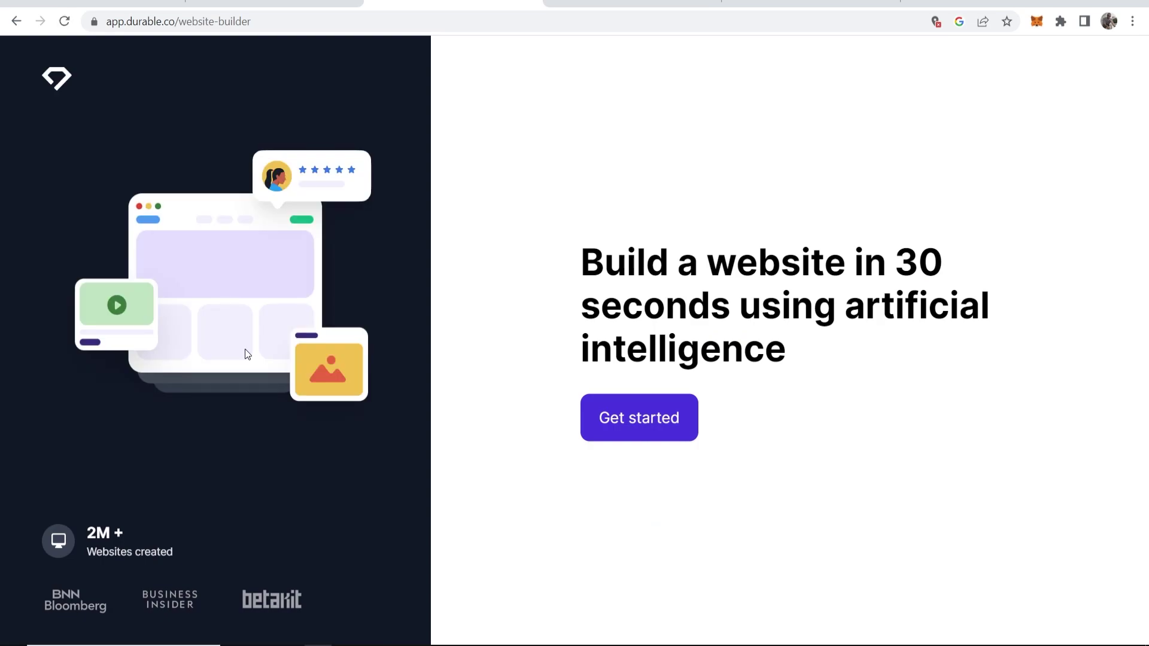
Step: Begin setup, enter 'YouTube Growth Agency' as the business type, and continue
left_click(635, 413)
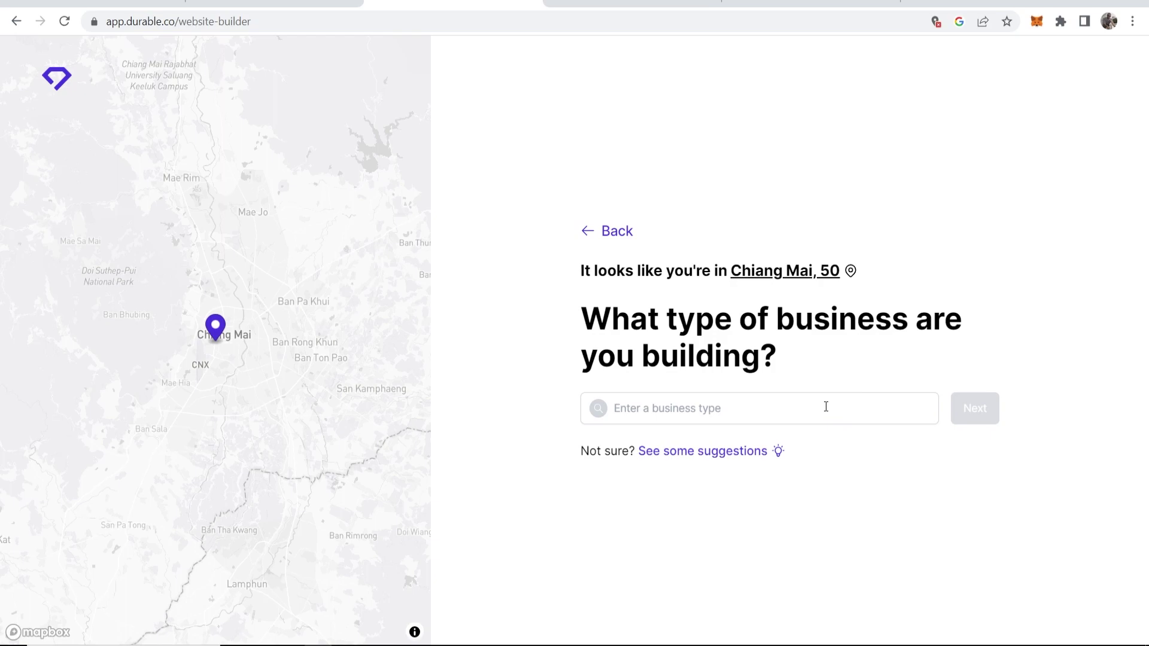
left_click(826, 406)
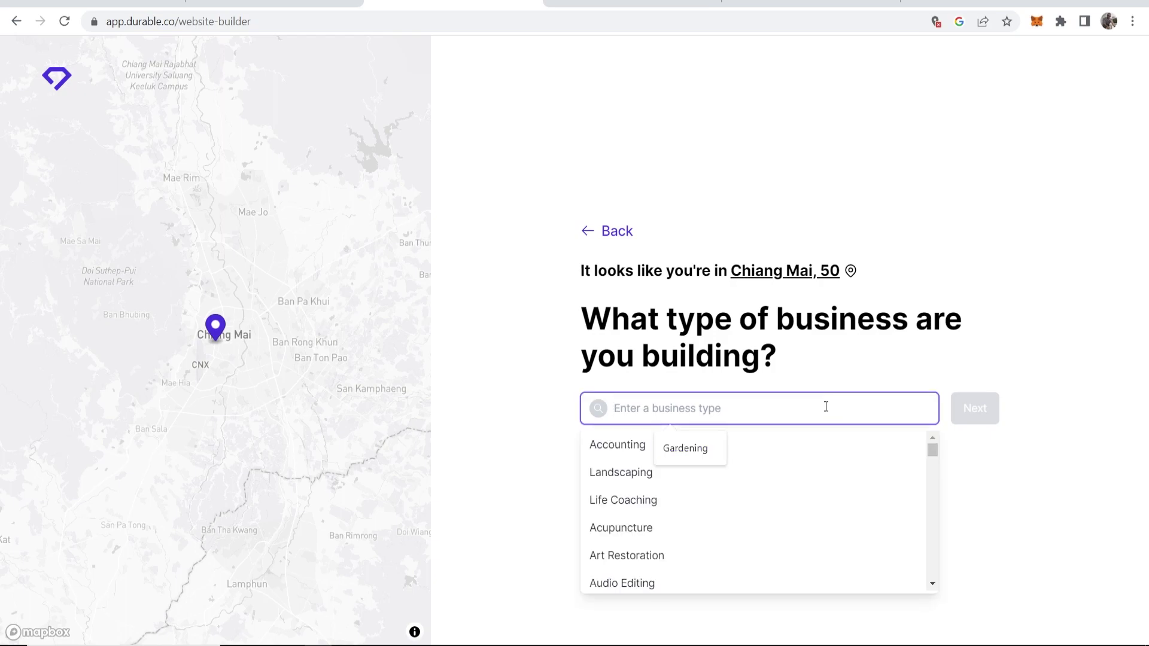
type("YouTube ")
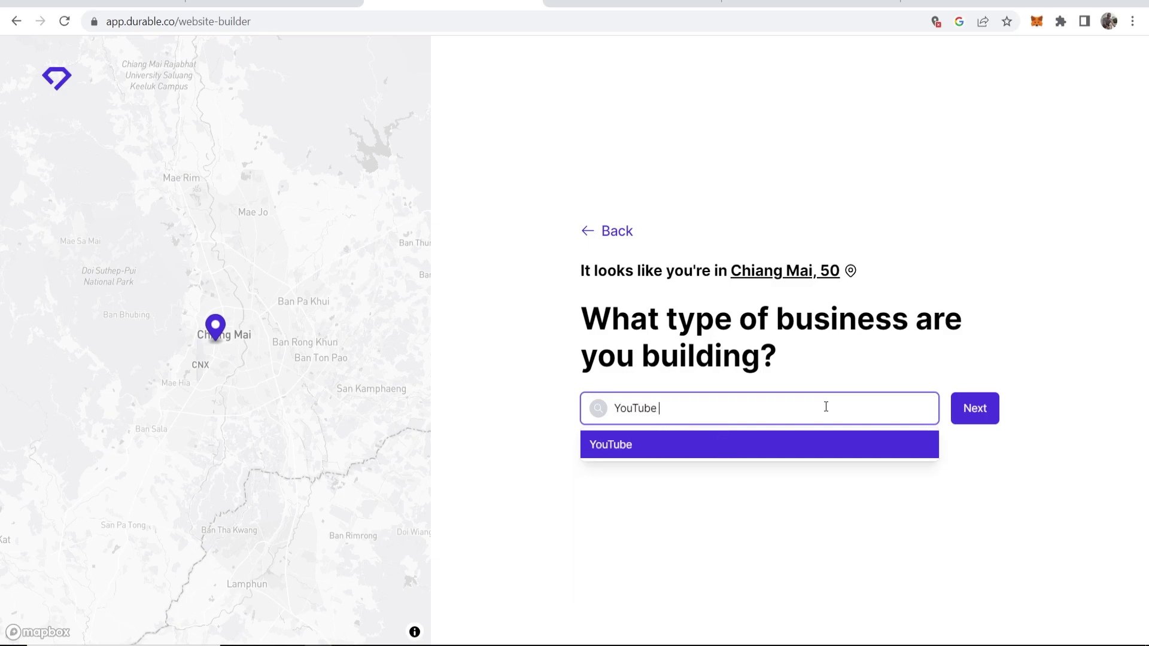
type("Growth a")
key("BackSpace")
type("Agency")
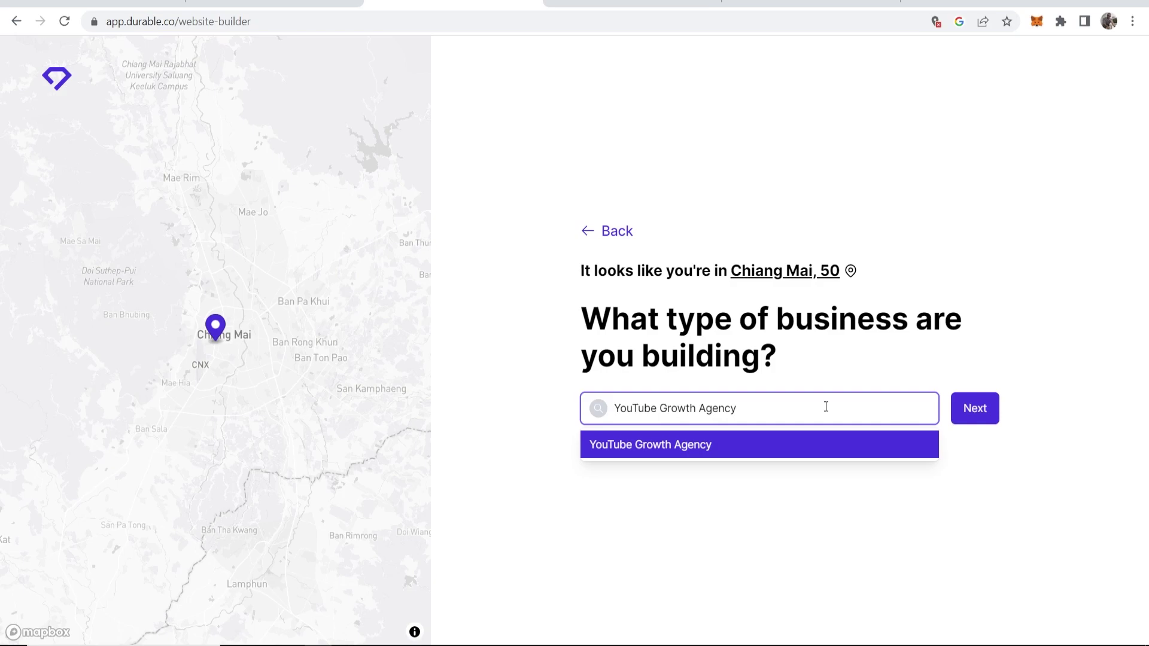
left_click(785, 363)
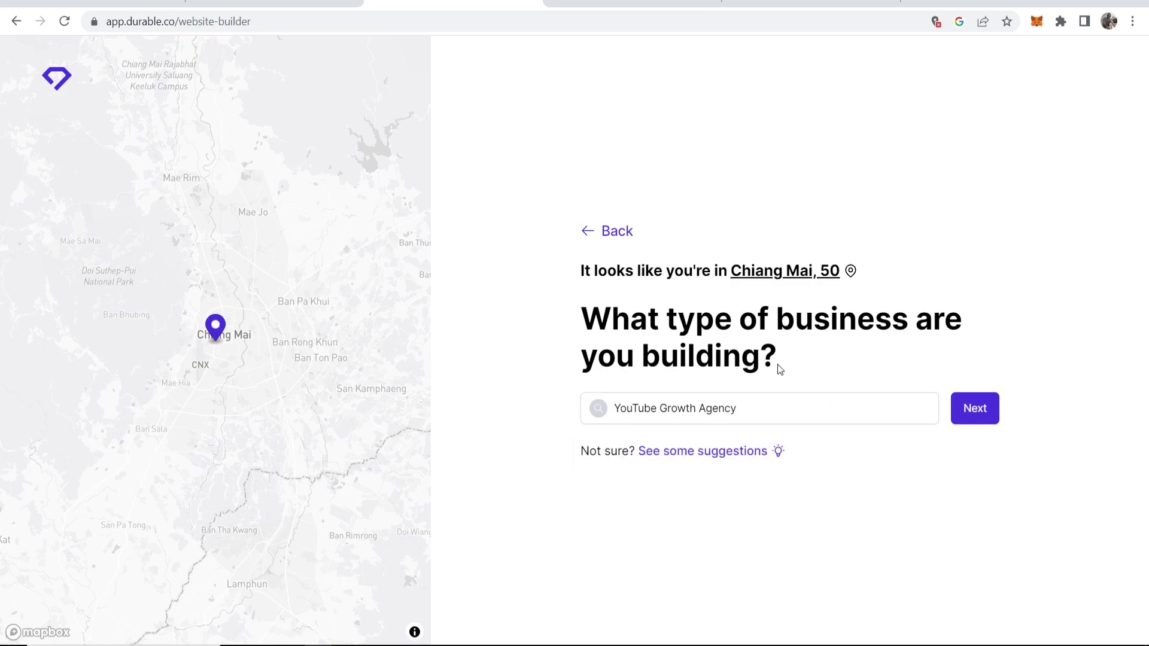
left_click(970, 411)
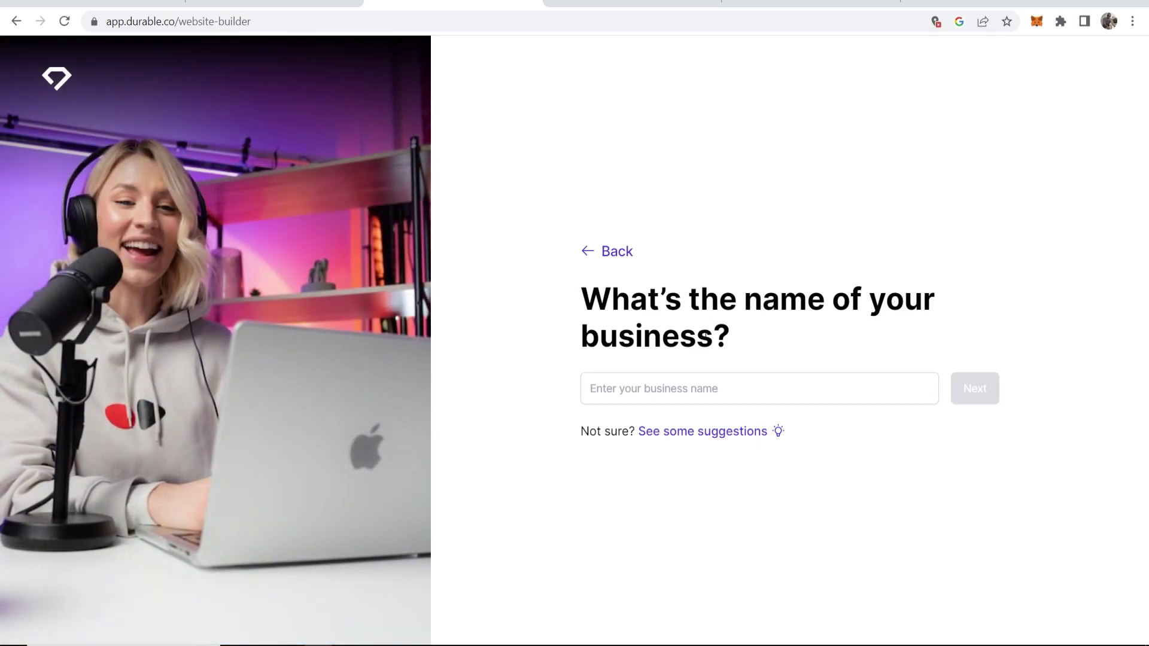
Step: Enter 'Success With Media' as the business name, build the site, and view it
left_click(676, 387)
type("S")
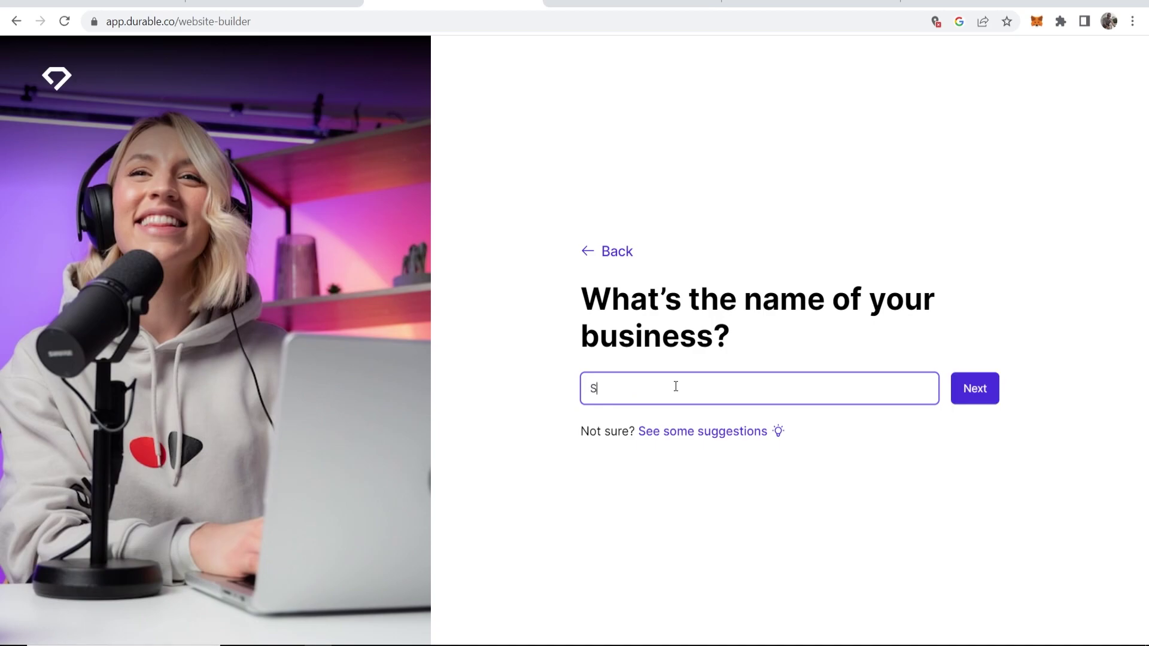
type("uccess With")
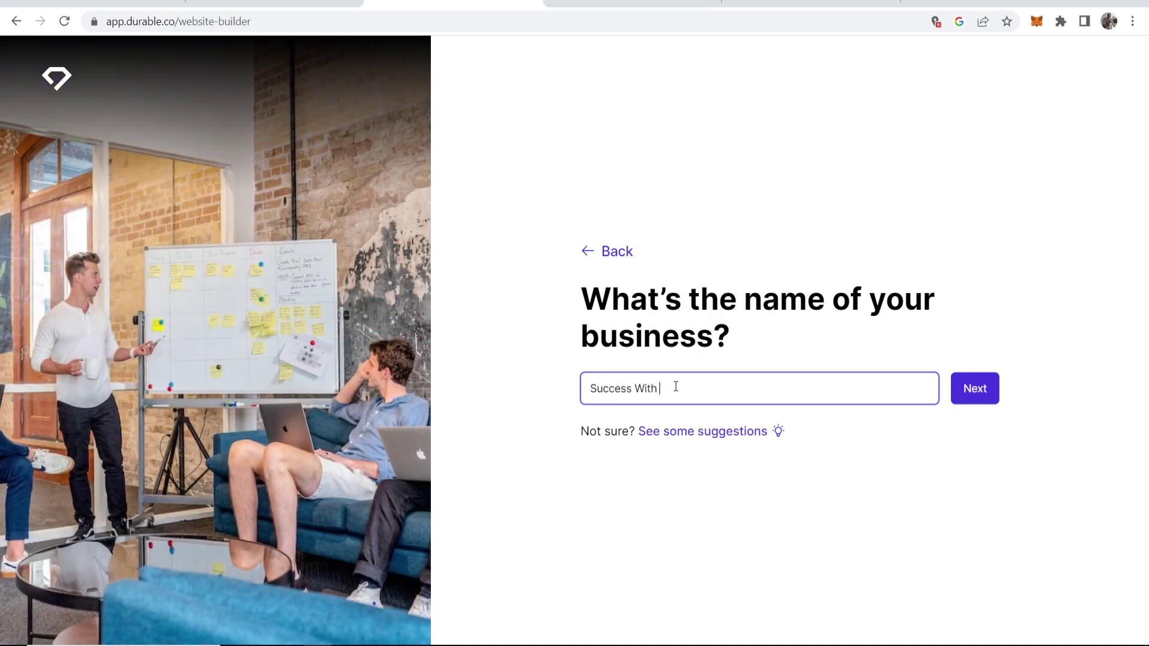
type(" Media")
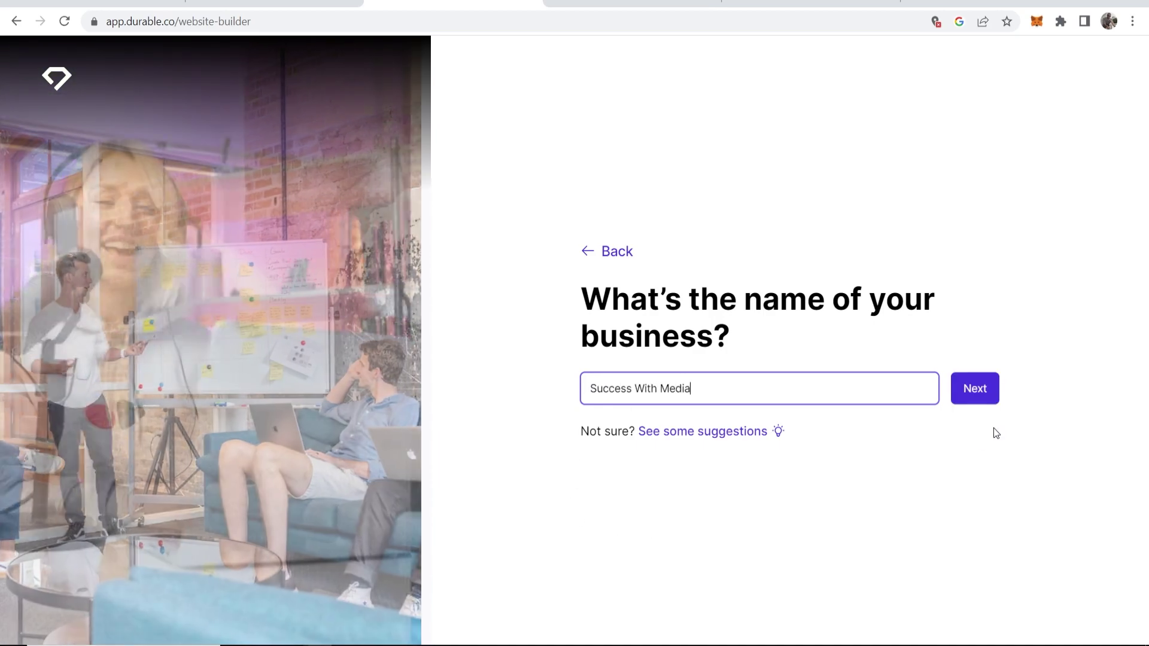
left_click(980, 395)
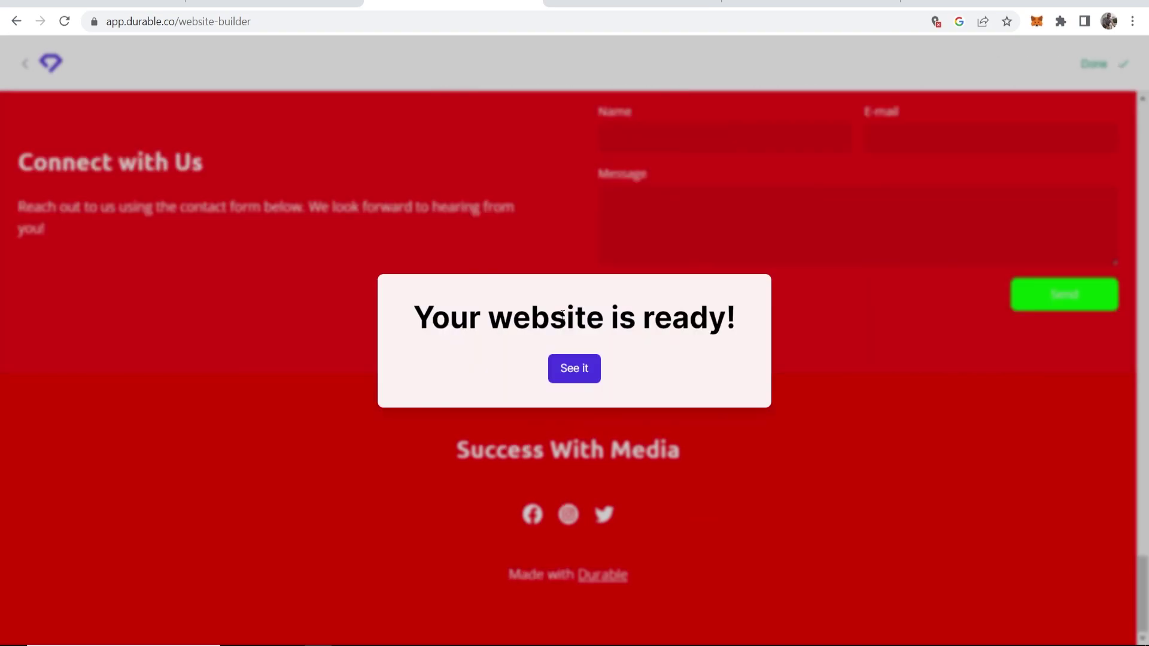
left_click(578, 371)
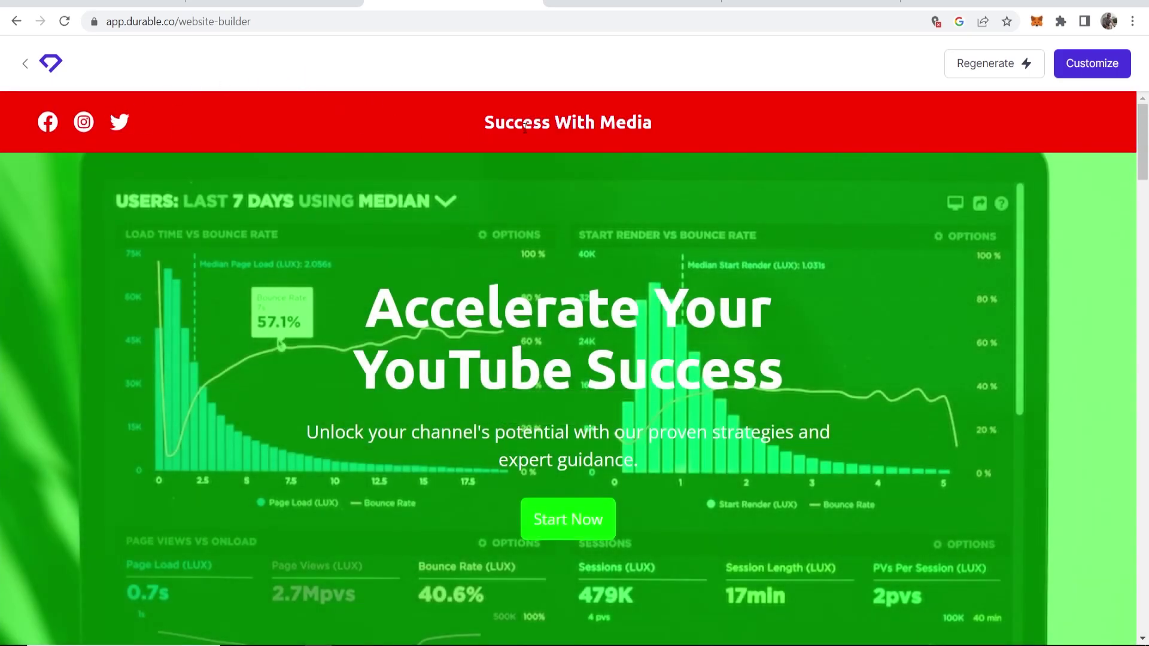
scroll(829, 276, "down", 1)
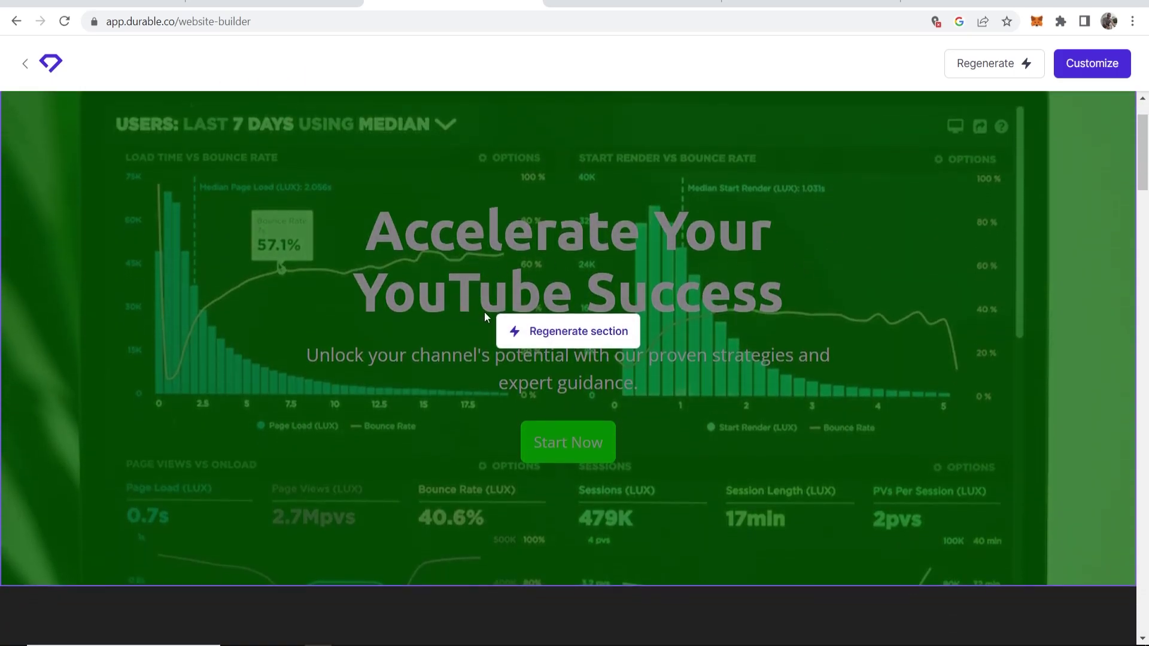
scroll(780, 324, "down", 1)
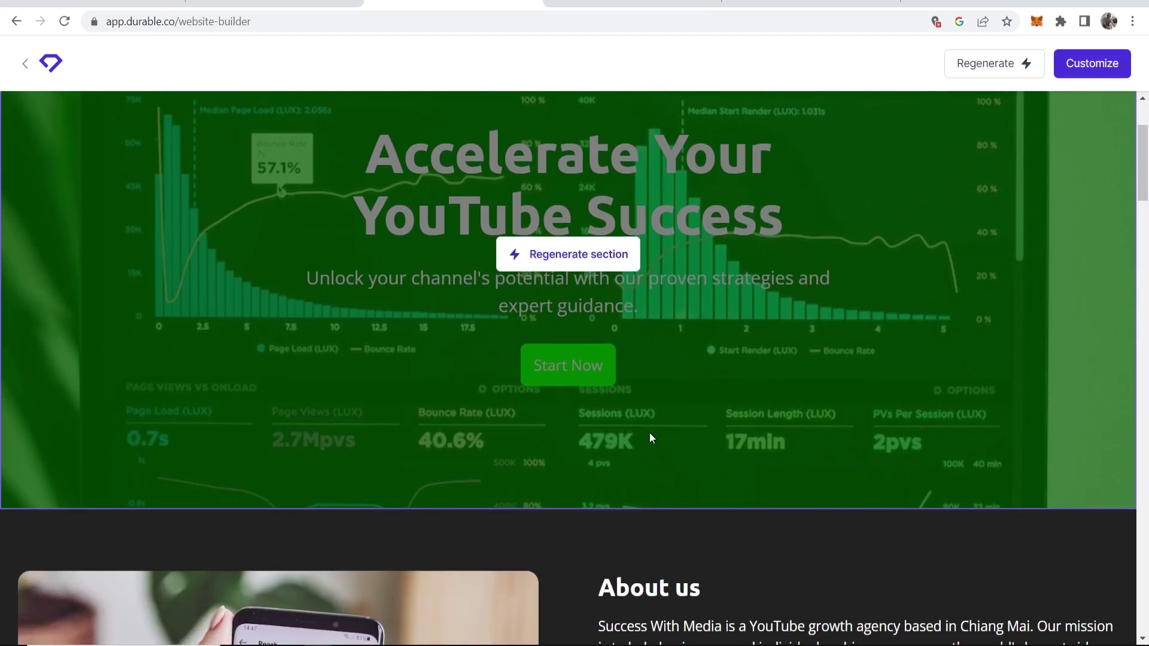
scroll(649, 437, "down", 4)
scroll(699, 279, "down", 3)
scroll(673, 192, "up", 1)
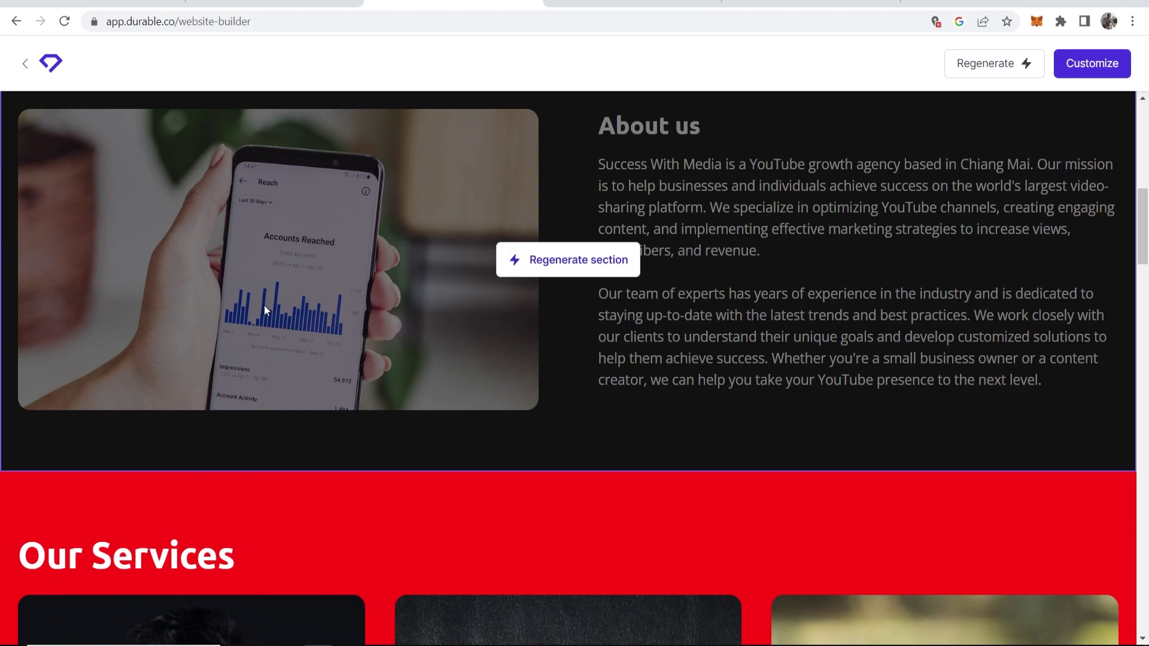
scroll(229, 296, "down", 3)
scroll(295, 247, "down", 2)
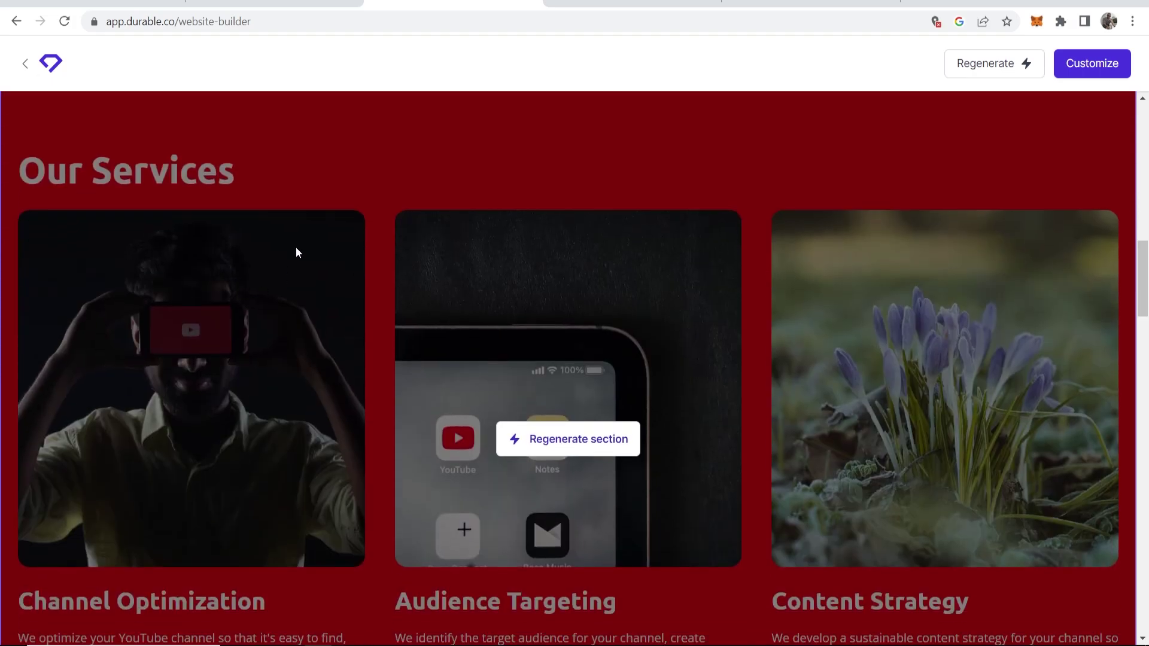
scroll(234, 259, "down", 1)
scroll(747, 415, "up", 1)
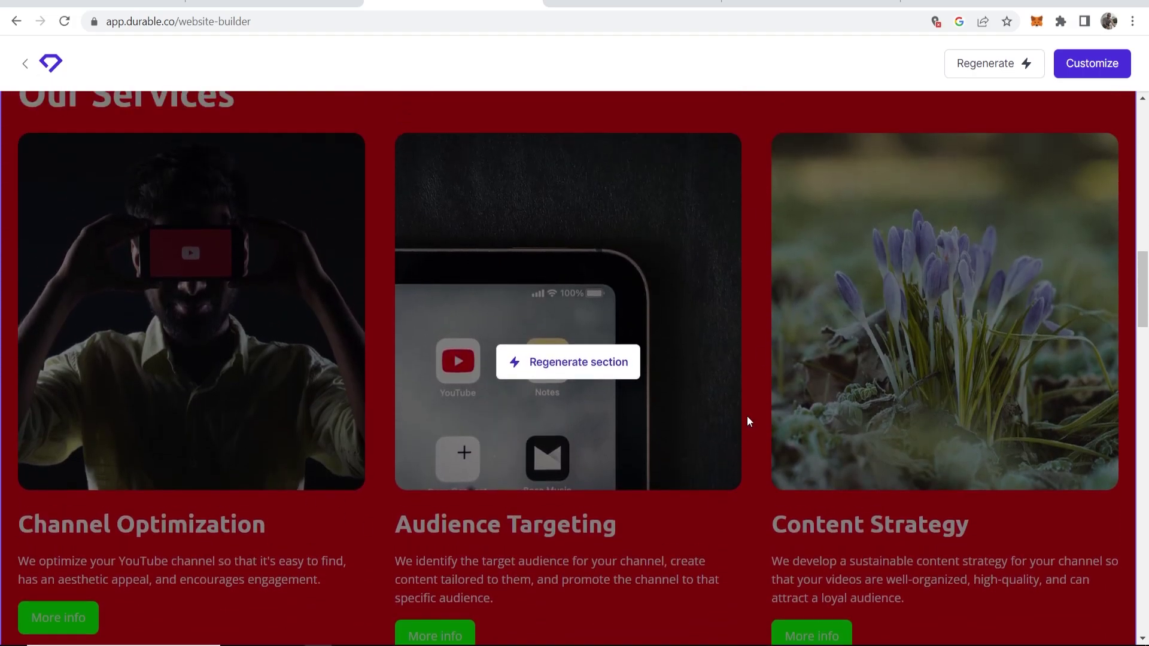
scroll(151, 462, "down", 1)
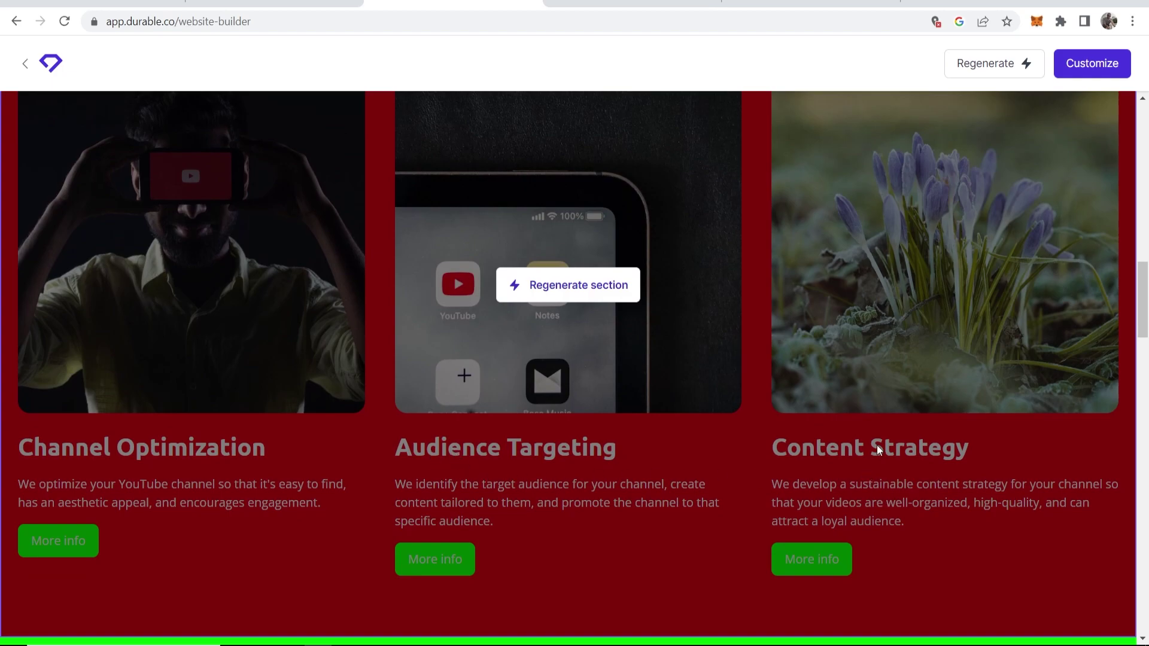
scroll(861, 449, "down", 5)
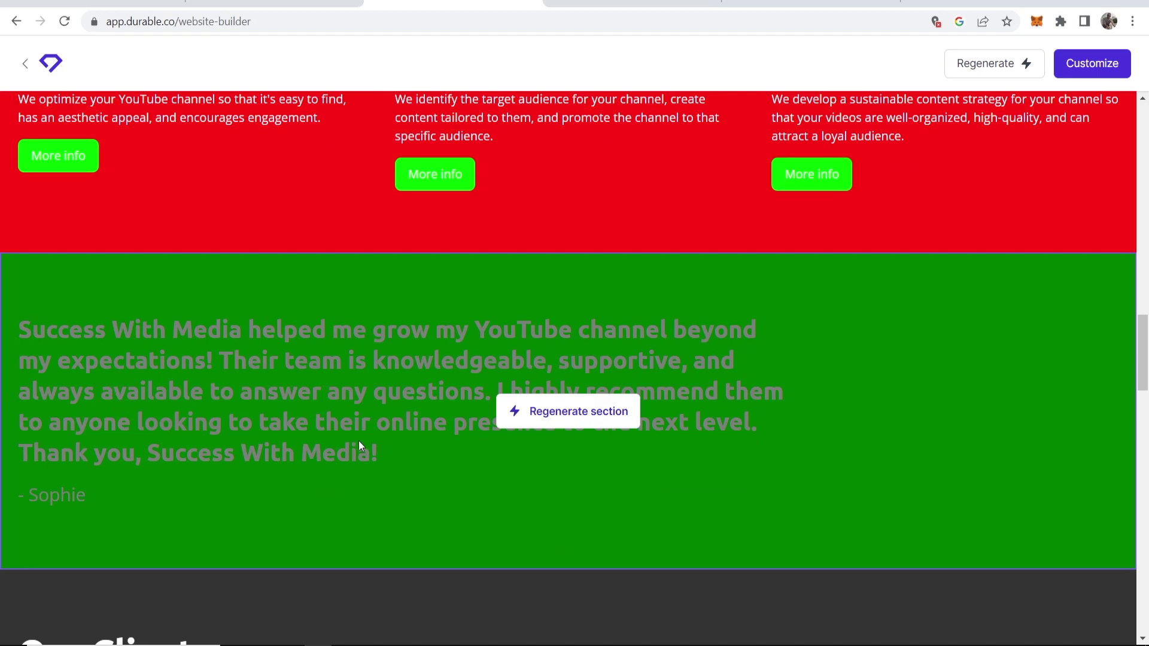
scroll(408, 364, "down", 3)
scroll(408, 366, "down", 2)
scroll(408, 368, "down", 3)
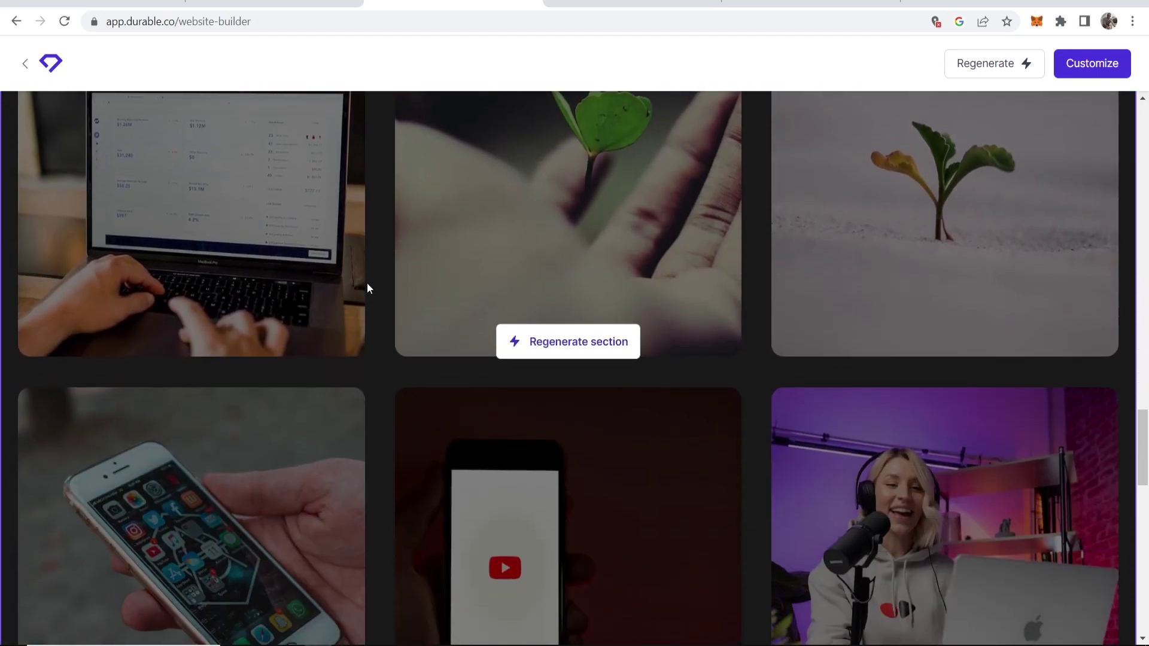
scroll(548, 349, "down", 3)
scroll(659, 318, "up", 2)
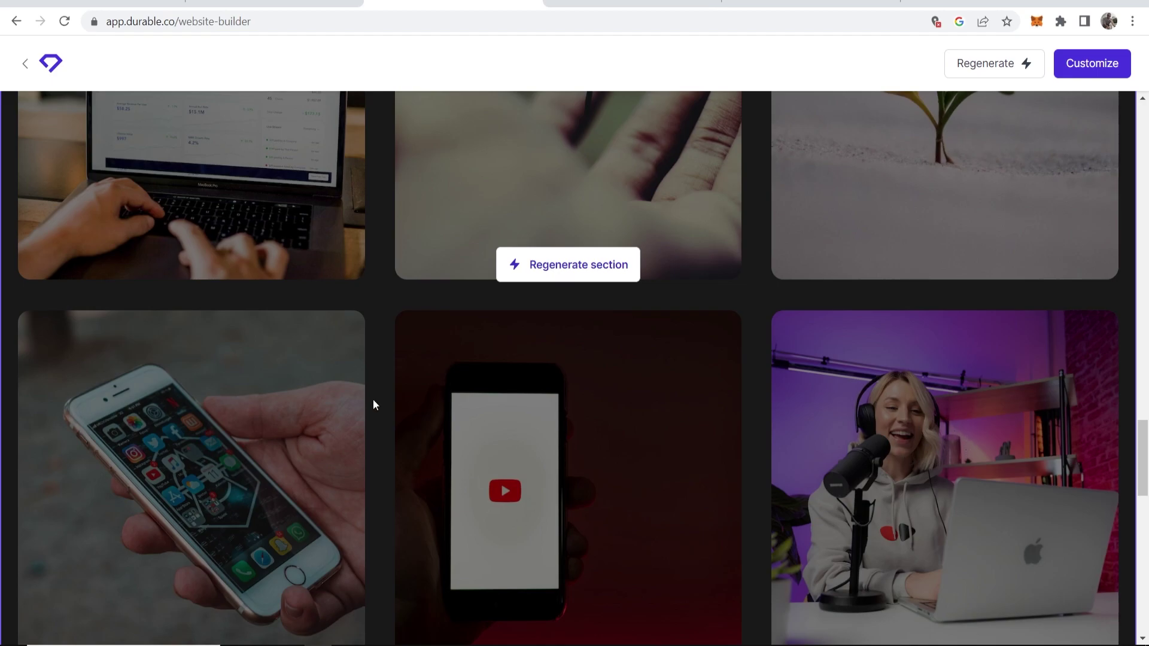
scroll(569, 293, "up", 2)
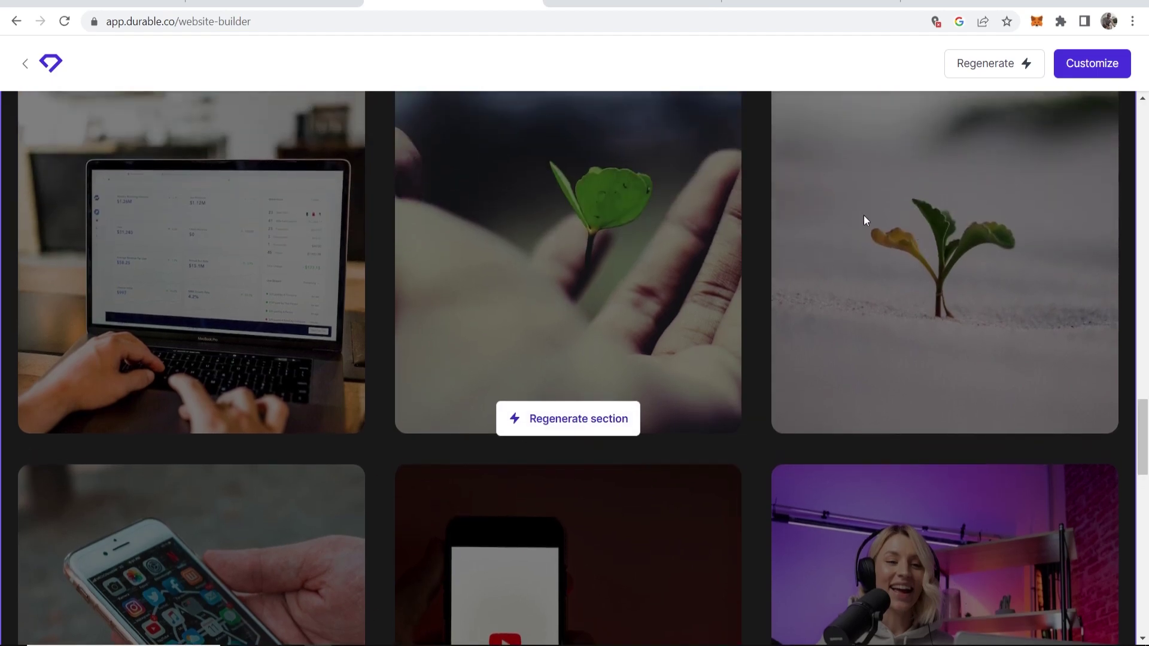
Step: Regenerate the client images section of the generated site
left_click(551, 427)
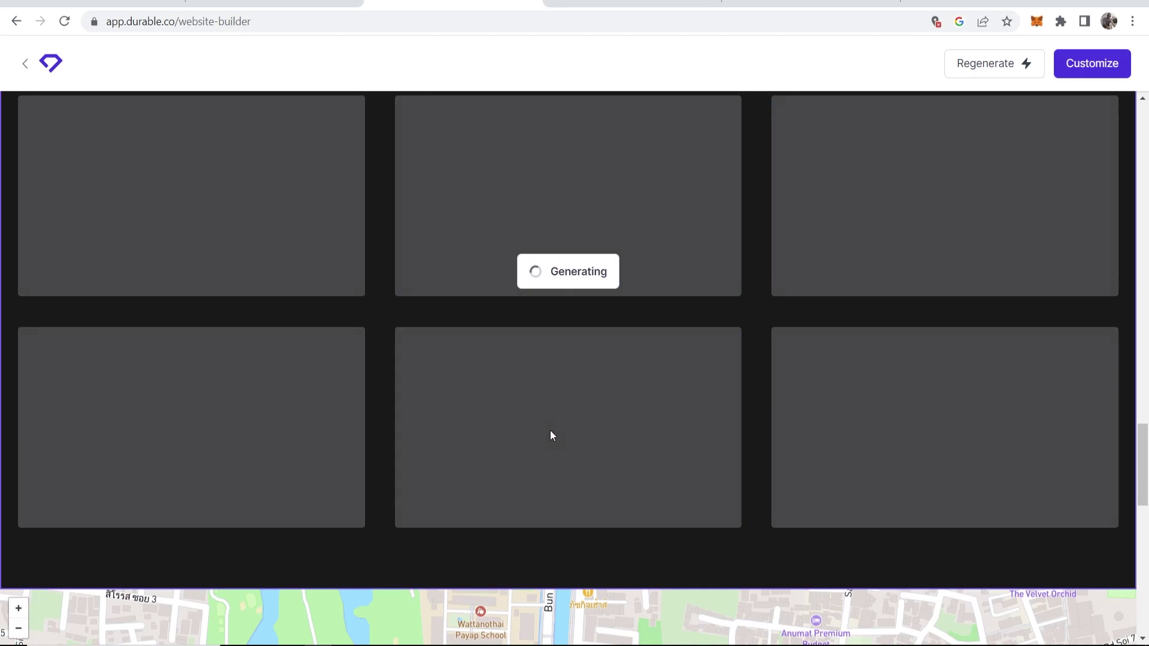
scroll(509, 352, "down", 3)
scroll(532, 323, "down", 1)
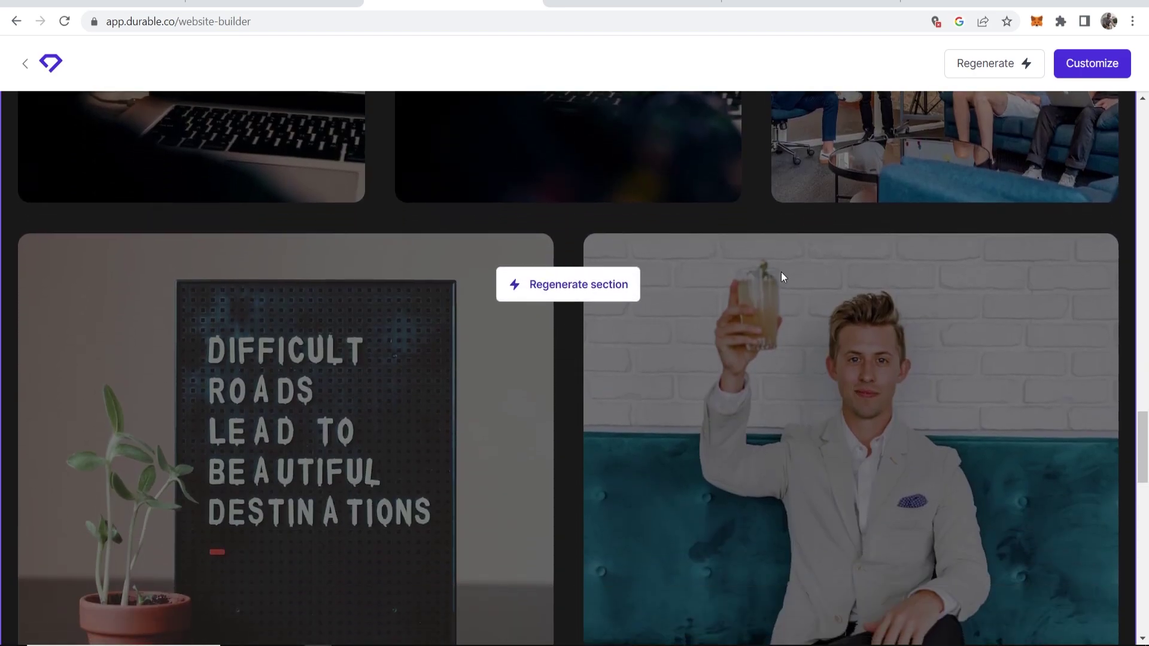
scroll(593, 226, "down", 3)
scroll(606, 235, "down", 2)
scroll(604, 238, "down", 3)
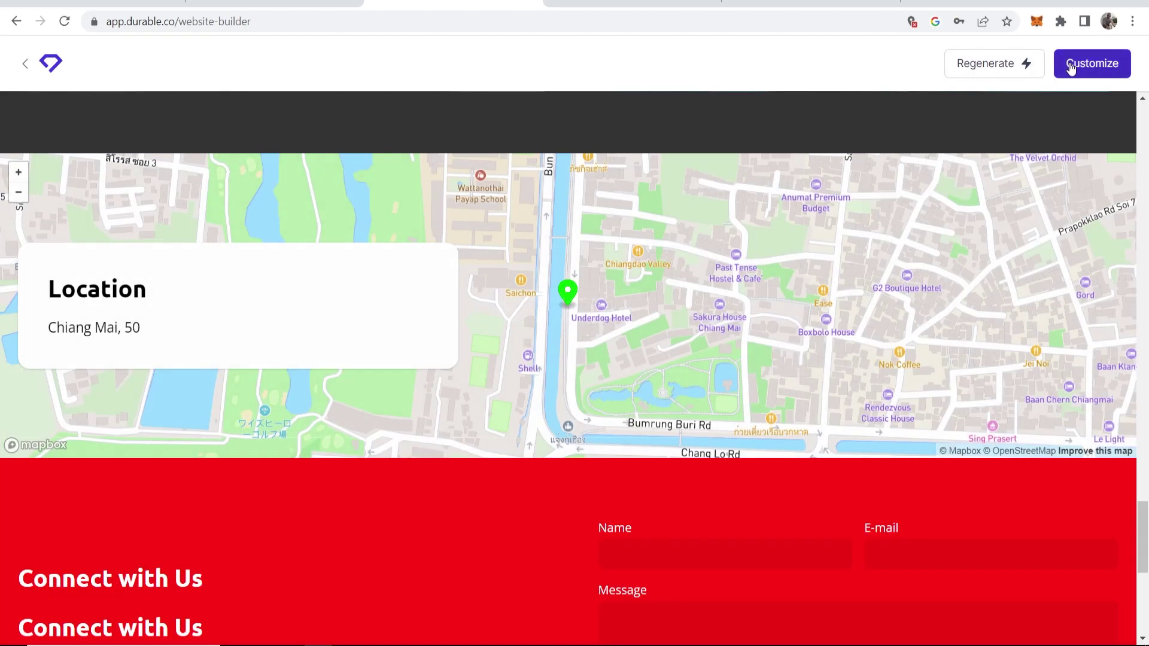
Step: Open the site in the editor and regenerate the contact section's content
left_click(1074, 62)
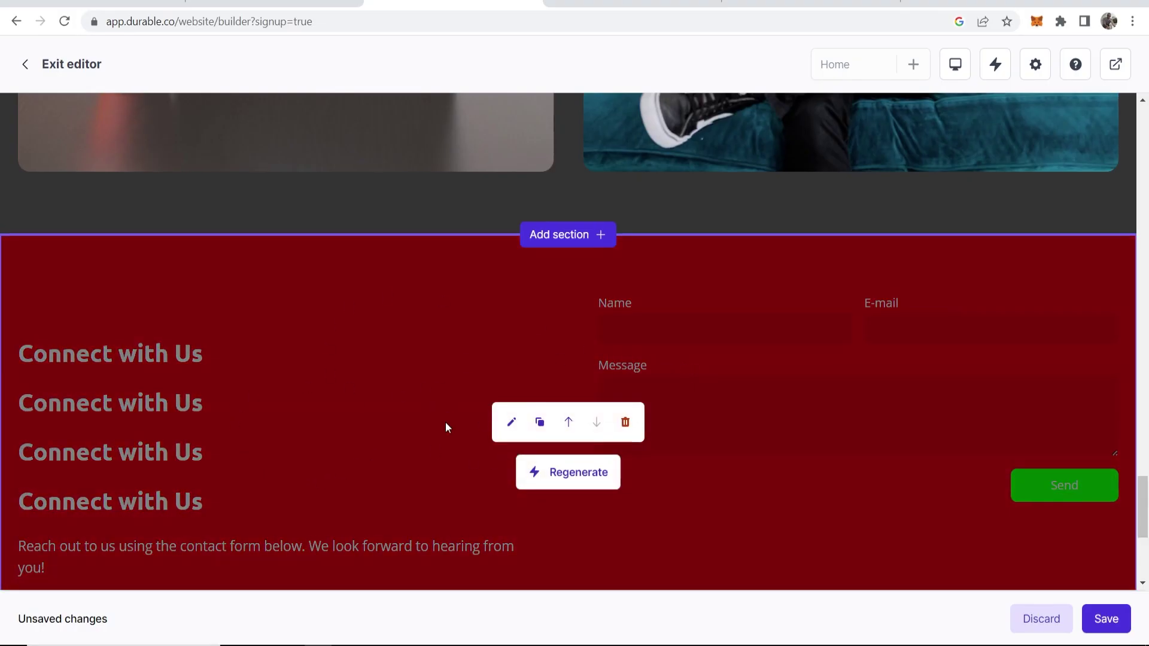
scroll(445, 427, "up", 1)
scroll(225, 475, "down", 3)
scroll(194, 287, "up", 1)
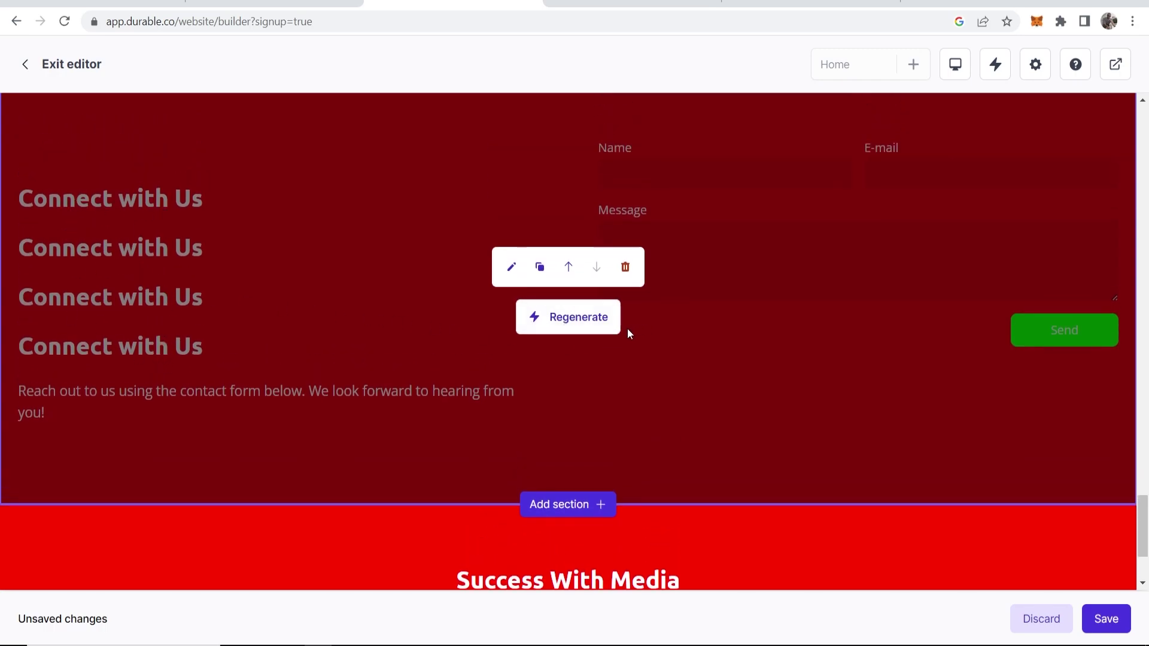
left_click(591, 322)
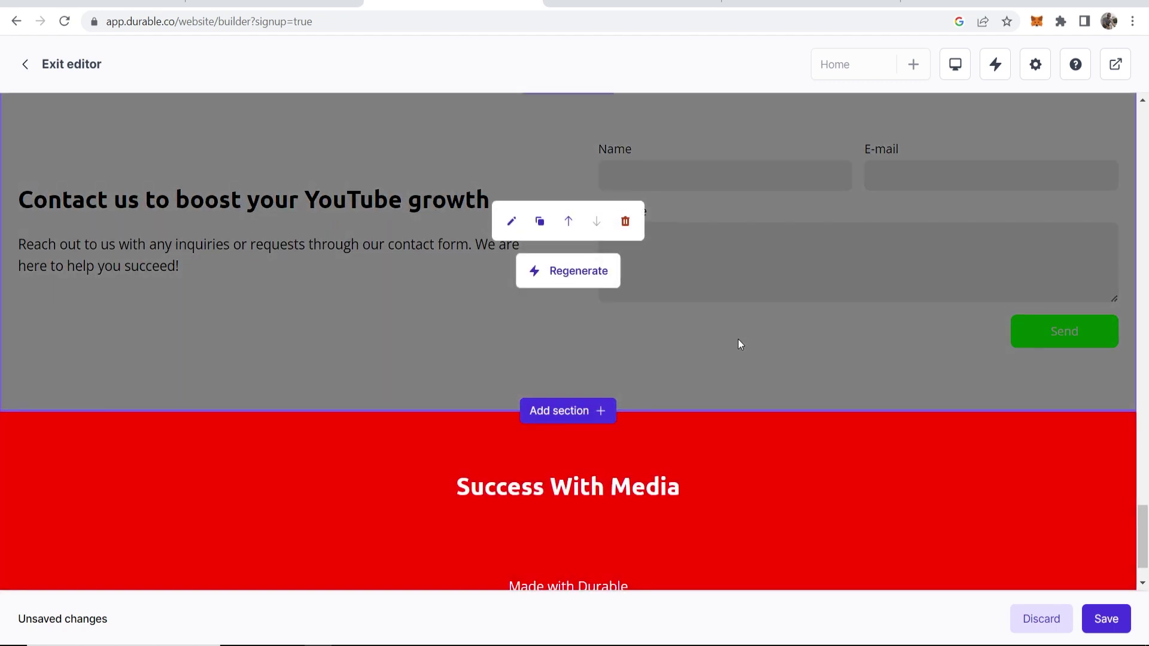
scroll(789, 390, "up", 3)
scroll(619, 446, "up", 5)
scroll(619, 446, "up", 5)
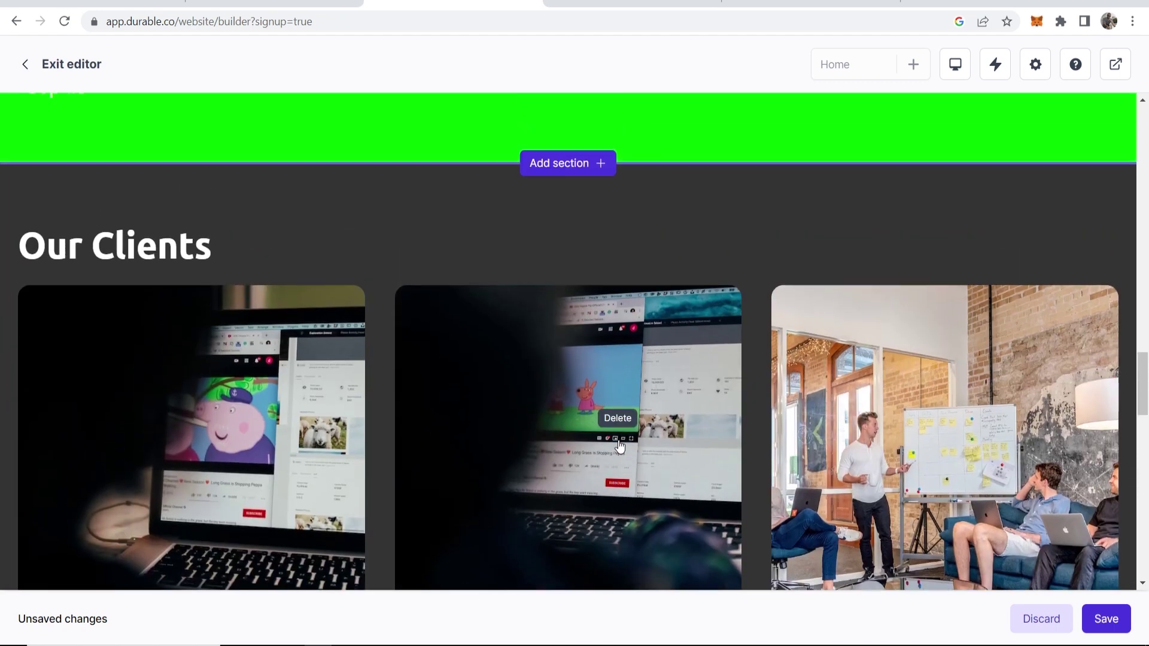
scroll(620, 447, "up", 5)
scroll(620, 446, "up", 3)
scroll(620, 446, "up", 5)
scroll(619, 445, "up", 5)
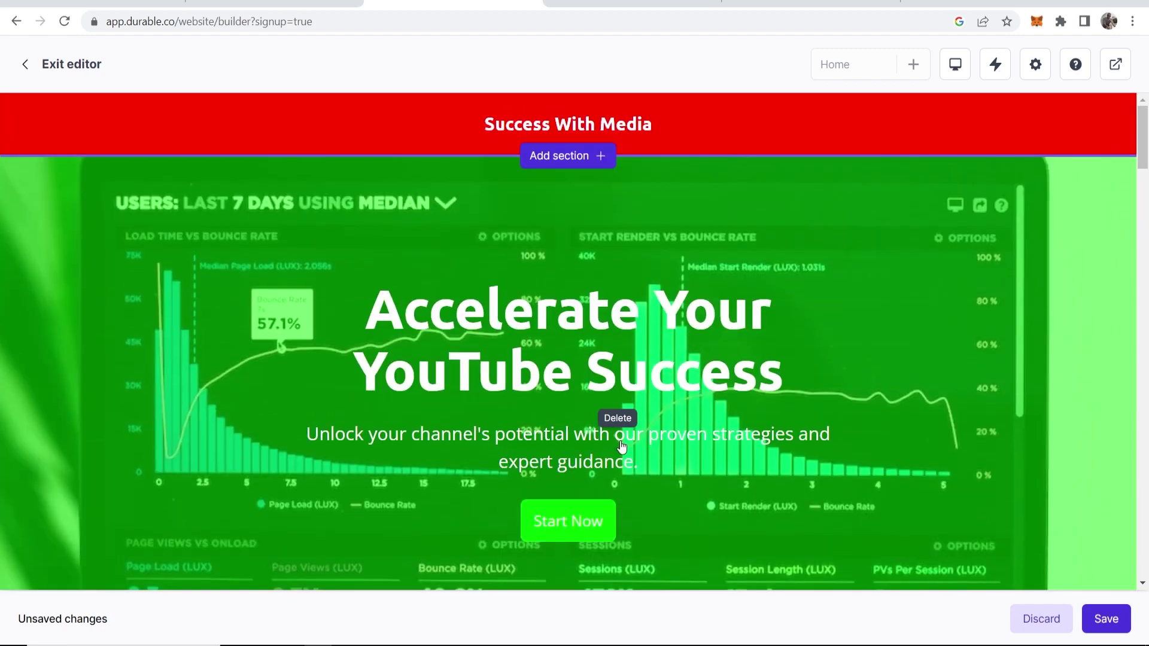
mouse_move(625, 333)
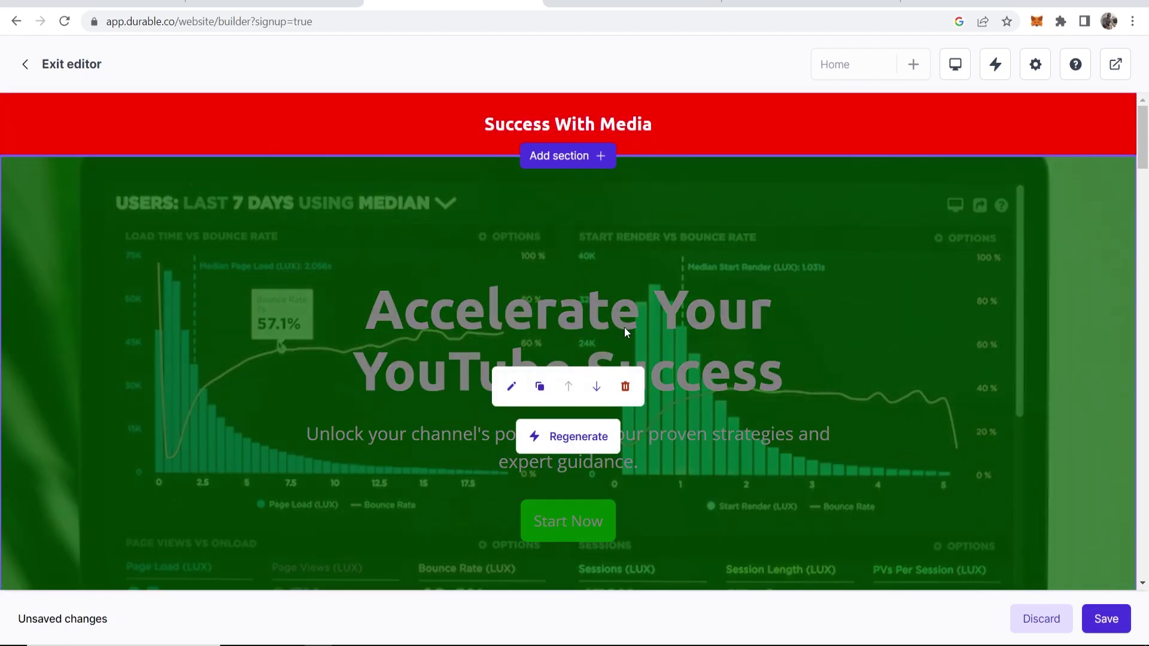
scroll(581, 307, "down", 1)
scroll(587, 301, "down", 2)
scroll(1024, 411, "down", 2)
scroll(1024, 411, "down", 1)
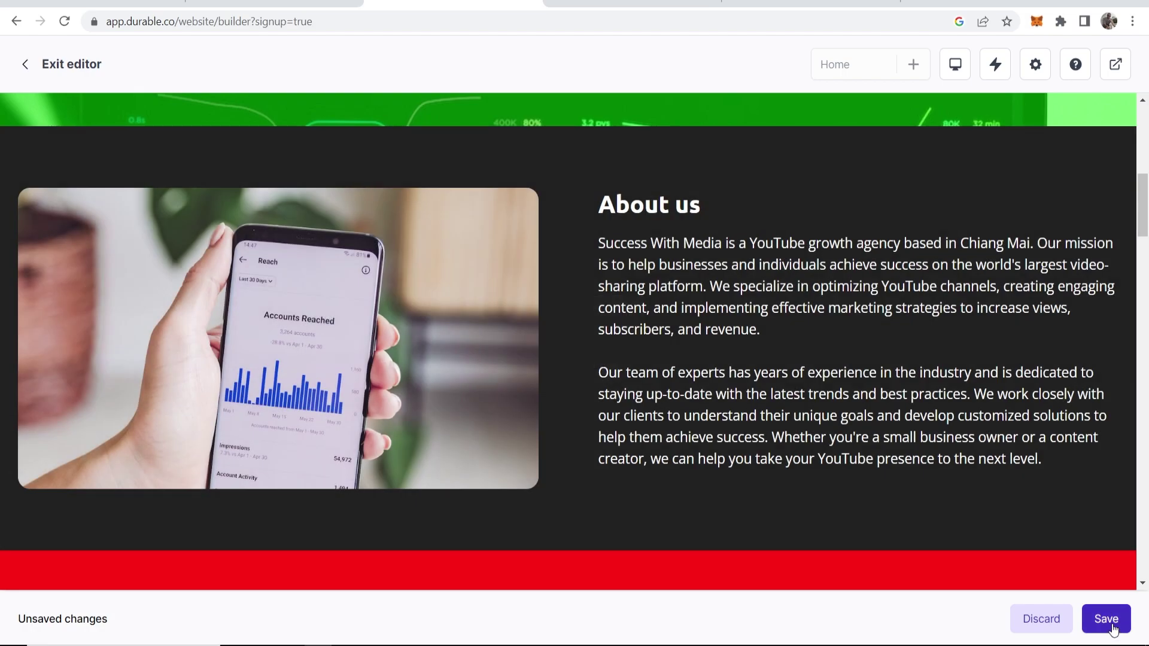
Step: Save the website and generate its temporary link, highlighting the 24-hour renewal note
left_click(1106, 618)
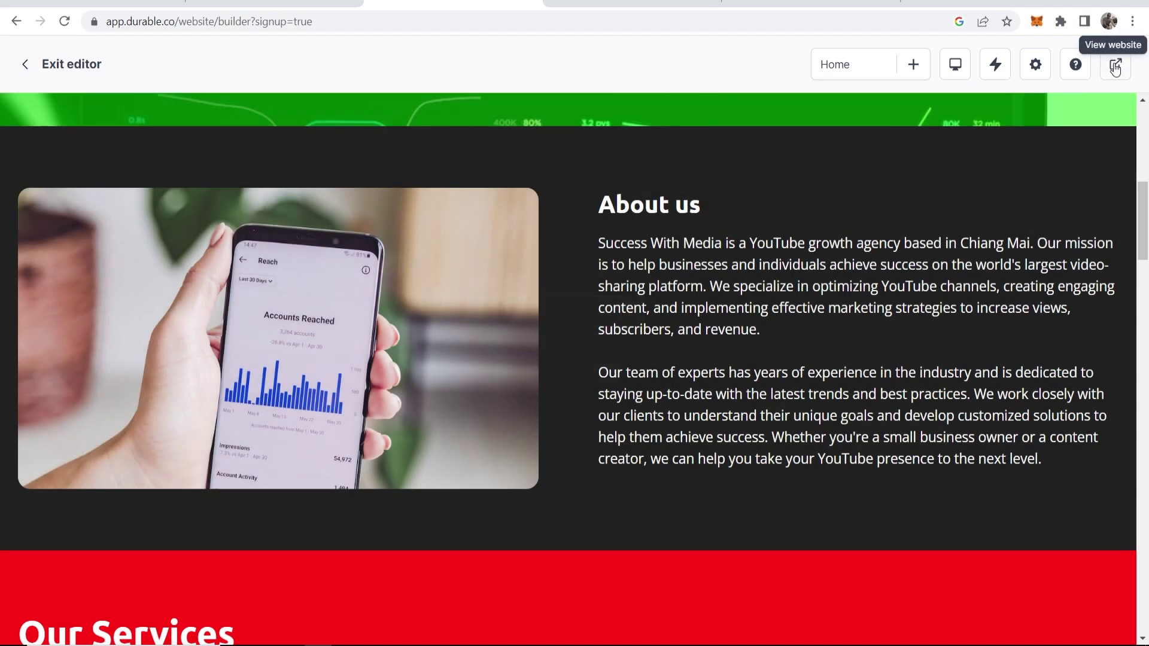
left_click(1115, 65)
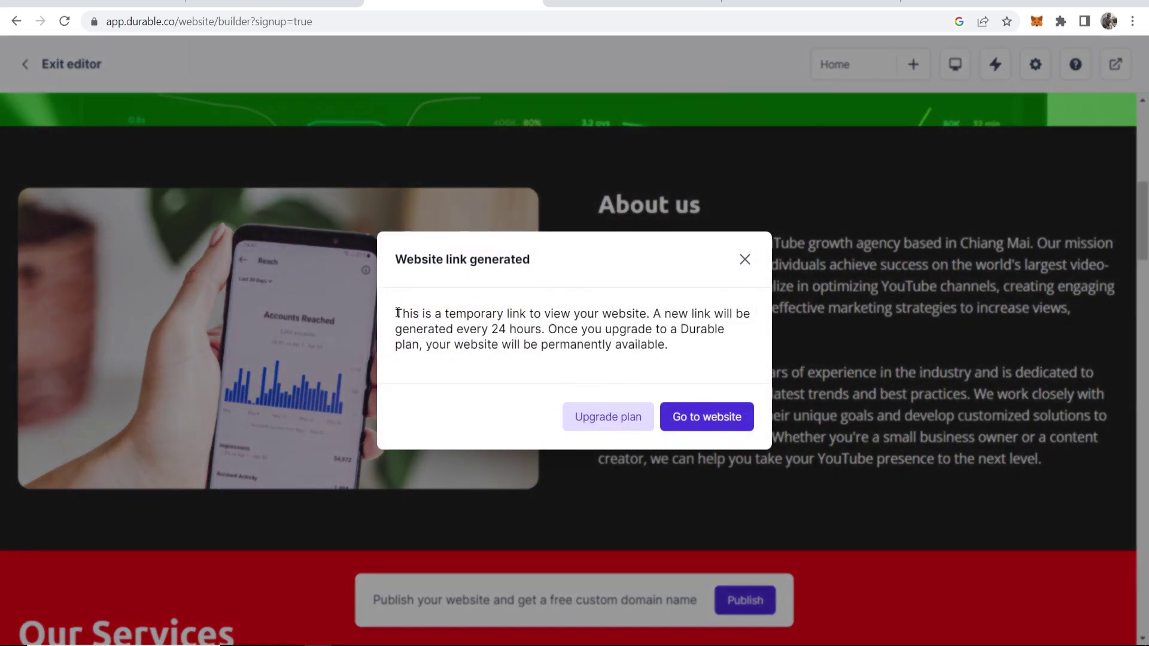
left_click_drag(396, 314, 601, 315)
left_click(485, 331)
mouse_move(486, 331)
left_mouse_down()
mouse_move(542, 328)
mouse_move(491, 330)
left_mouse_up()
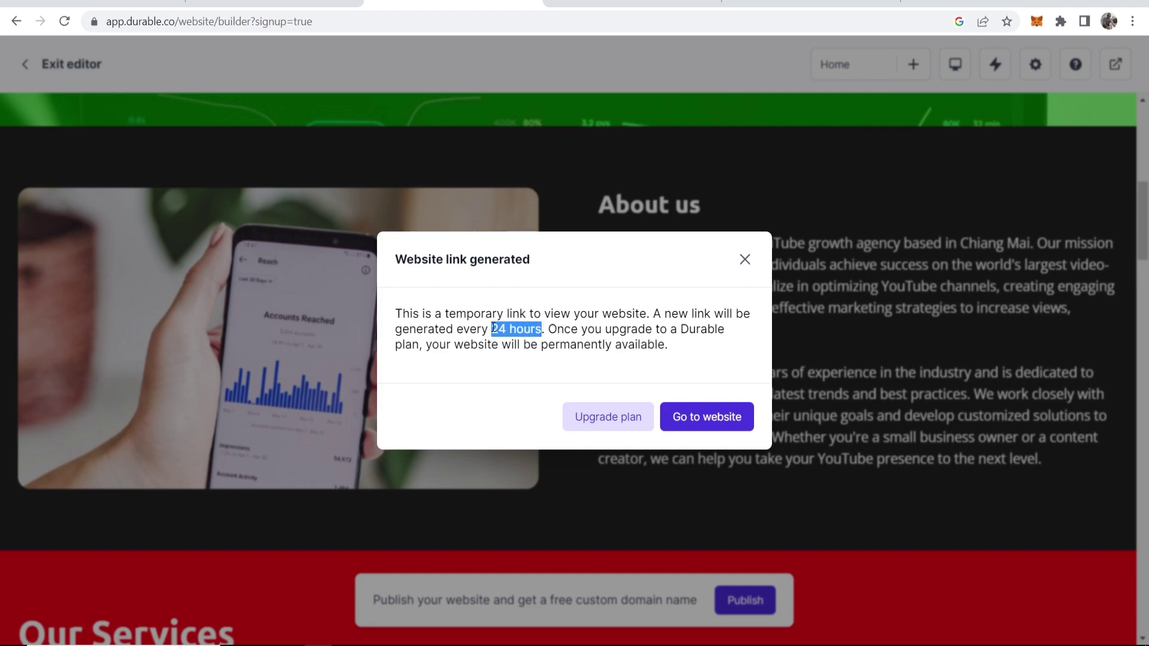
left_click(491, 329)
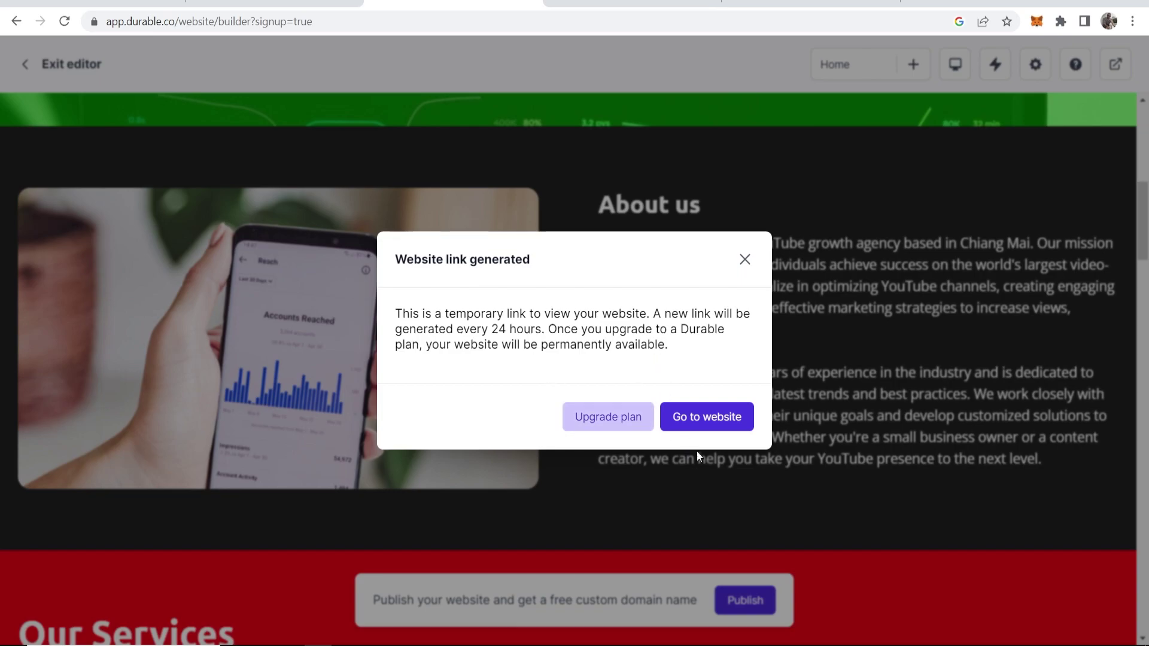
Step: Open the live Success With Media site, highlight its headline, and select its URL
left_click(712, 418)
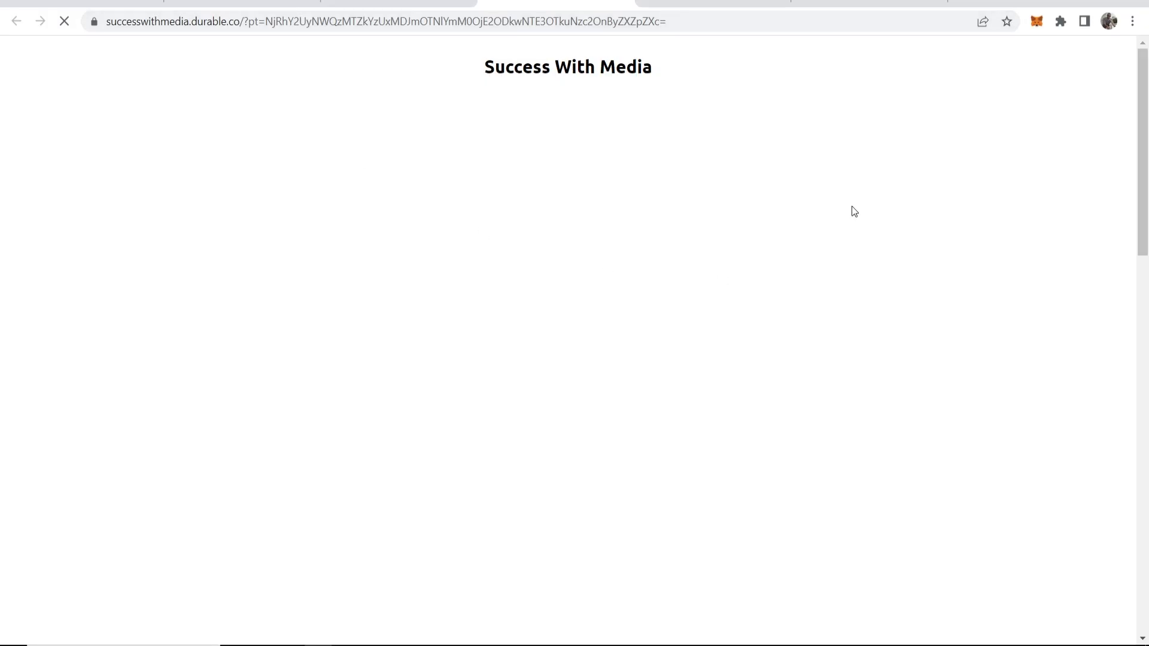
scroll(977, 311, "down", 2)
scroll(977, 316, "down", 4)
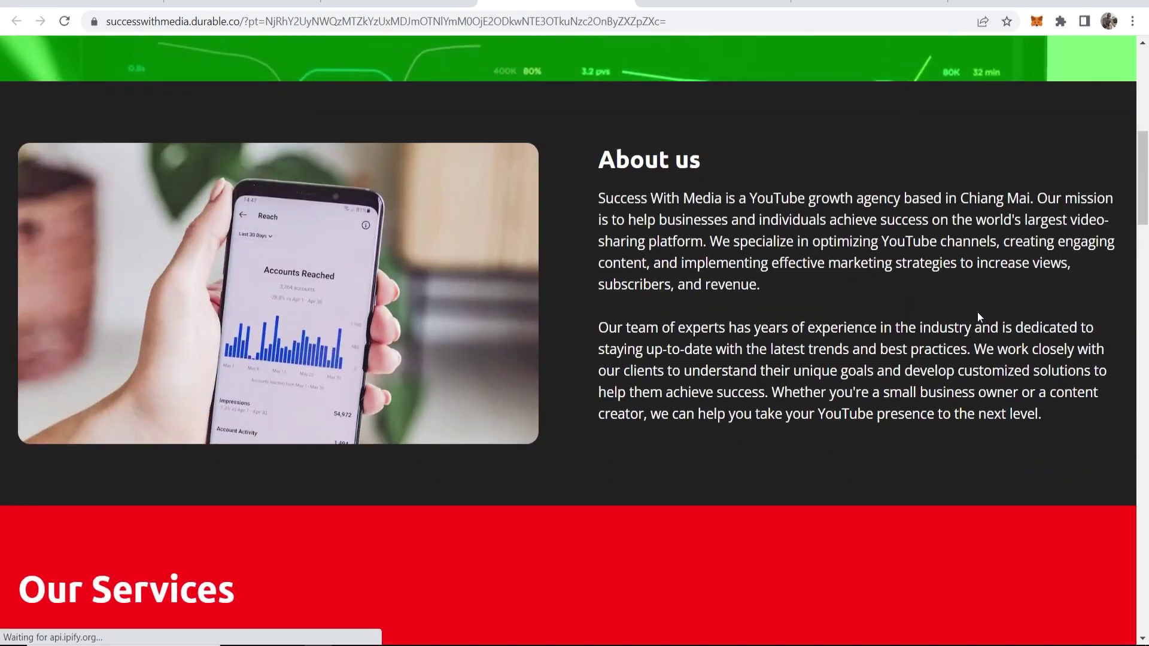
scroll(978, 311, "down", 5)
scroll(549, 312, "down", 1)
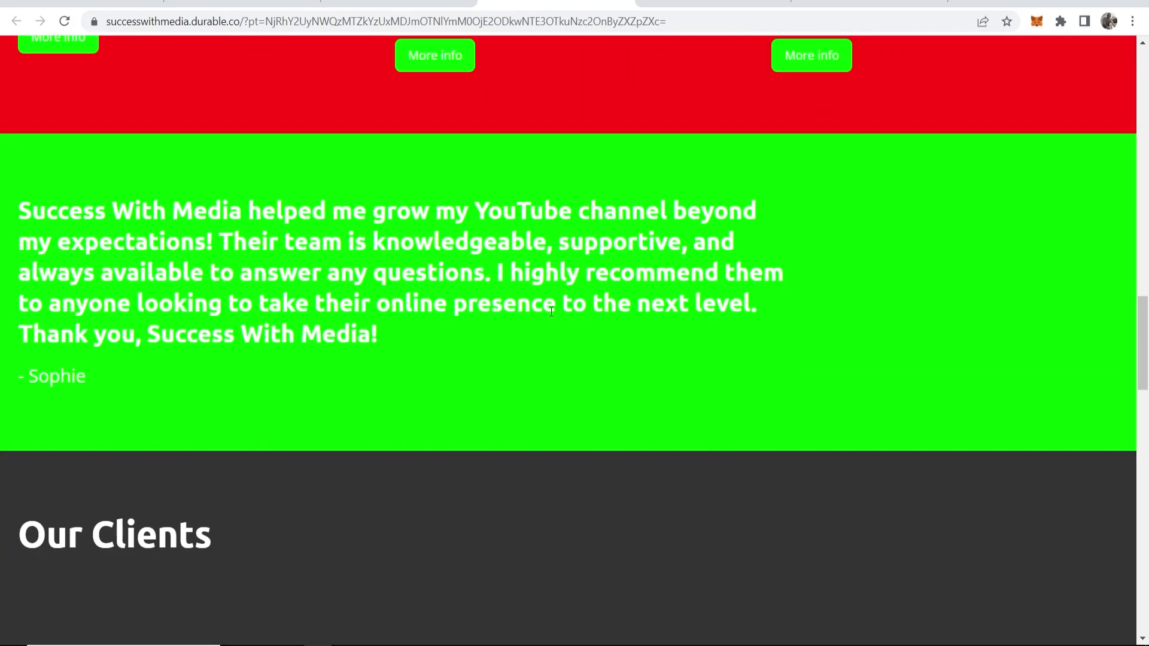
scroll(551, 311, "up", 10)
scroll(551, 311, "up", 10)
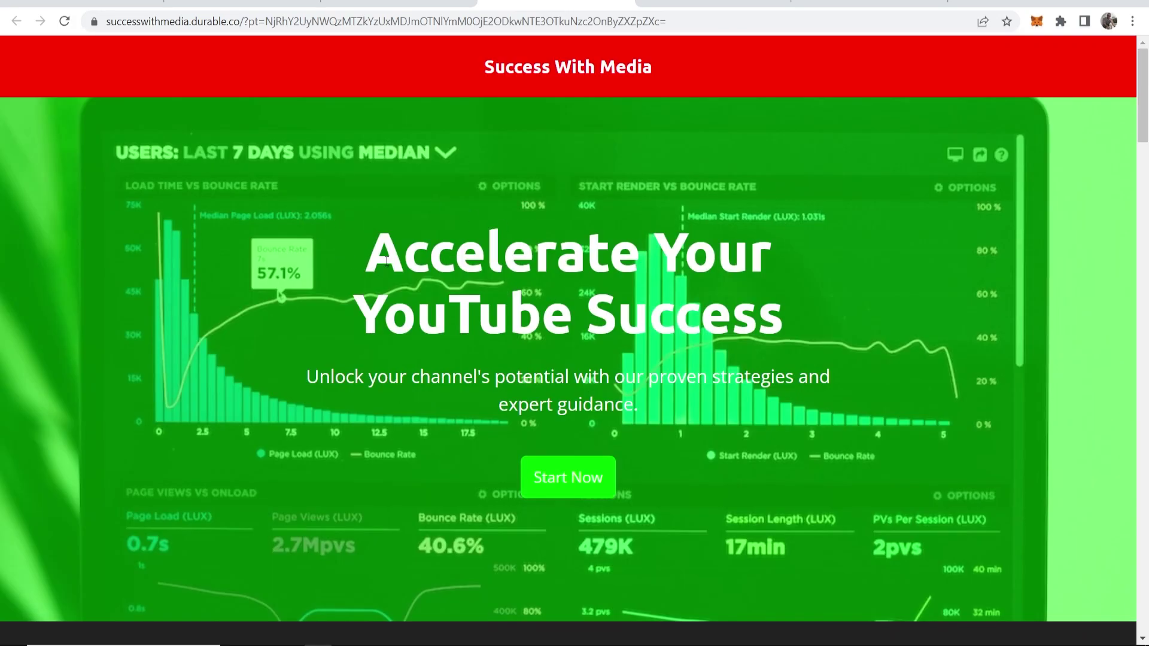
left_click_drag(384, 261, 770, 269)
left_click(469, 296)
left_click(313, 23)
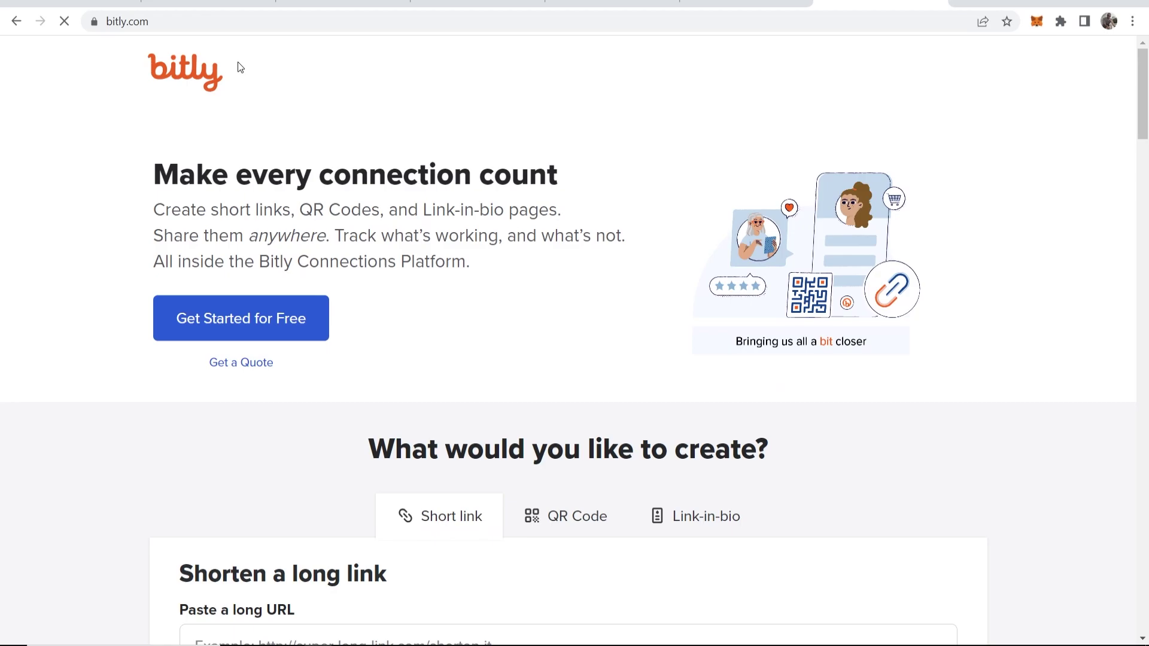
scroll(460, 259, "down", 2)
scroll(457, 260, "down", 2)
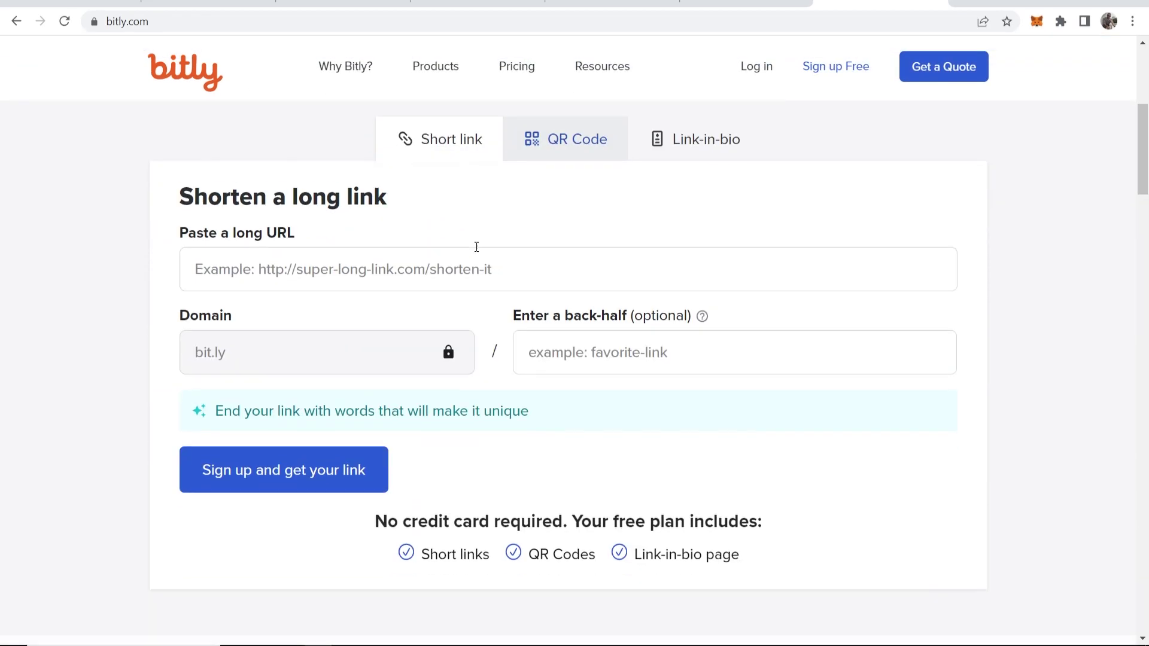
Step: Paste the durable.co address into Bitly's shortener with back-half 'successwithmedia', then log in
left_click(457, 260)
key("ctrl+v")
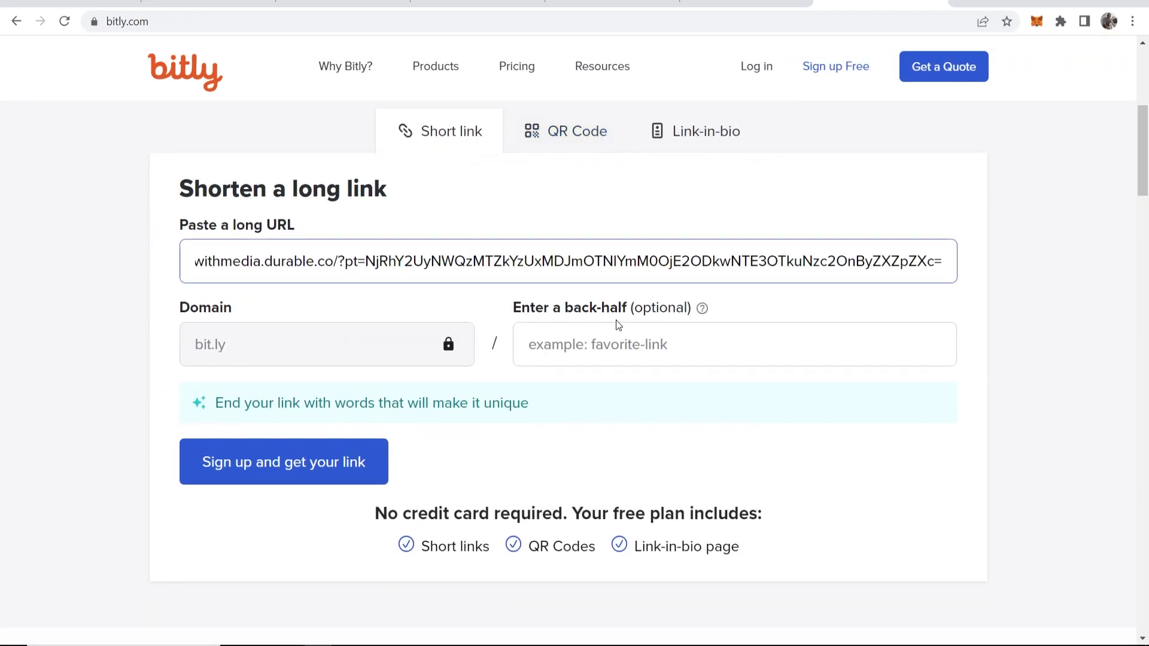
left_click(557, 345)
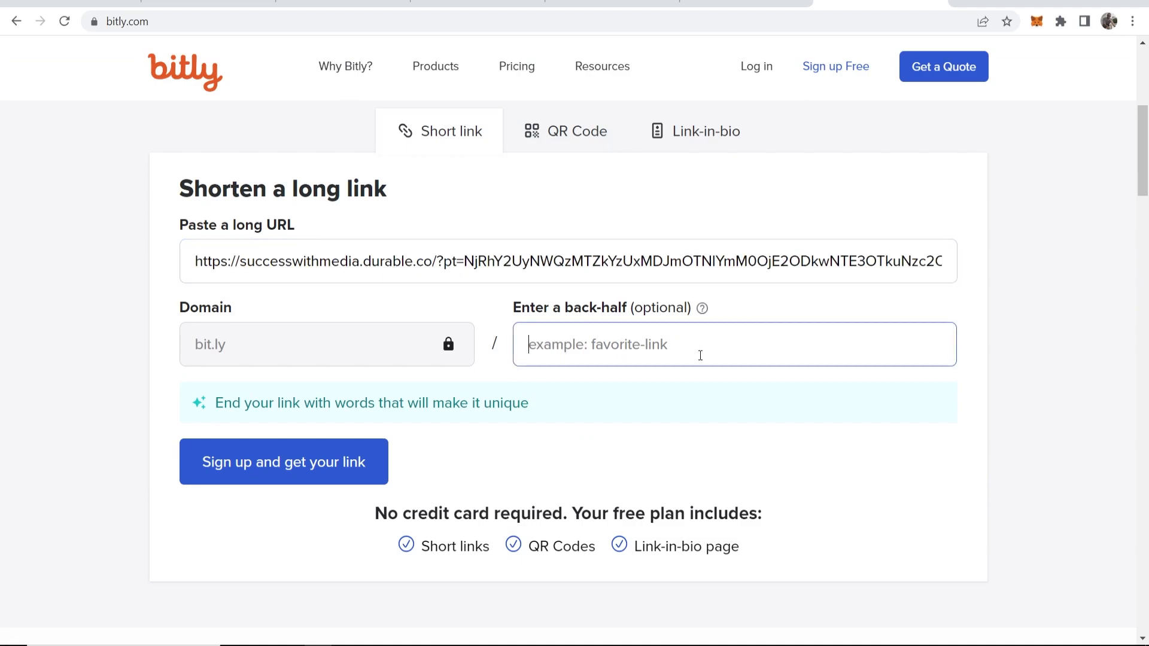
type("successwi")
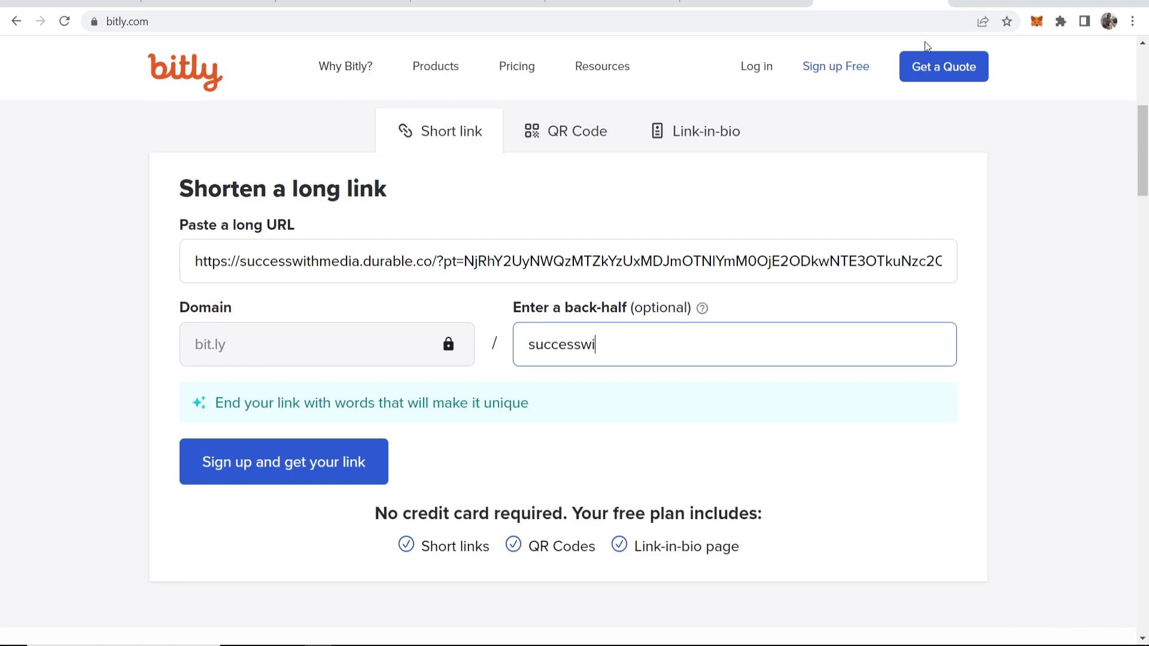
type("thmedia")
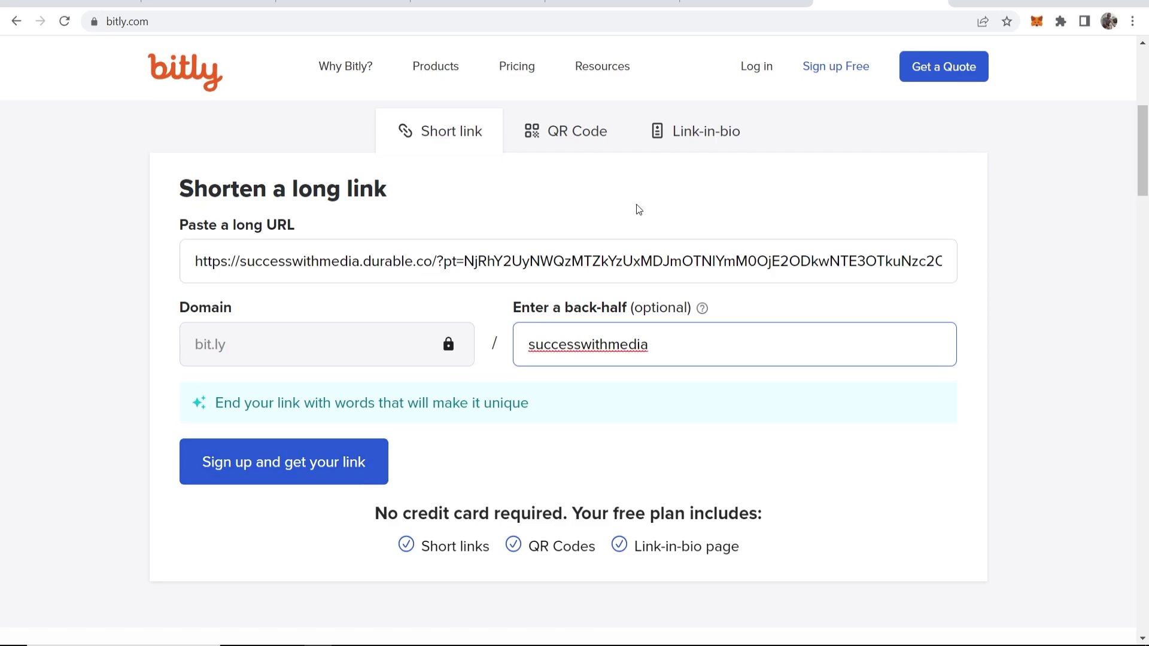
left_click(754, 68)
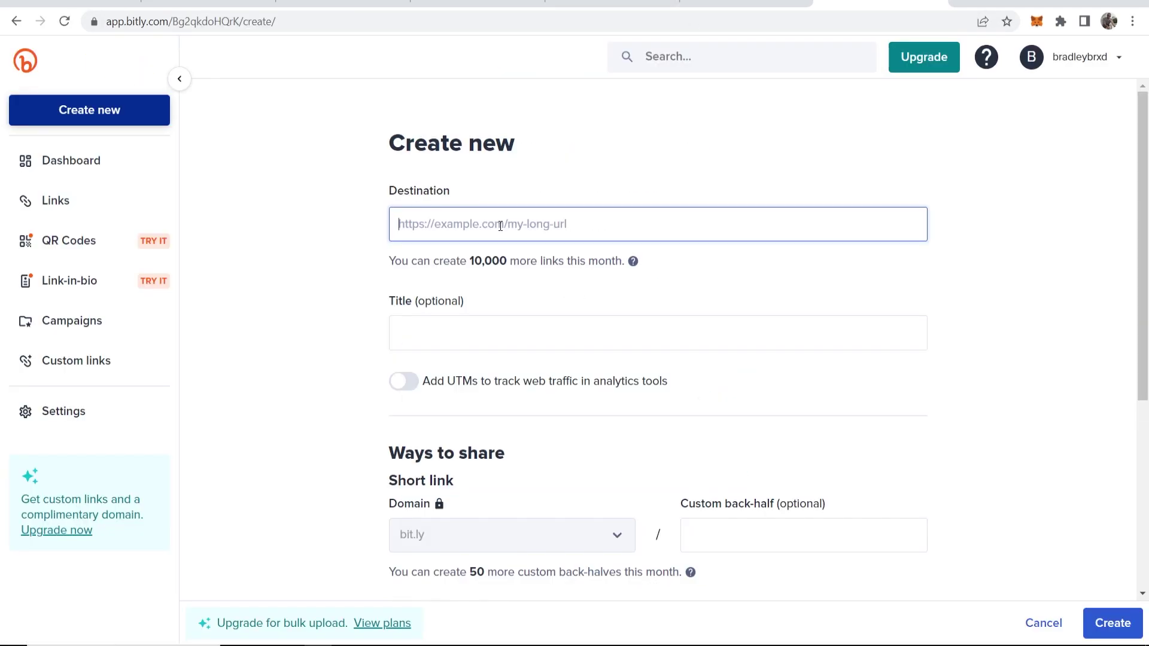
Step: Create a Bitly link to the durable.co address with back-half 'successwithmedia'
key("ctrl+v")
left_click(503, 336)
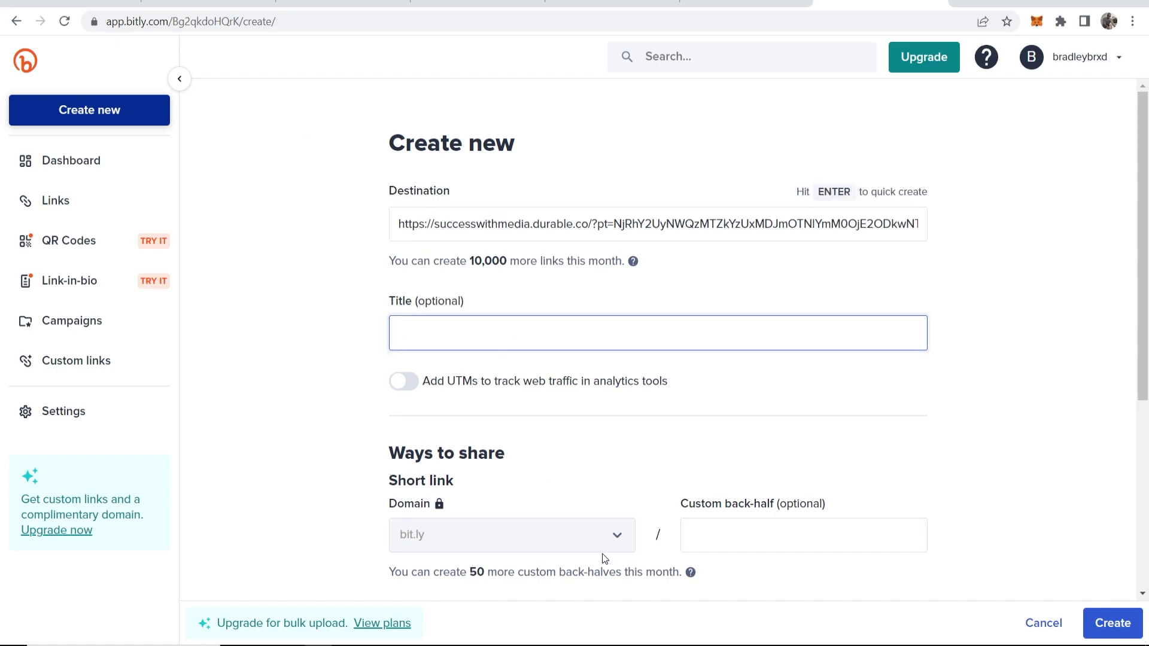
left_click(742, 524)
type("successwi")
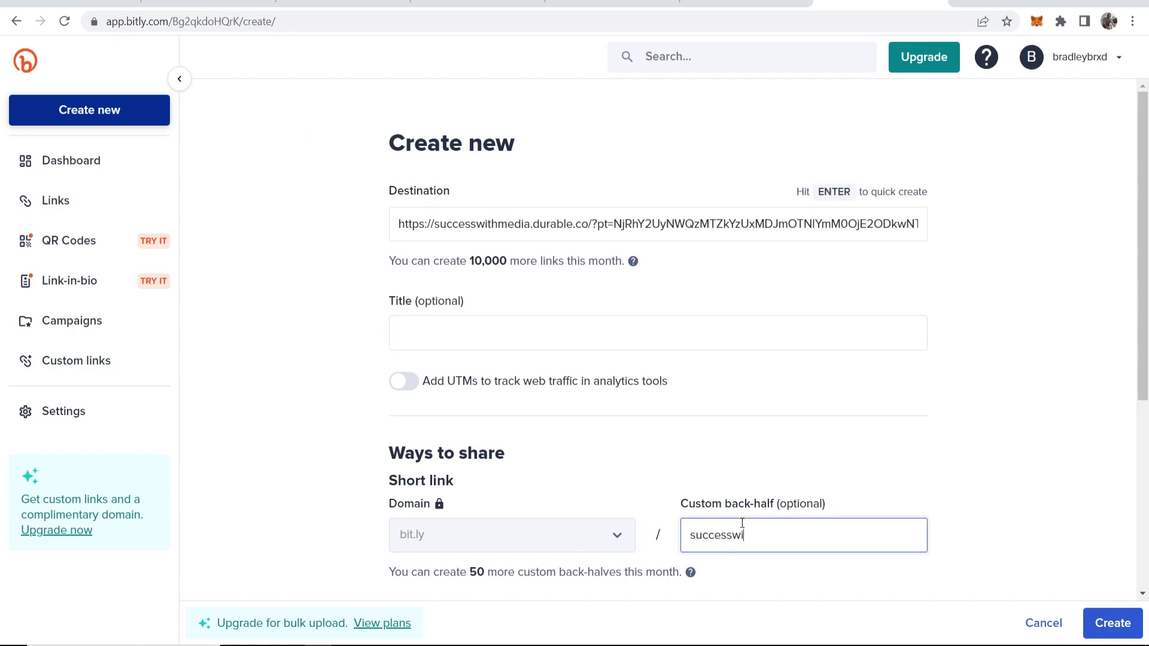
type("thmedia")
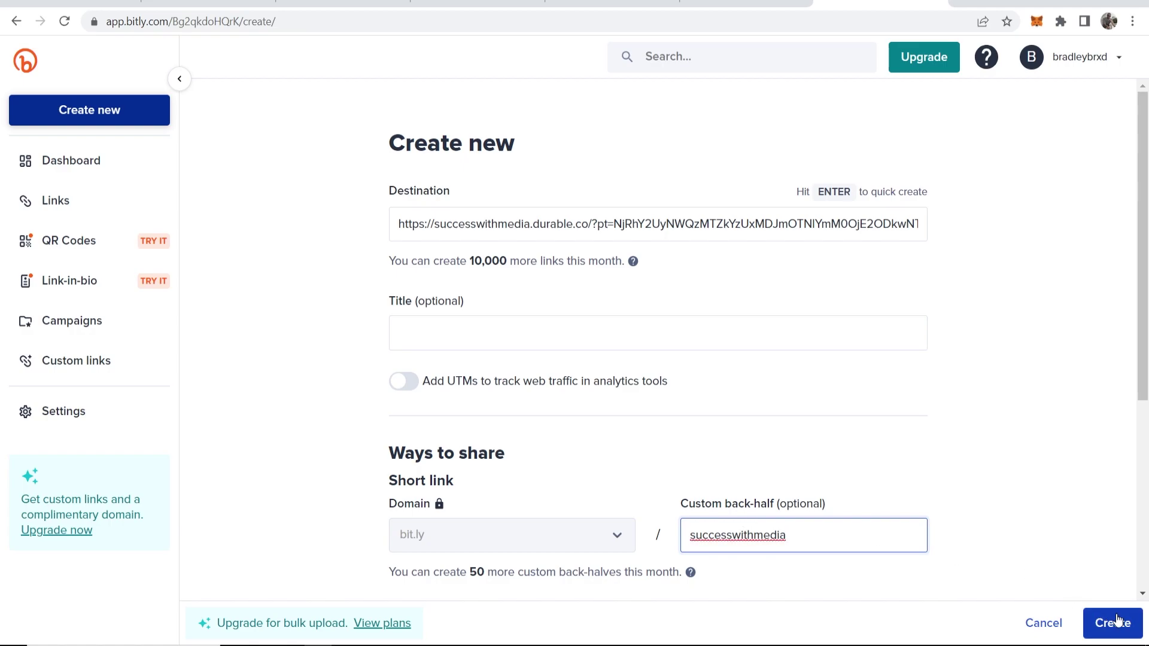
left_click(1120, 615)
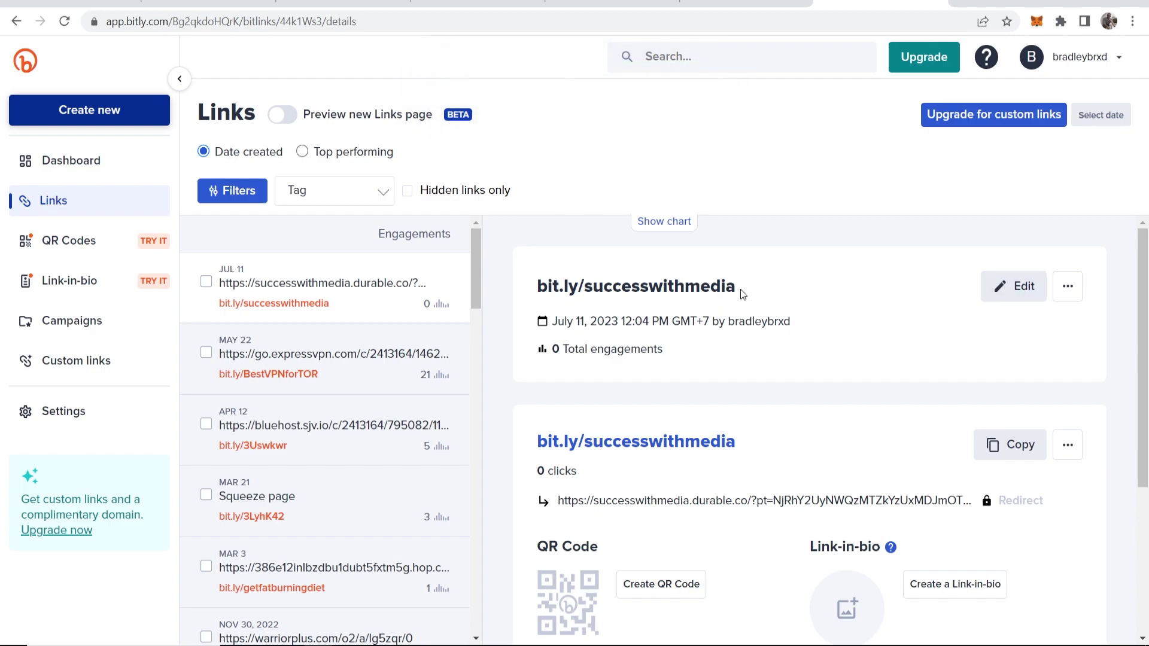
Step: Copy bit.ly/successwithmedia and confirm it opens the Success With Media landing page
left_click_drag(741, 289, 529, 292)
key("ctrl+c")
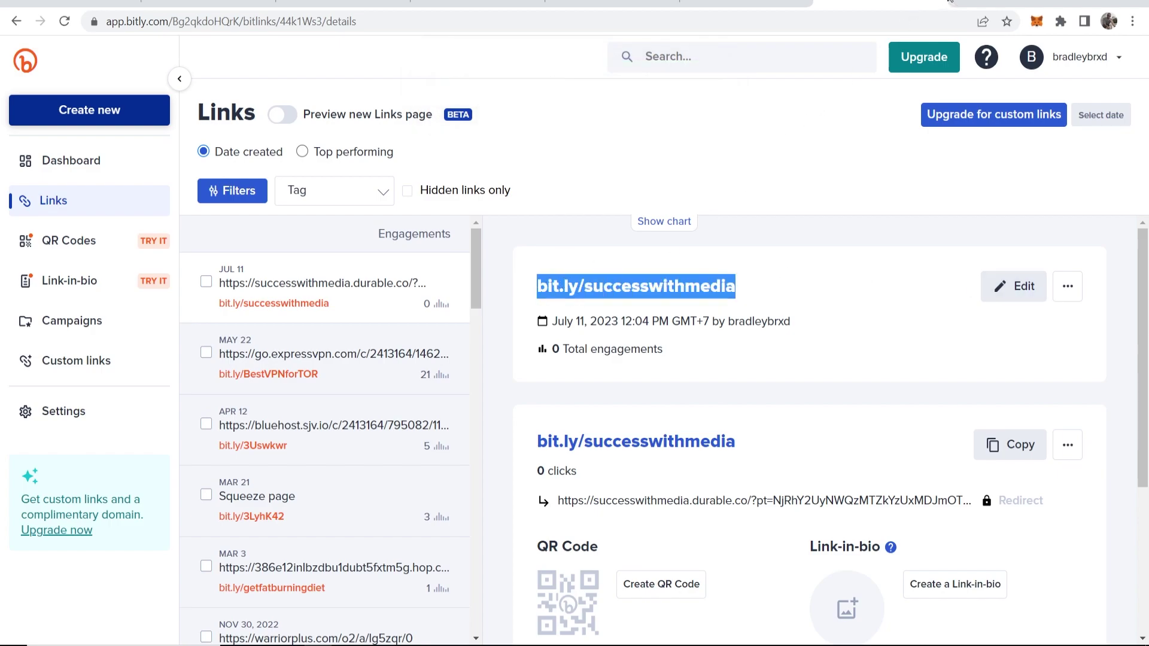
key("ctrl+t")
key("ctrl+v")
key("Return")
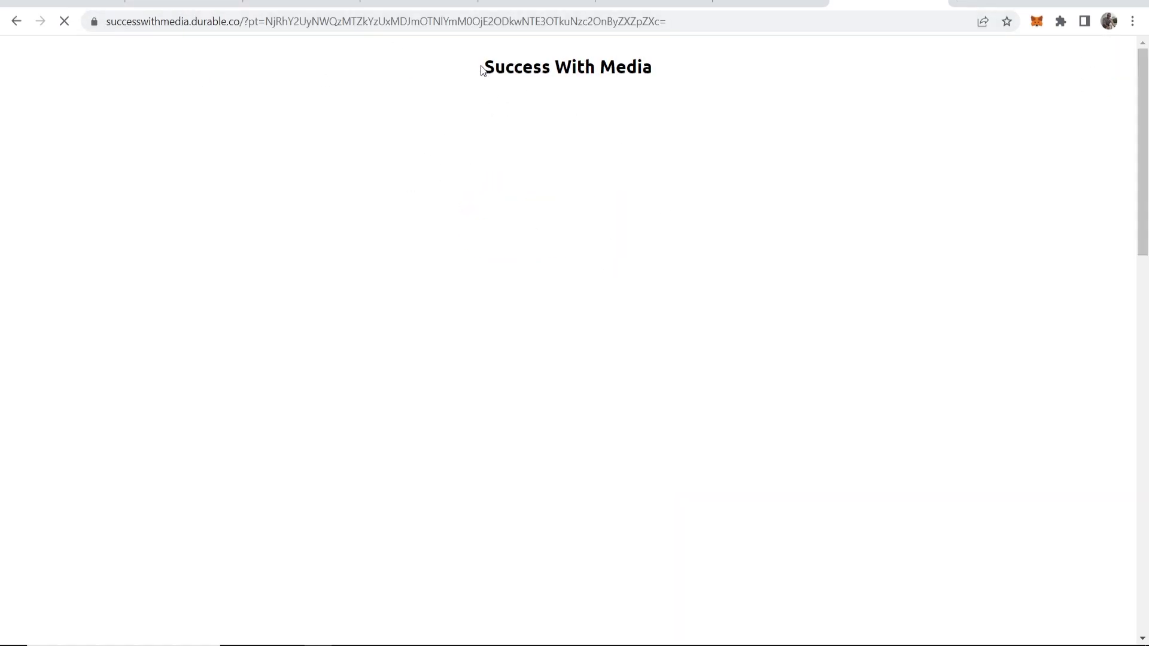
left_click_drag(482, 69, 748, 66)
key("ctrl+w")
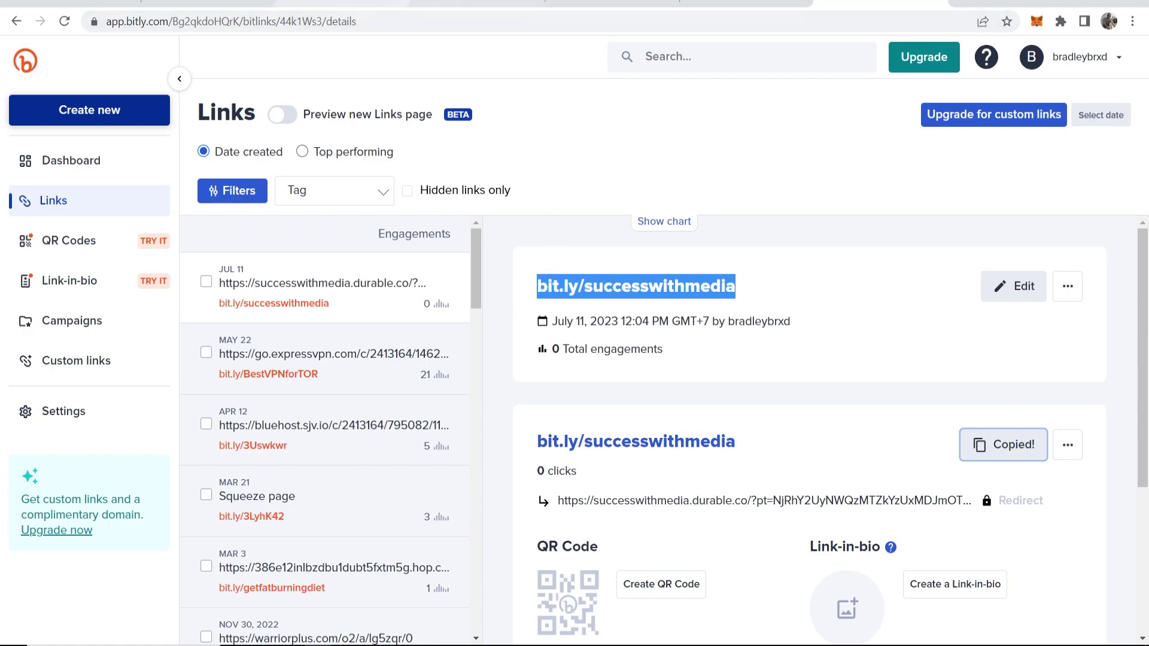
key("ctrl+Tab")
left_click(614, 246)
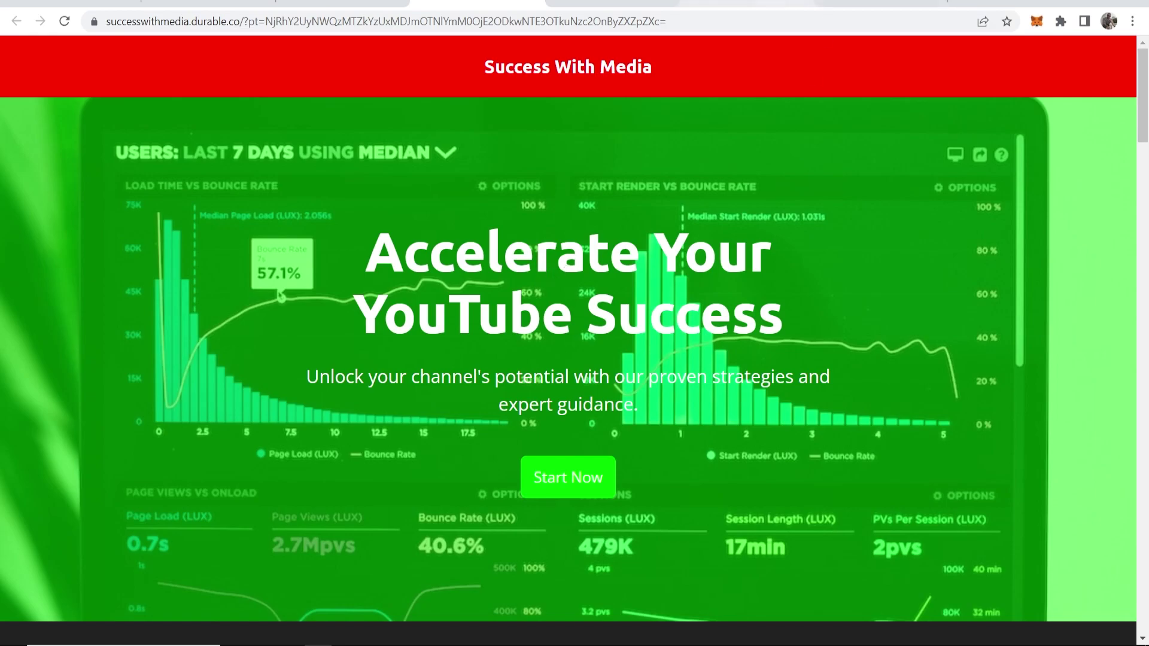
Step: Search YouTube for 'how to grow on youtube' from the channel page
key("ctrl+Tab")
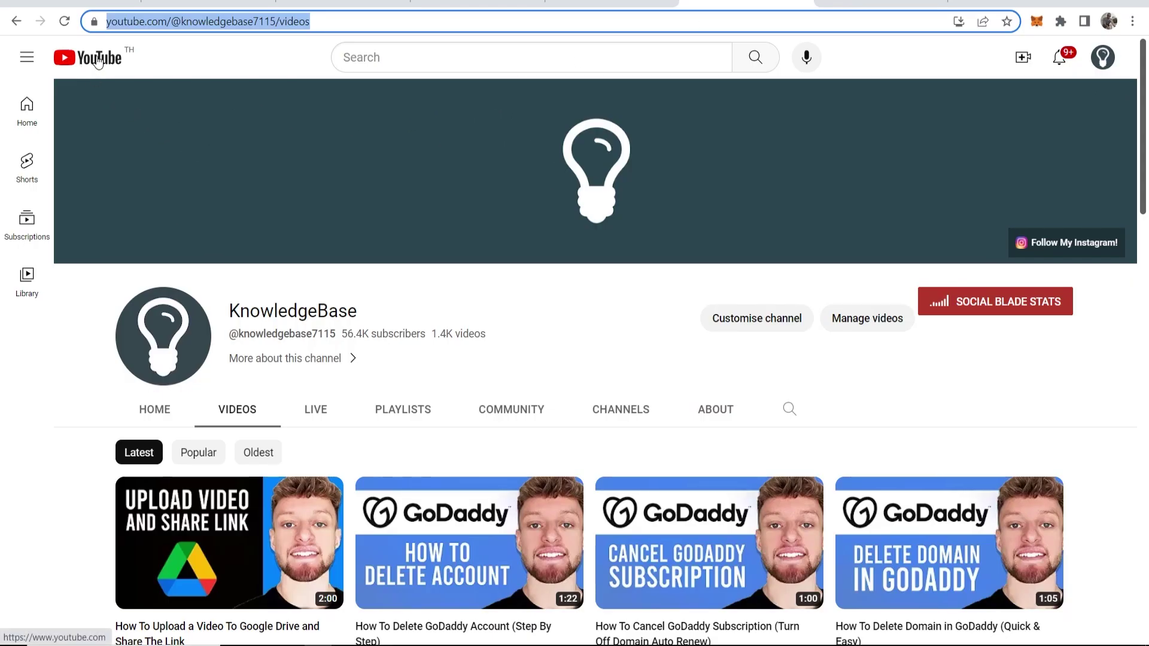
left_click(475, 59)
type("how t")
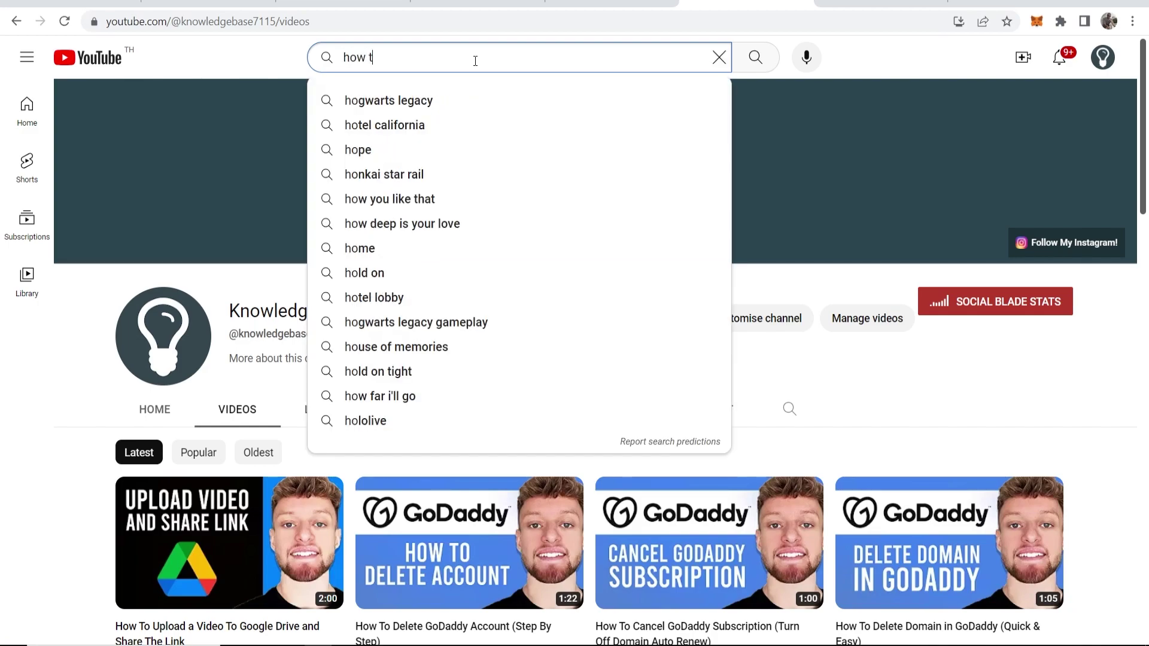
type("o grow on youtube")
key("Return")
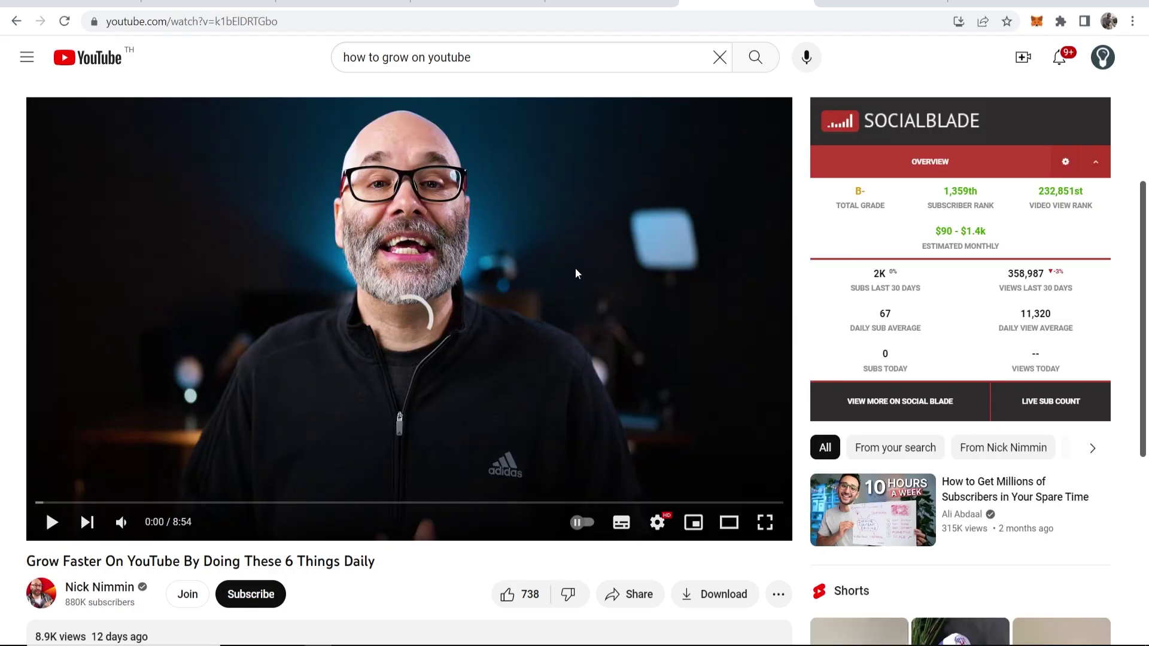
scroll(801, 273, "down", 3)
scroll(802, 273, "down", 2)
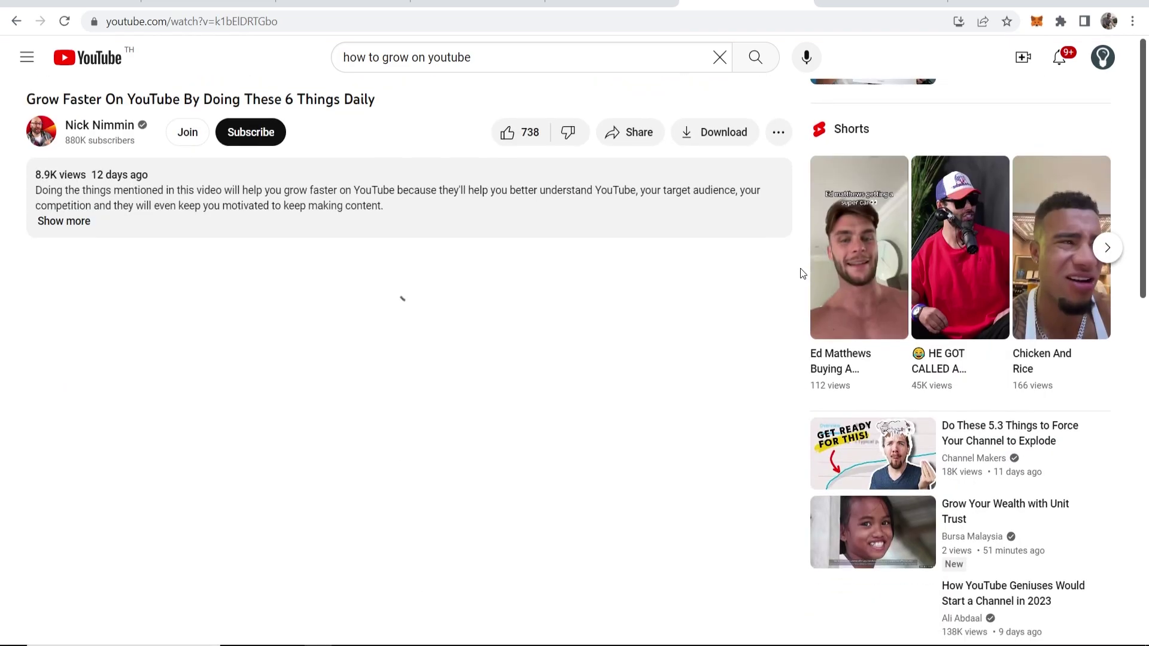
scroll(231, 284, "down", 1)
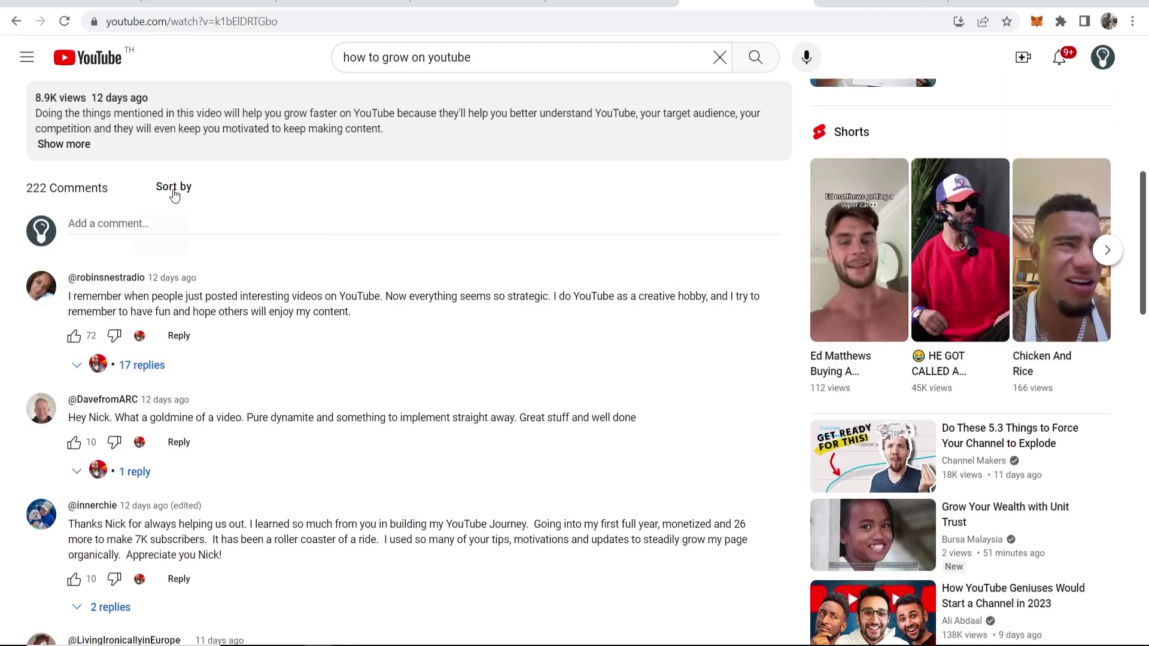
Step: Sort the Grow Faster video's comments by newest first and skim a viewer's comment
left_click(171, 195)
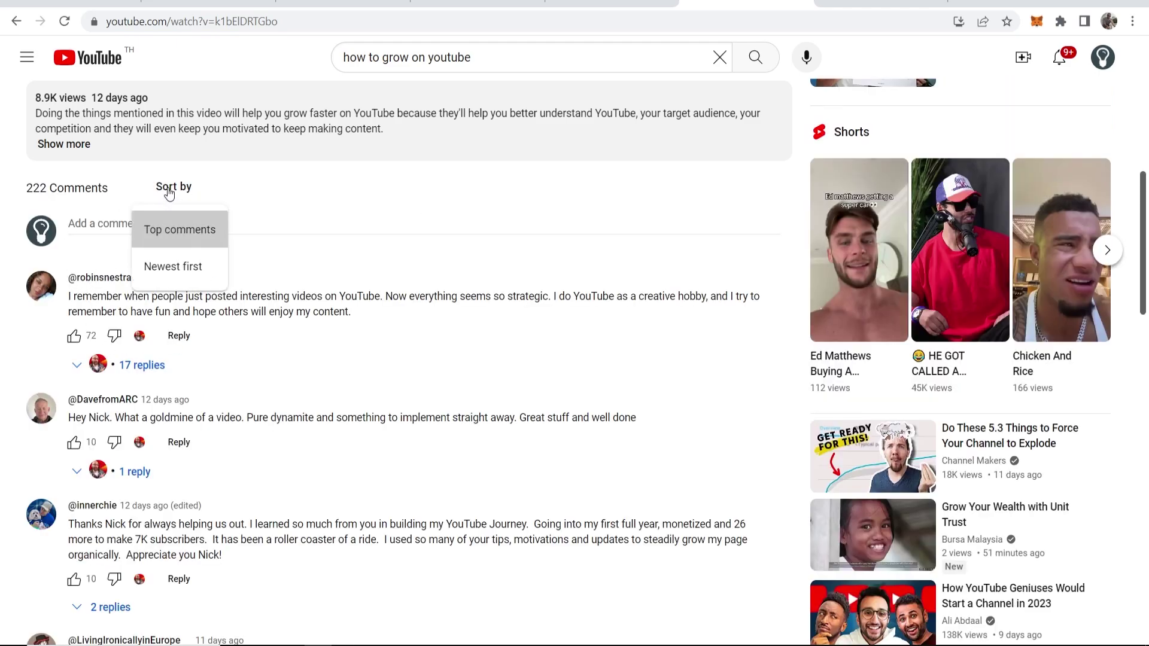
left_click(170, 266)
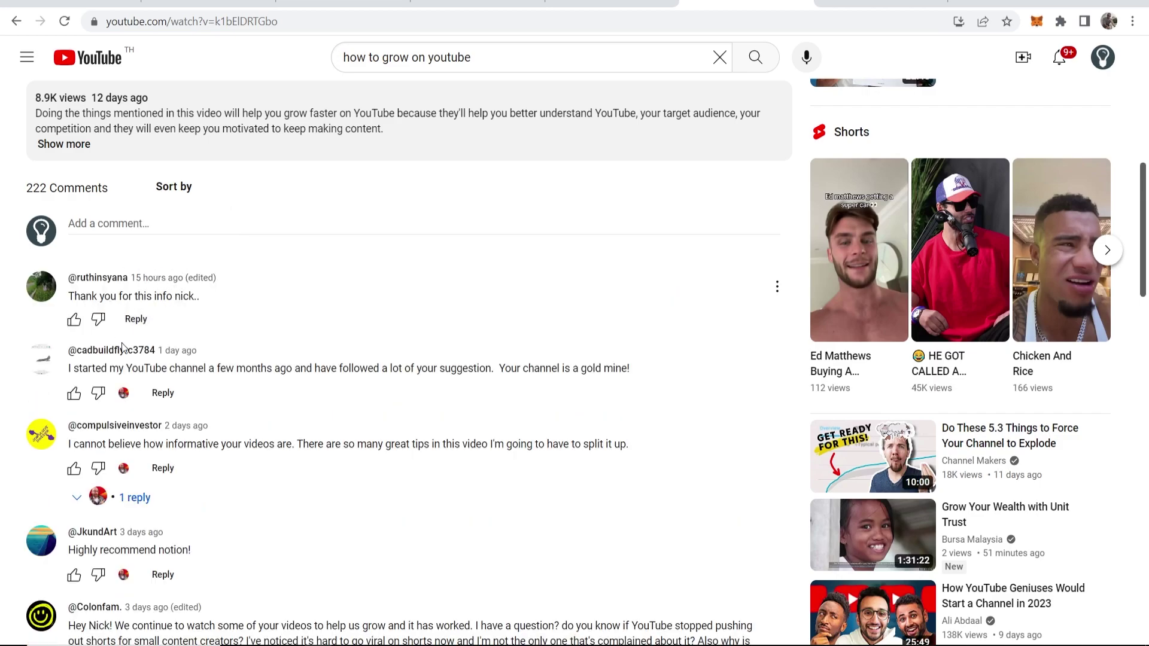
mouse_move(111, 368)
left_click_drag(110, 367, 287, 376)
left_click(437, 363)
scroll(372, 408, "down", 2)
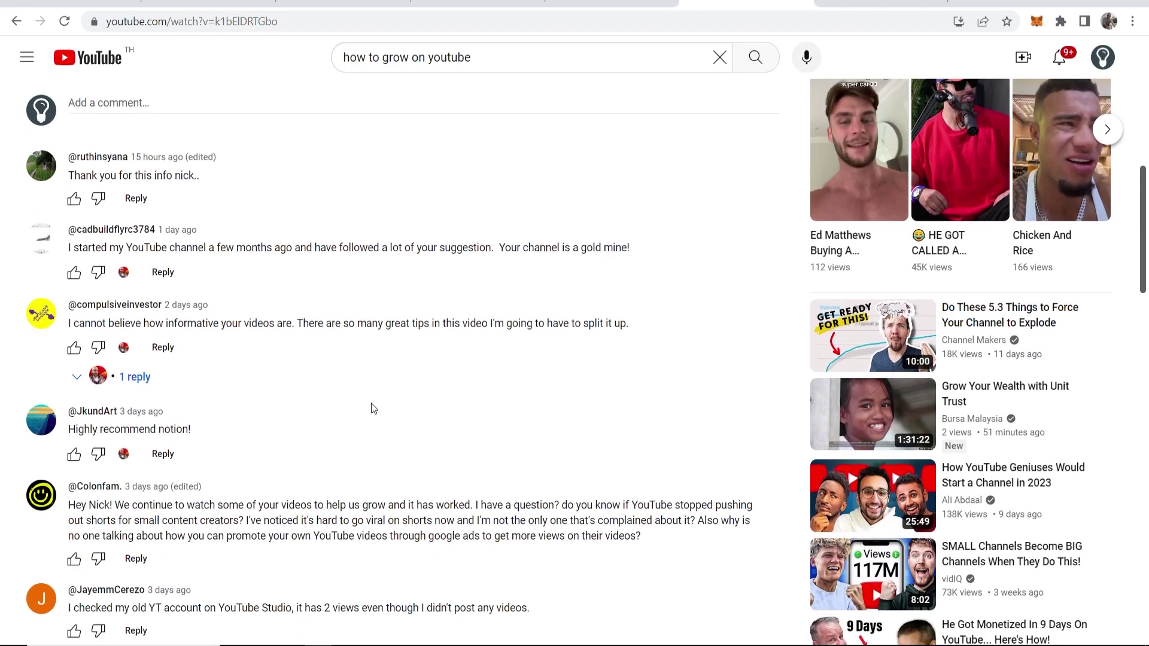
right_click(91, 457)
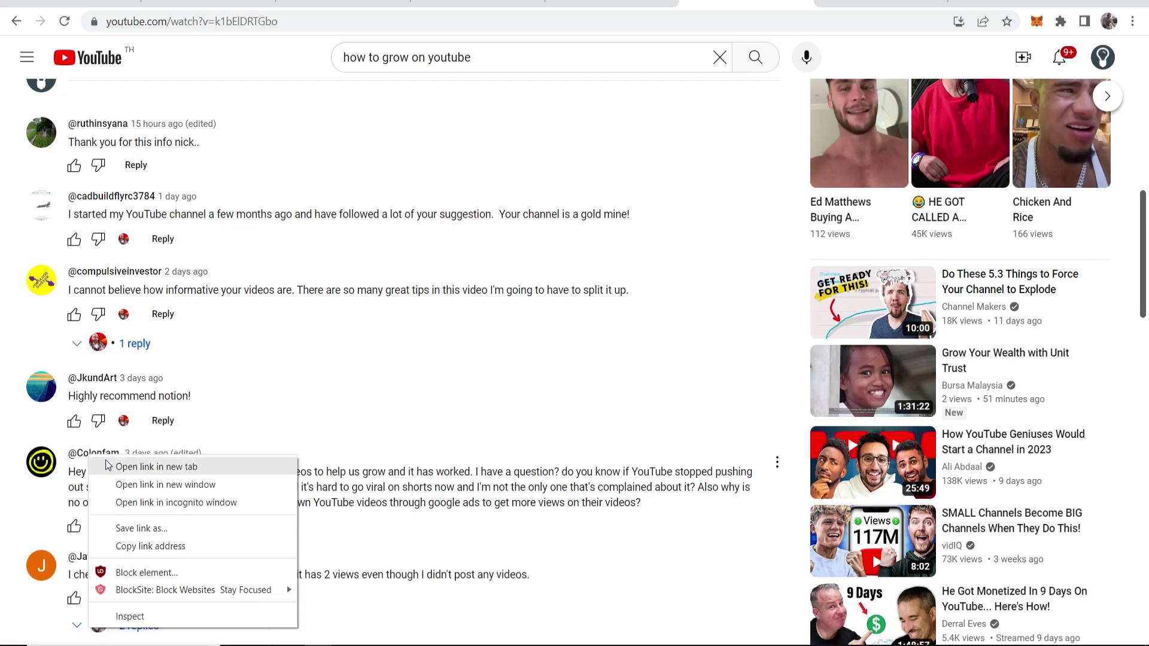
left_click(143, 466)
right_click(93, 385)
left_click(135, 393)
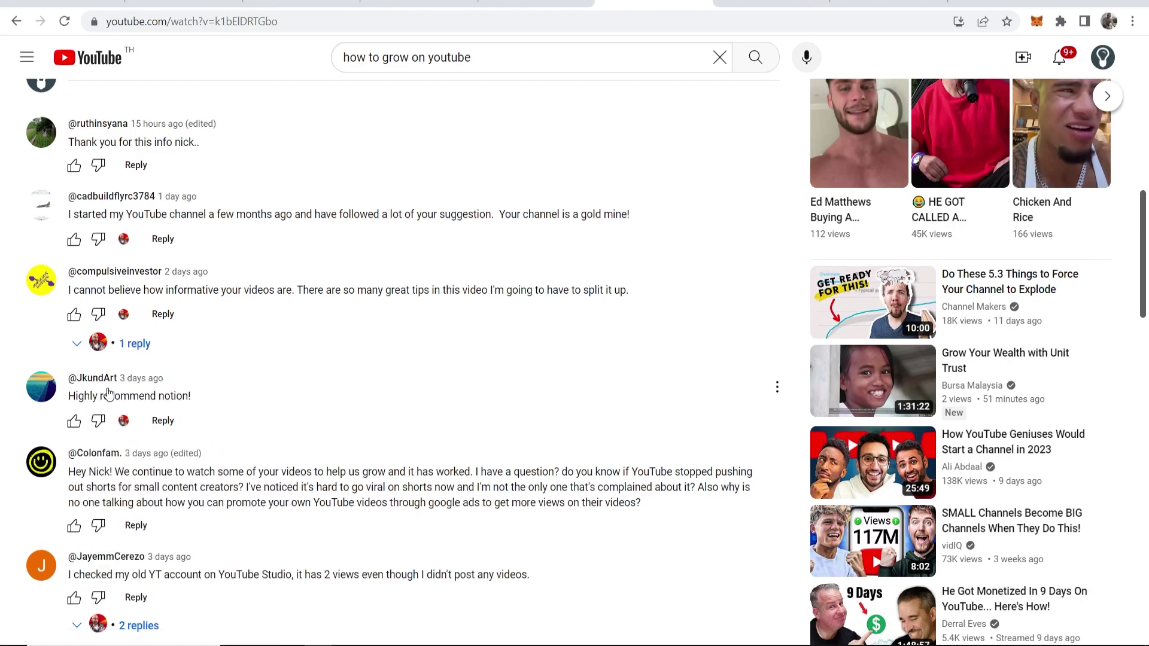
scroll(316, 373, "down", 1)
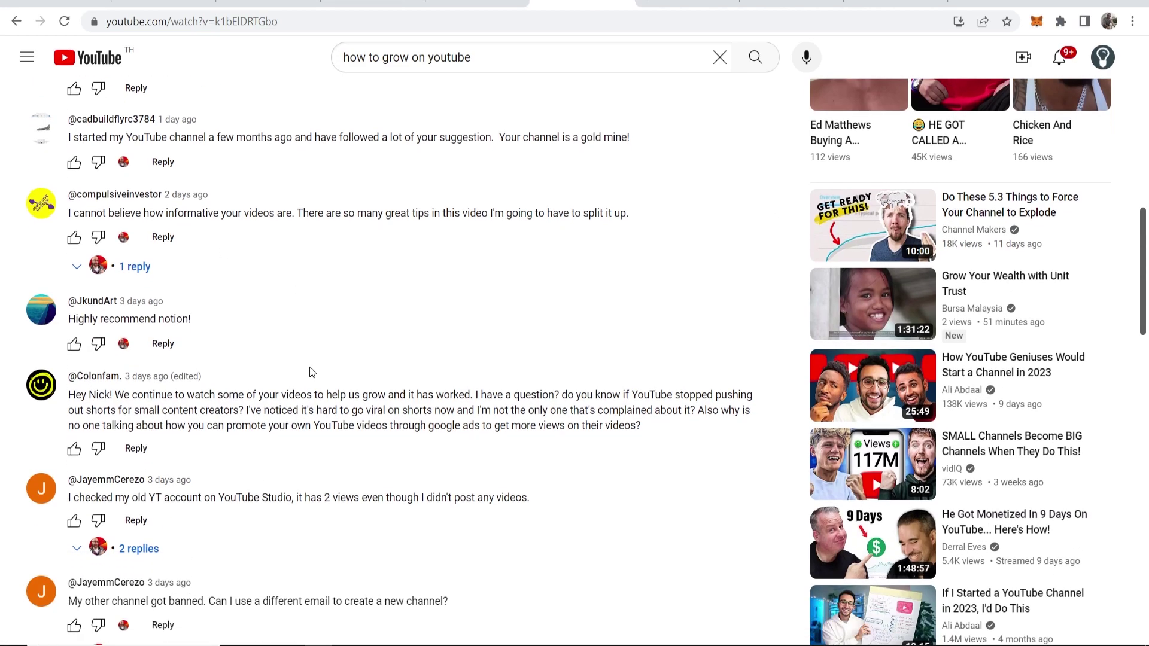
scroll(493, 225, "down", 1)
key("ctrl+Tab")
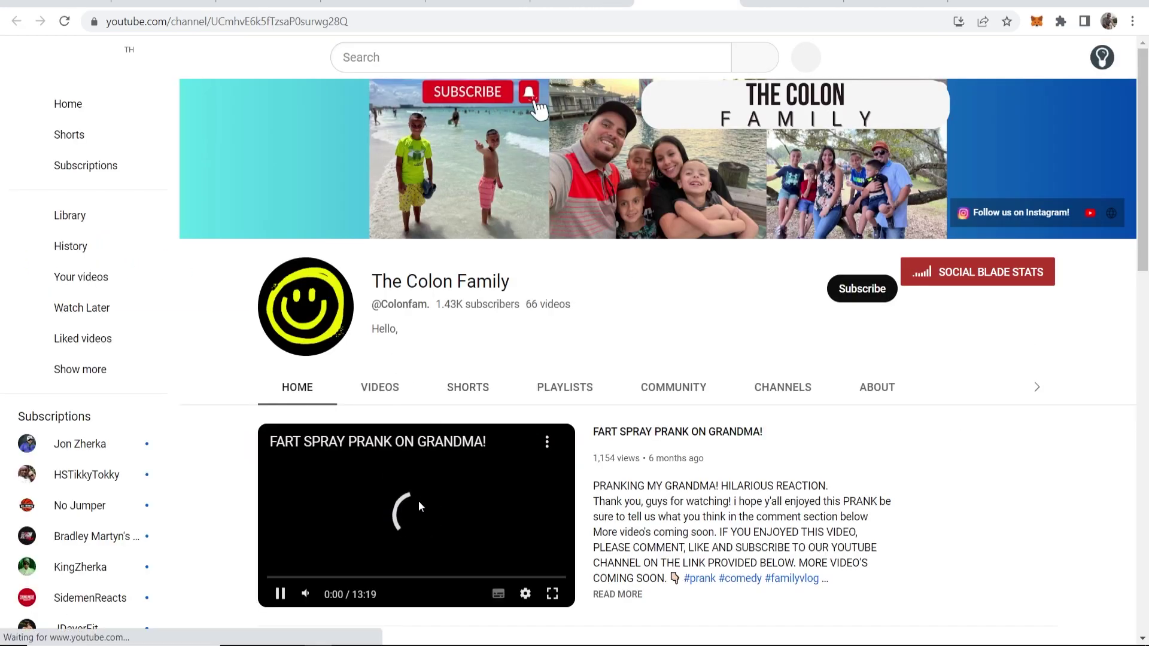
scroll(566, 459, "down", 4)
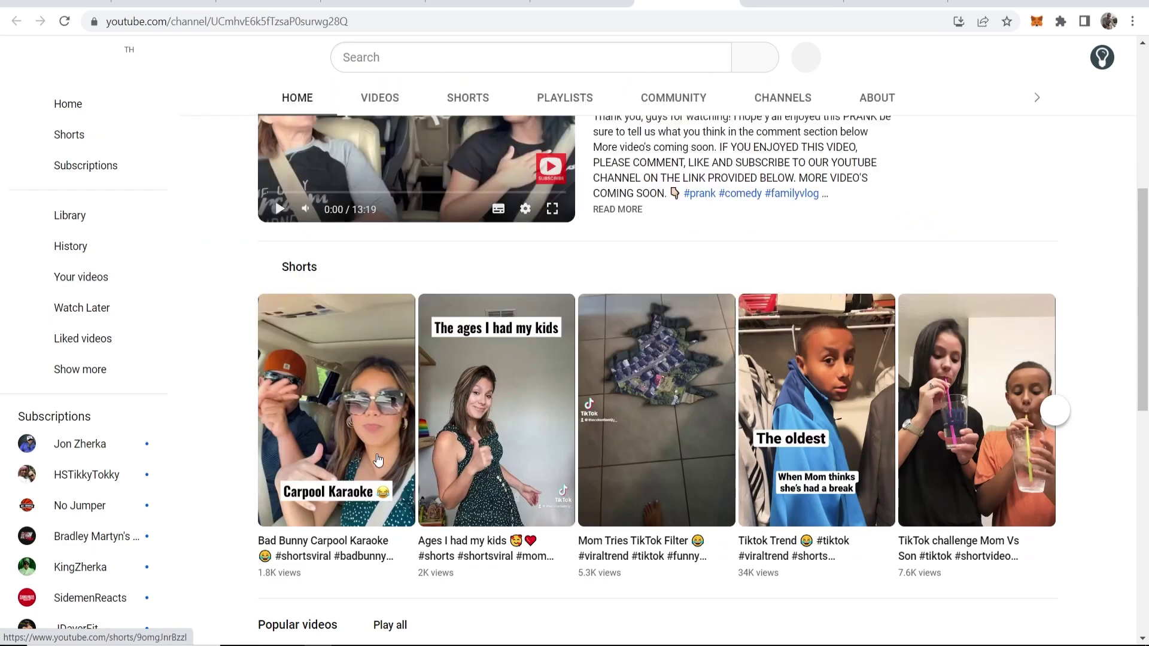
scroll(377, 459, "down", 3)
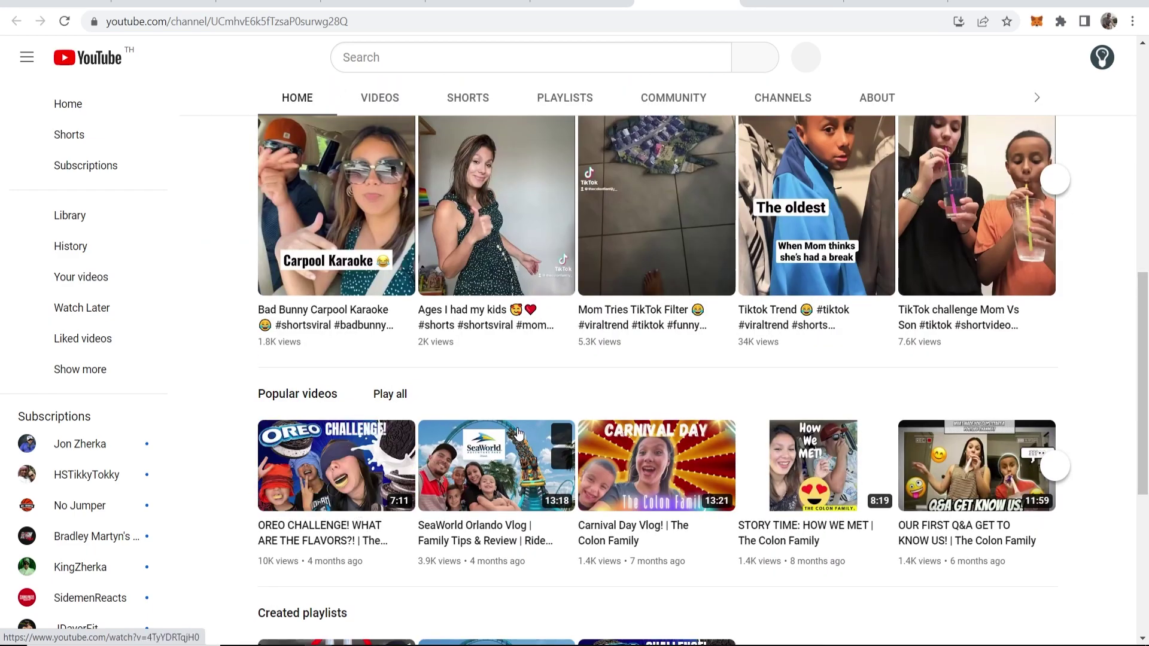
scroll(498, 359, "up", 7)
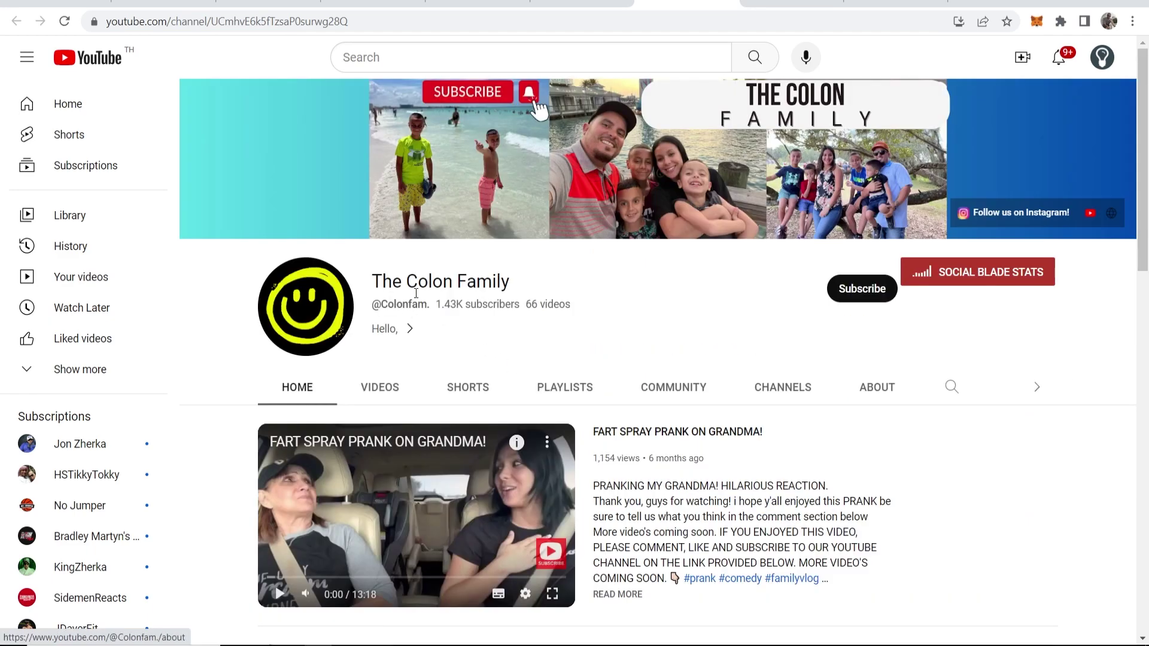
Step: Open The Colon Family's About page and select its business inquiries email address
left_click(876, 387)
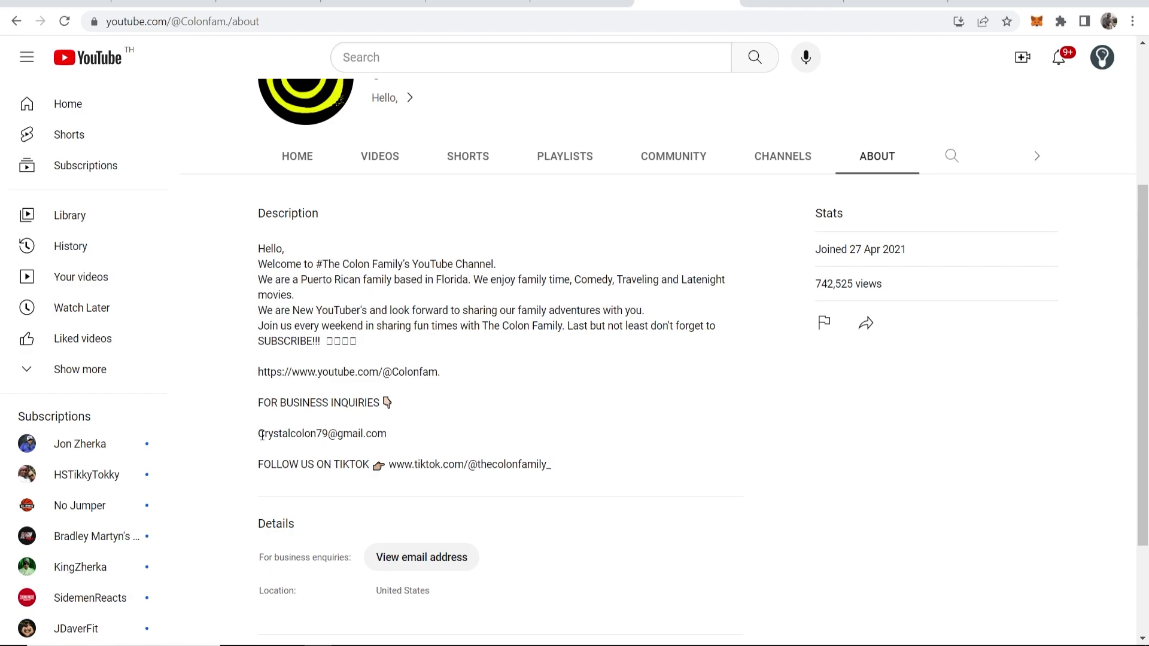
left_click_drag(260, 435, 388, 435)
left_click(360, 447)
left_click(372, 6)
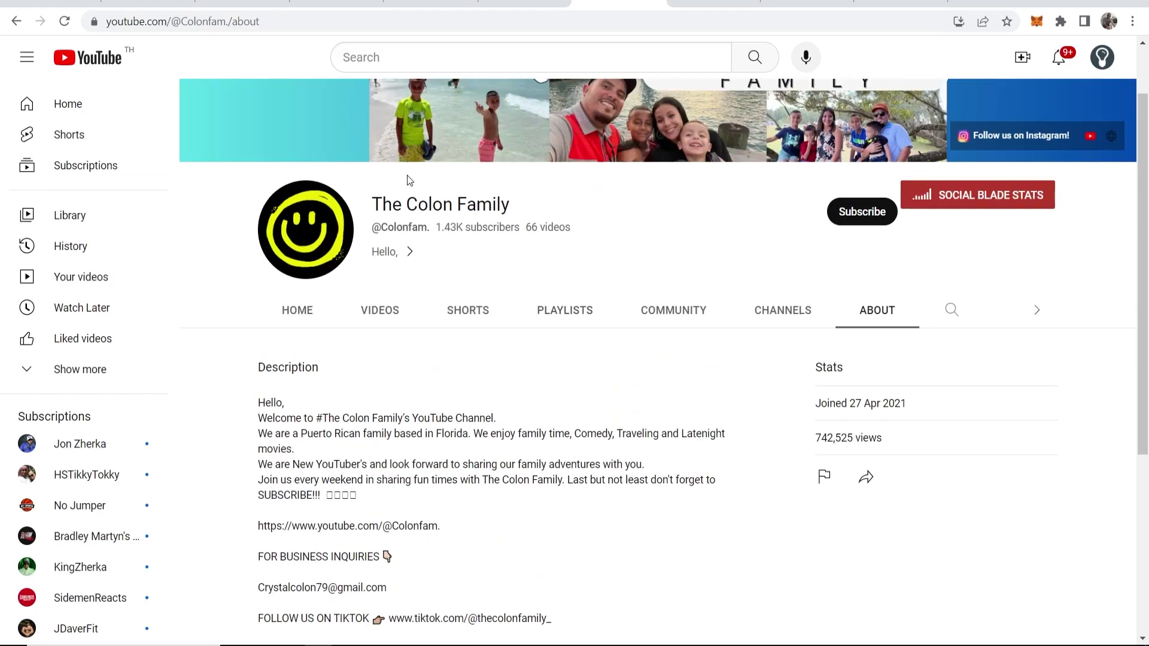
scroll(610, 346, "up", 1)
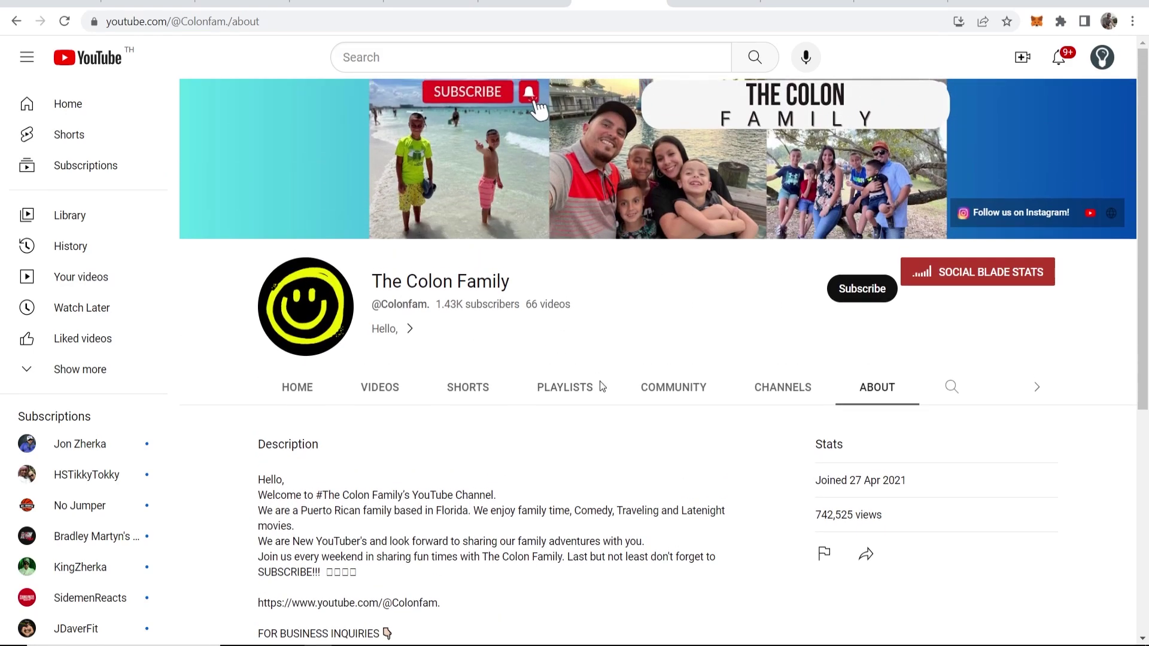
scroll(693, 467, "down", 2)
left_click_drag(389, 511, 252, 515)
key("ctrl+c")
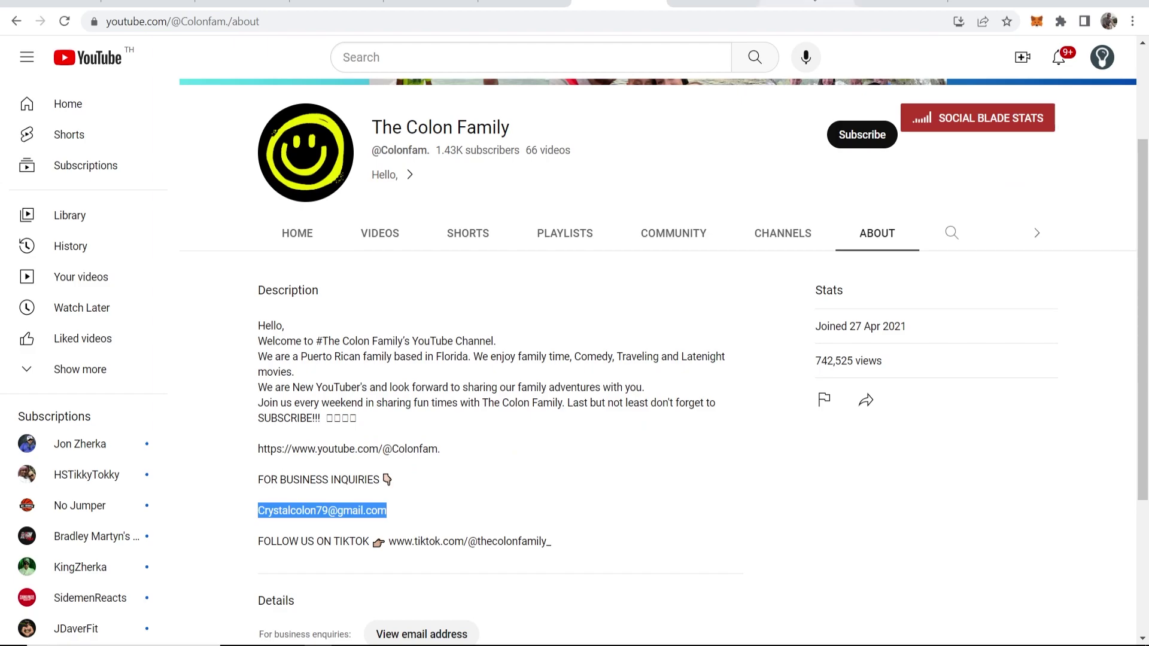
left_click(902, 4)
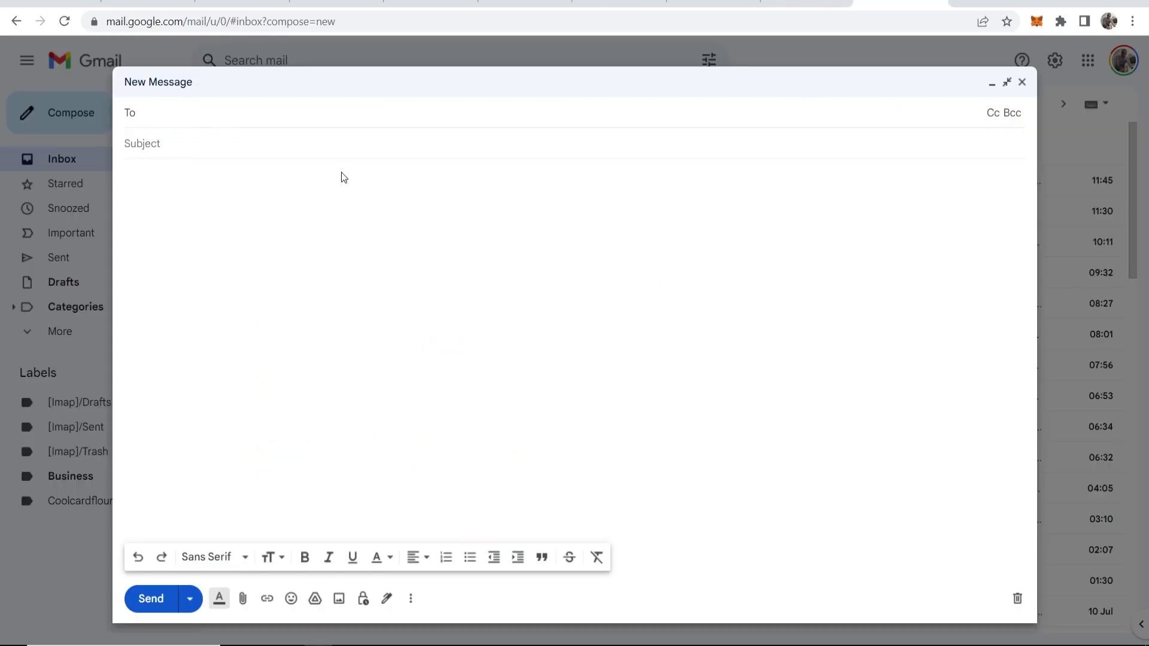
key("ctrl+v")
left_click(249, 157)
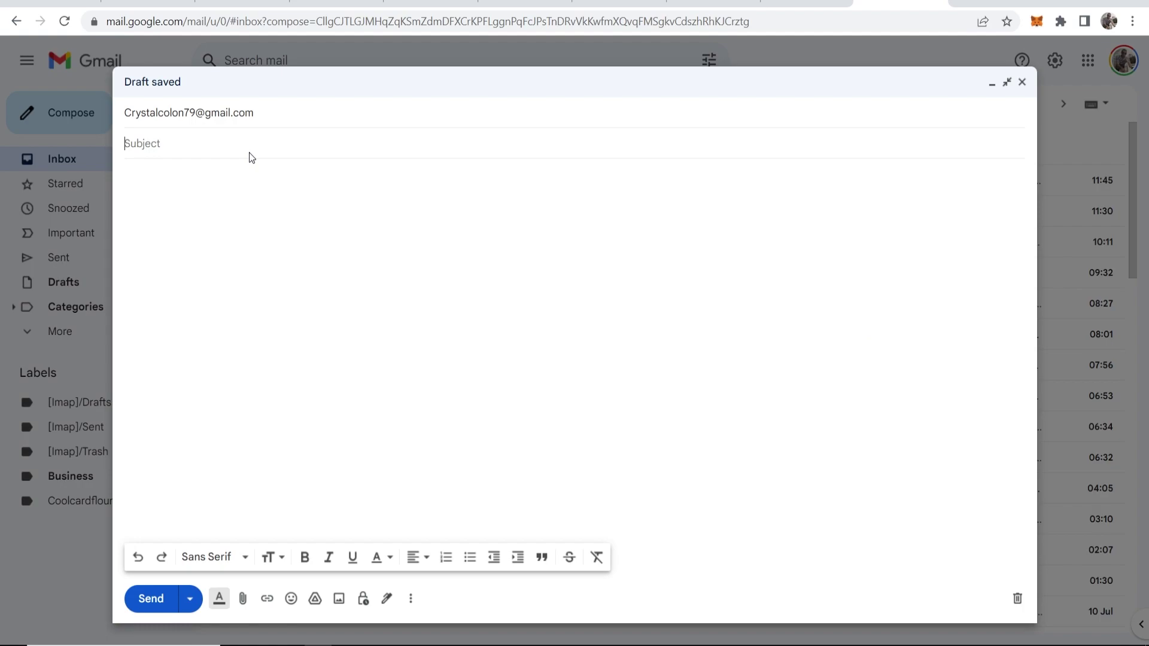
type("YouTube Grow")
type("th Opper")
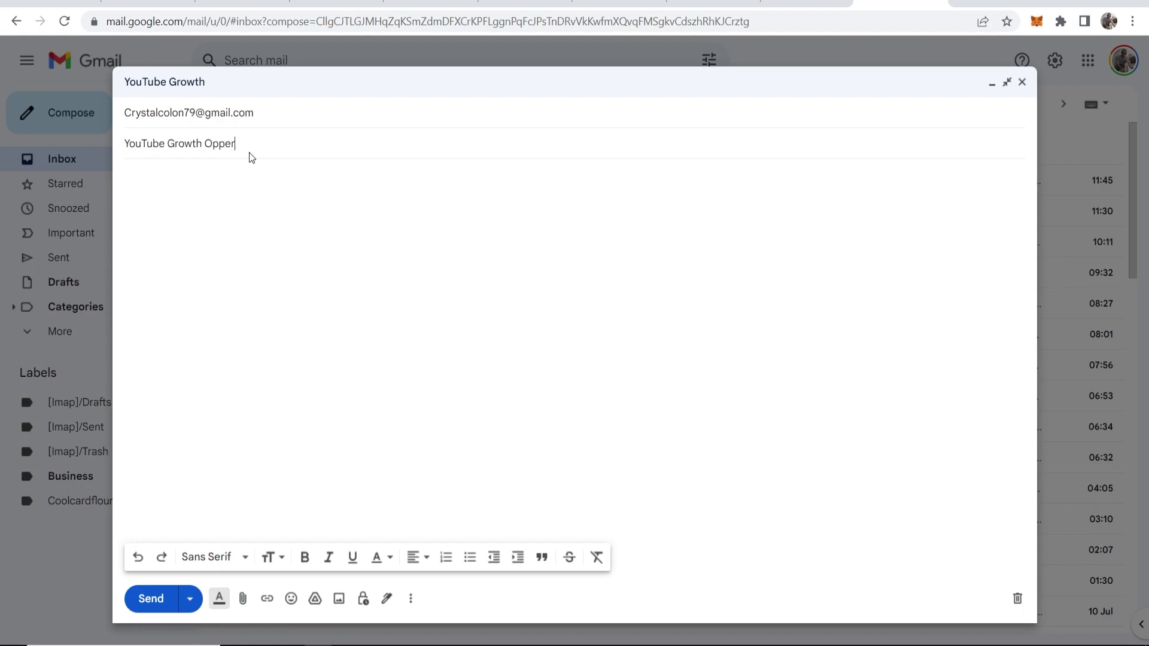
type("tunity")
key("Tab")
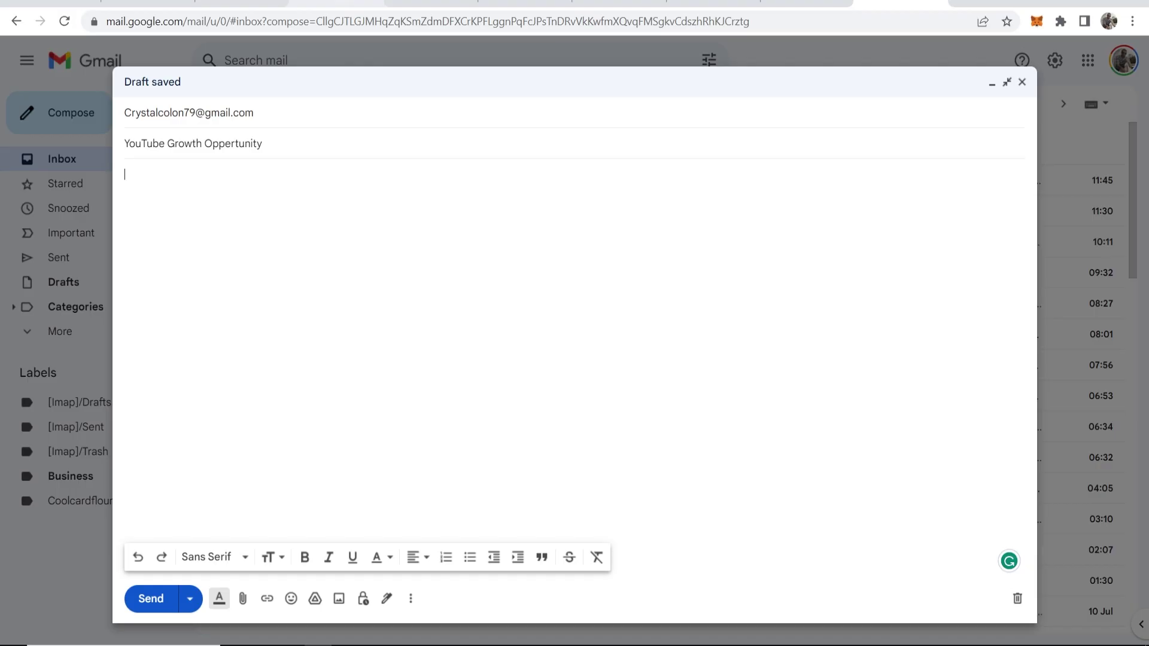
Step: Look over the Success With Media site, highlighting the end of its first paragraph
left_click(337, 4)
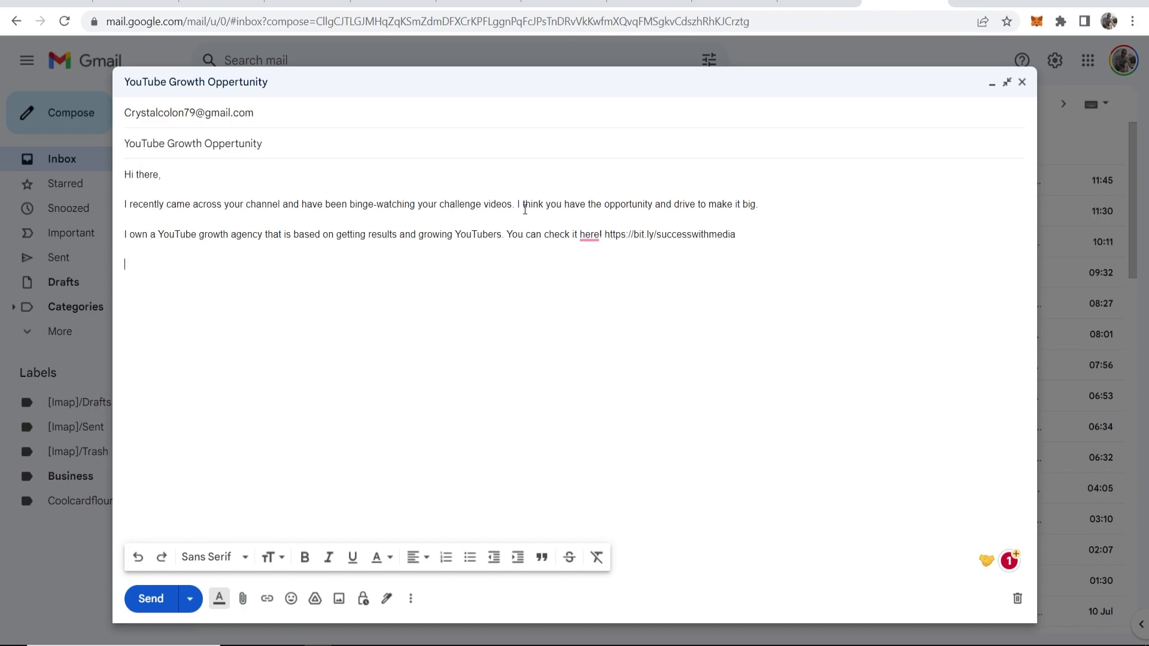
left_click_drag(706, 204, 760, 204)
left_click(745, 204)
scroll(587, 448, "down", 6)
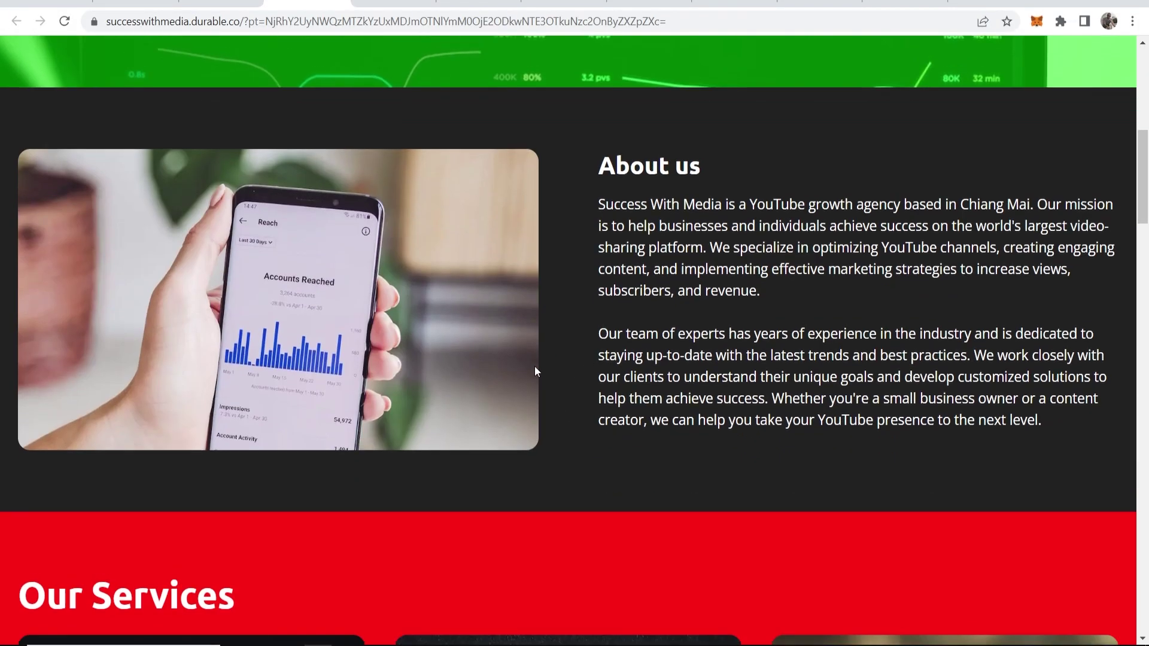
scroll(534, 367, "up", 6)
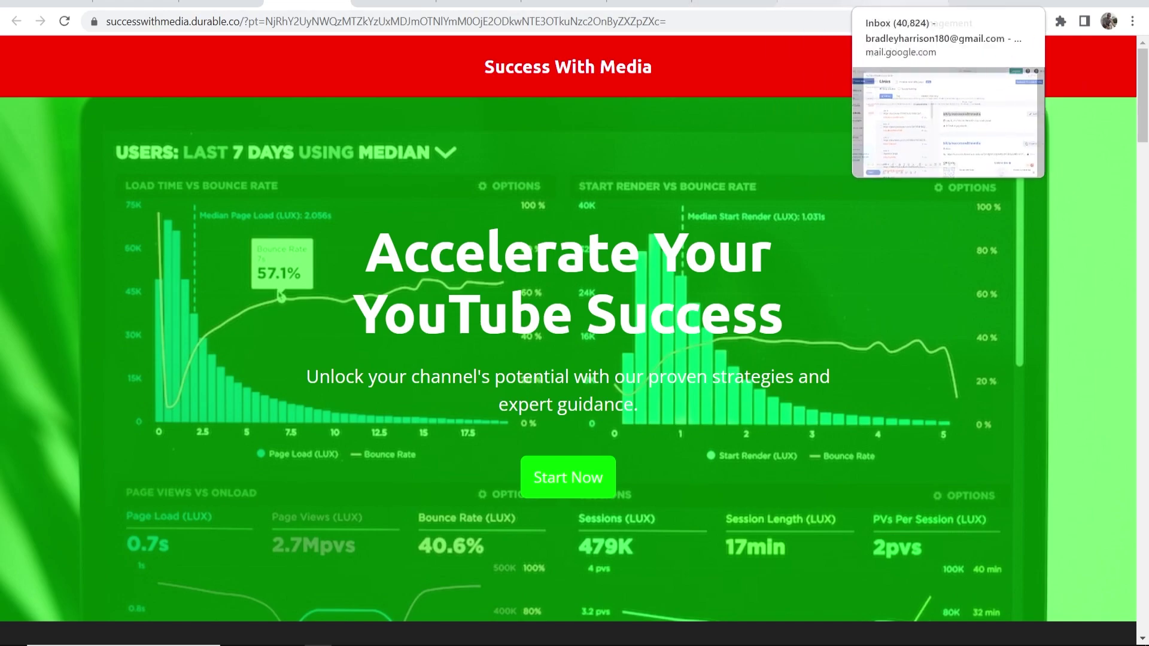
Step: Add a blank line below the bit.ly/successwithmedia link, then return to the Success With Media site
left_click(906, 4)
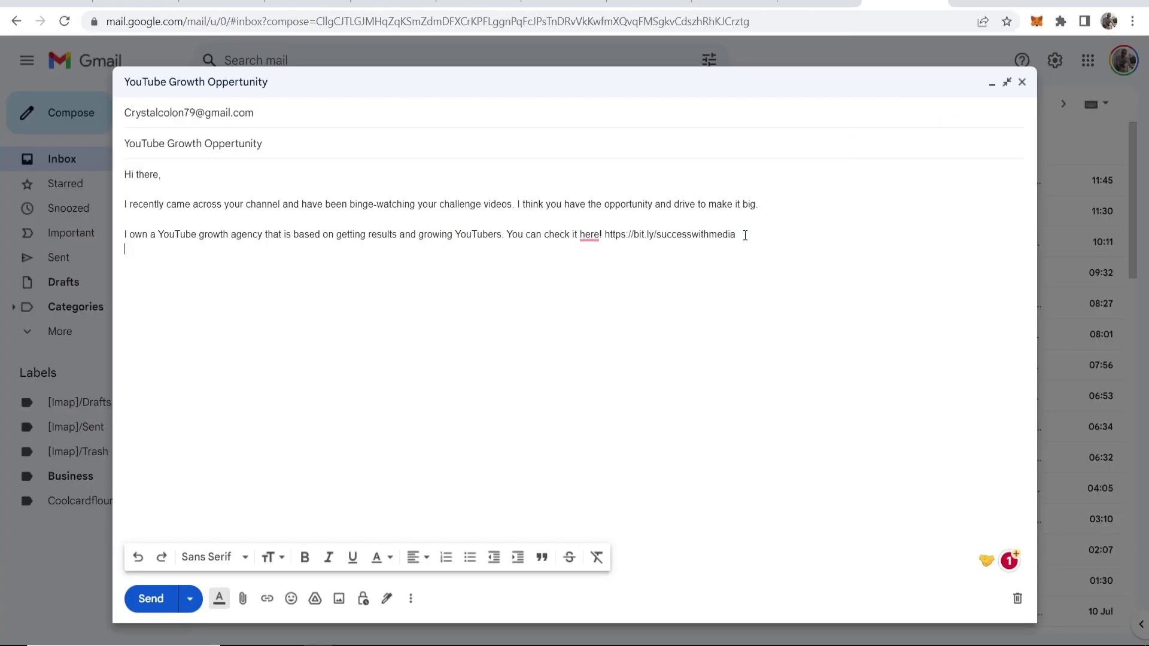
key("Return")
left_click(257, 5)
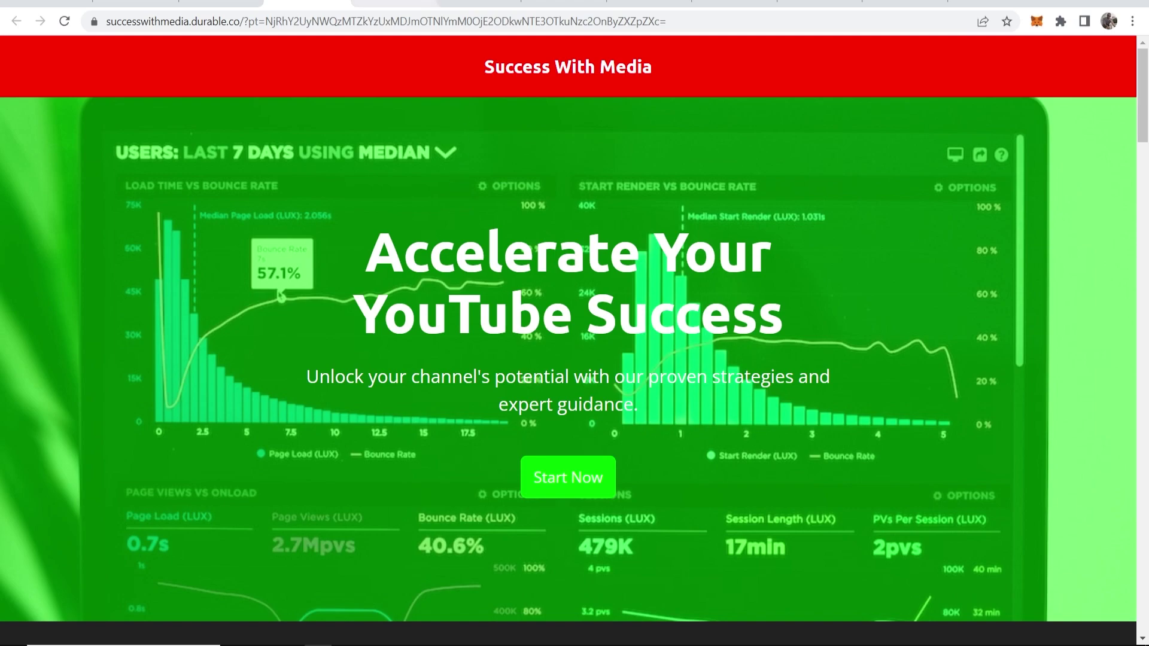
Step: Browse the Fiverr youtube growth gig results, flipping through Bellal Khan's gig preview images
key("ctrl+Tab")
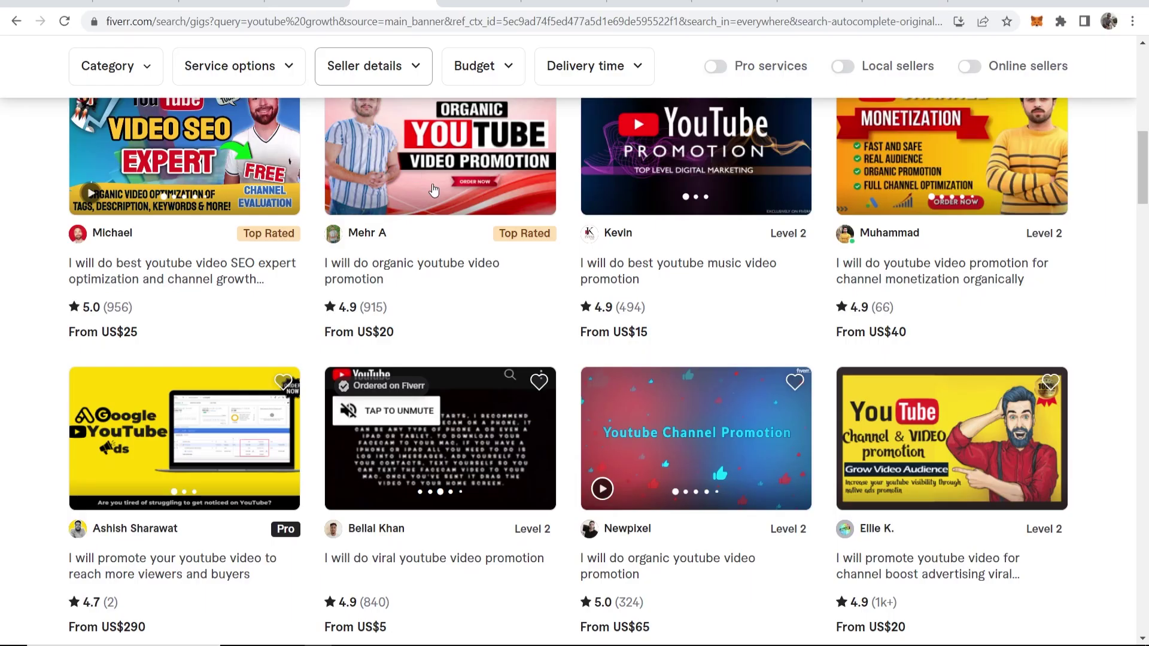
scroll(432, 184, "up", 5)
scroll(431, 183, "up", 3)
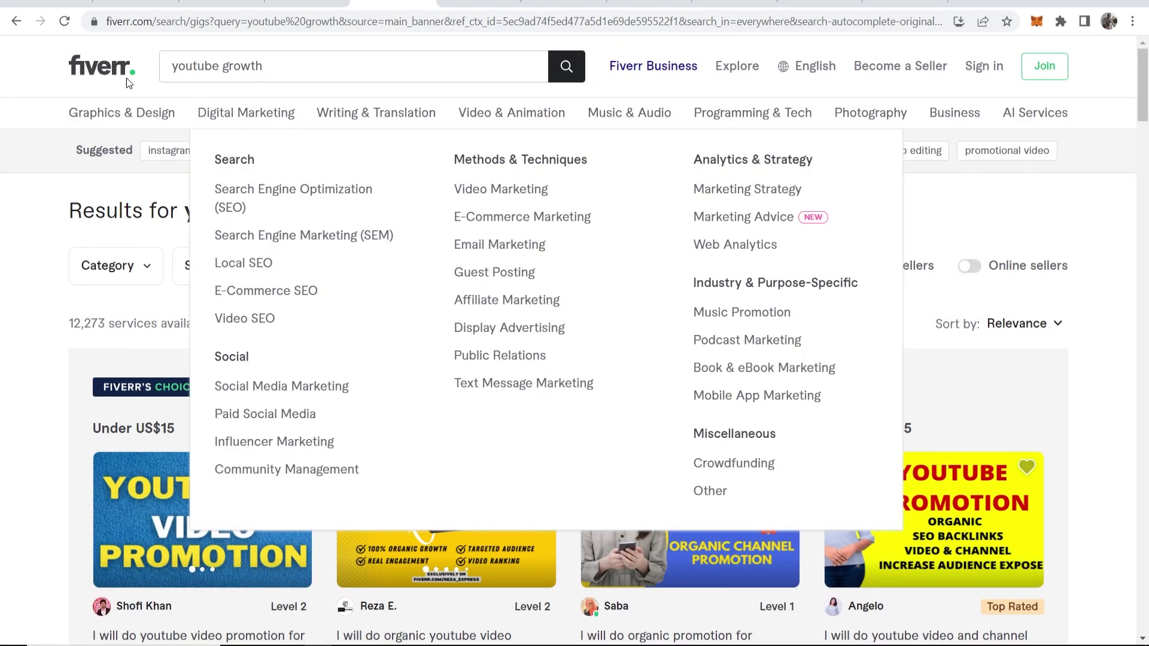
scroll(649, 272, "down", 3)
scroll(467, 436, "down", 3)
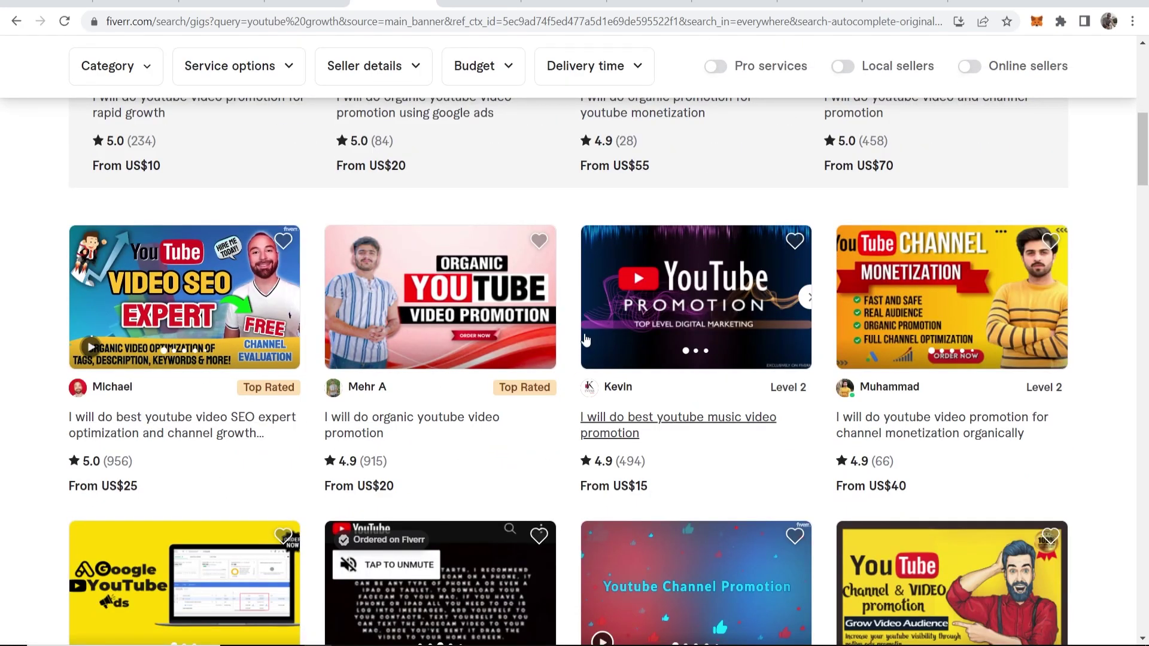
mouse_move(696, 297)
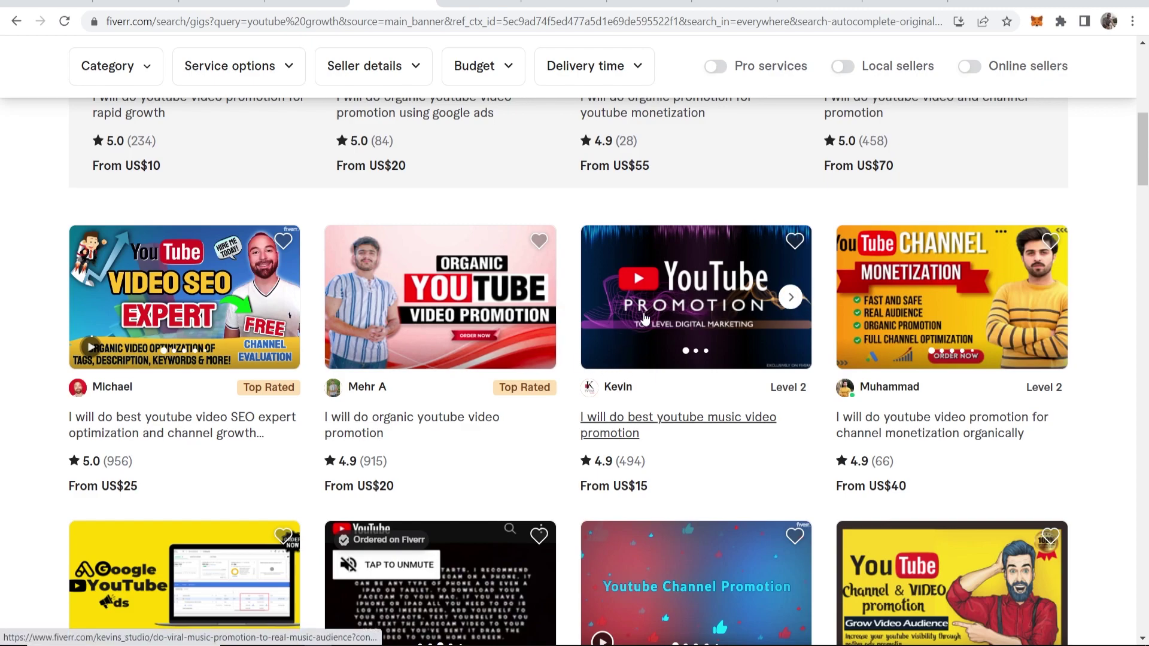
scroll(644, 319, "down", 3)
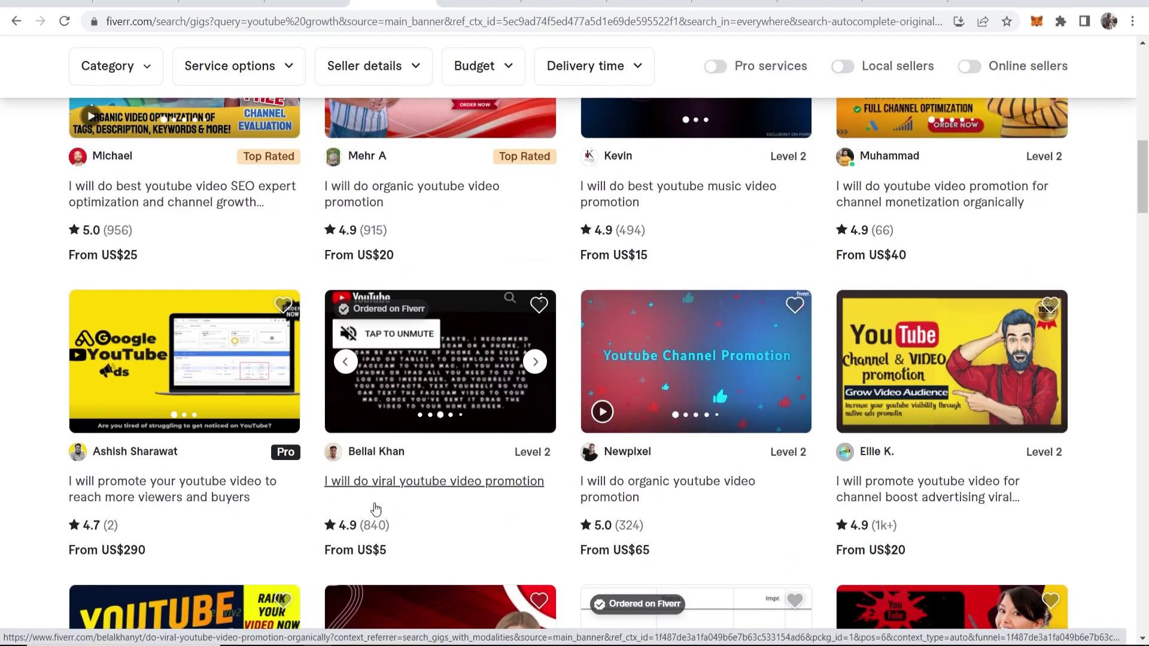
left_click(346, 364)
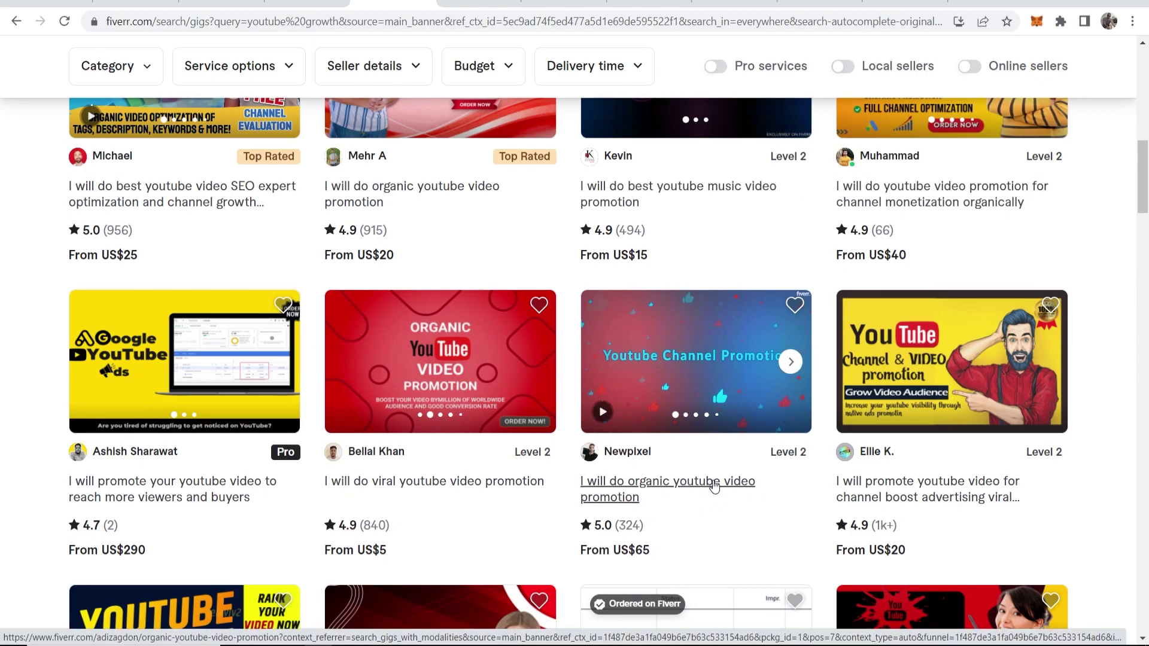
scroll(270, 485, "down", 3)
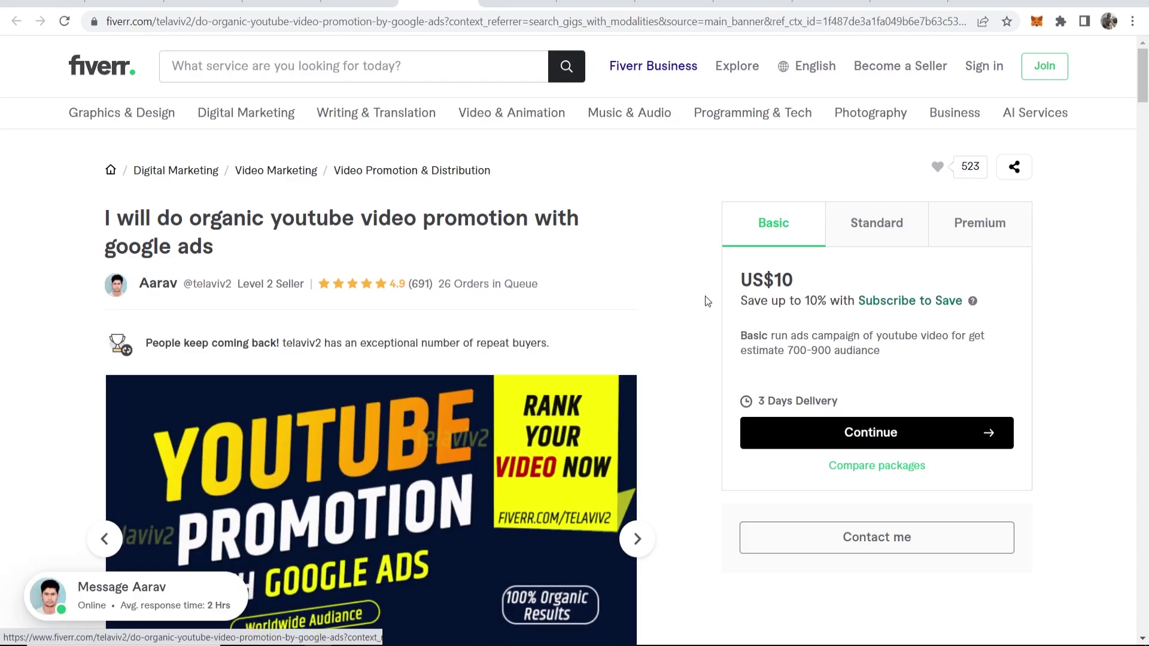
Step: Review Aarav's gig price and methods: ads from scratch, custom targeting, Video Discovery ads
triple_click(823, 287)
left_click(821, 286)
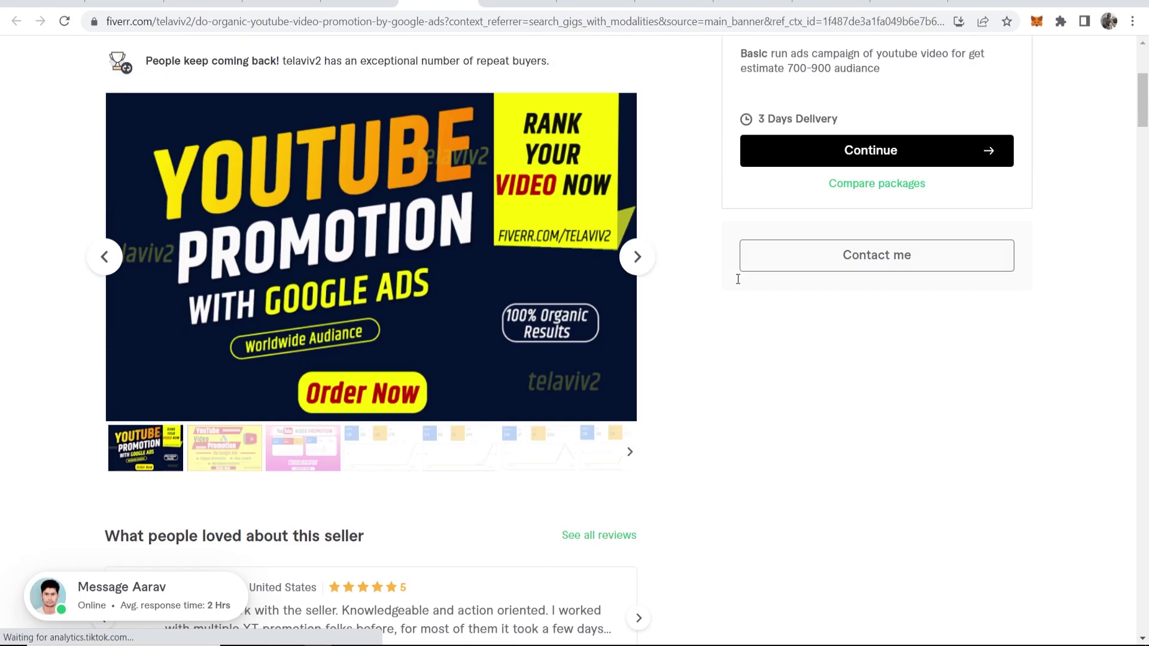
scroll(716, 291, "down", 5)
scroll(715, 291, "down", 3)
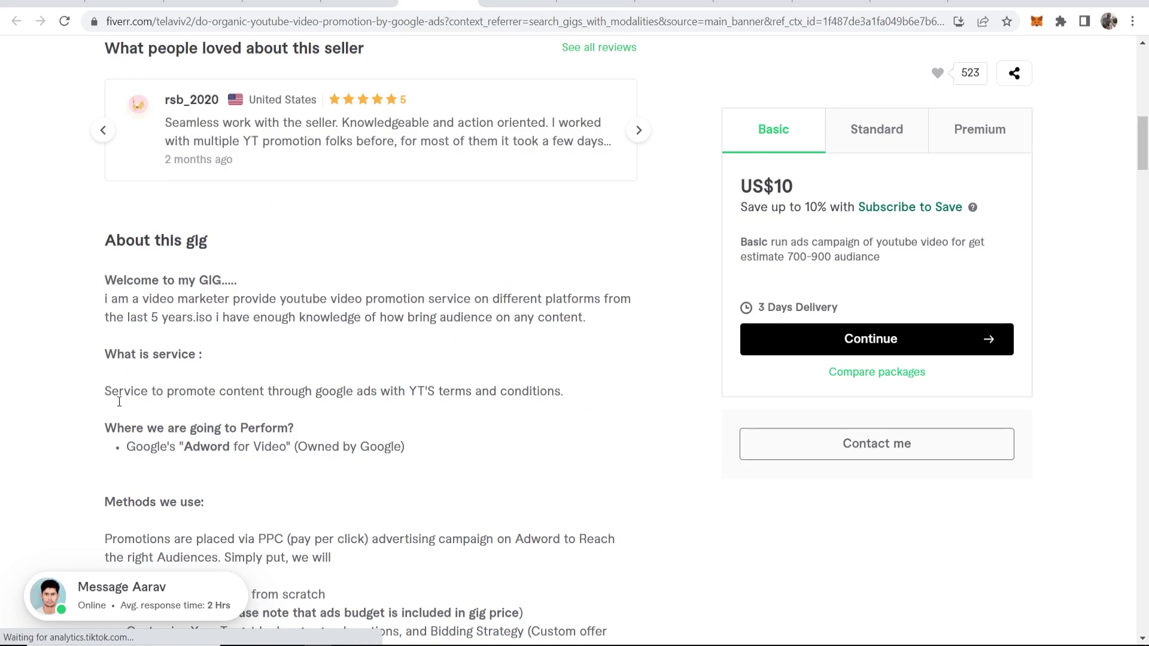
scroll(108, 225, "down", 1)
scroll(328, 431, "down", 2)
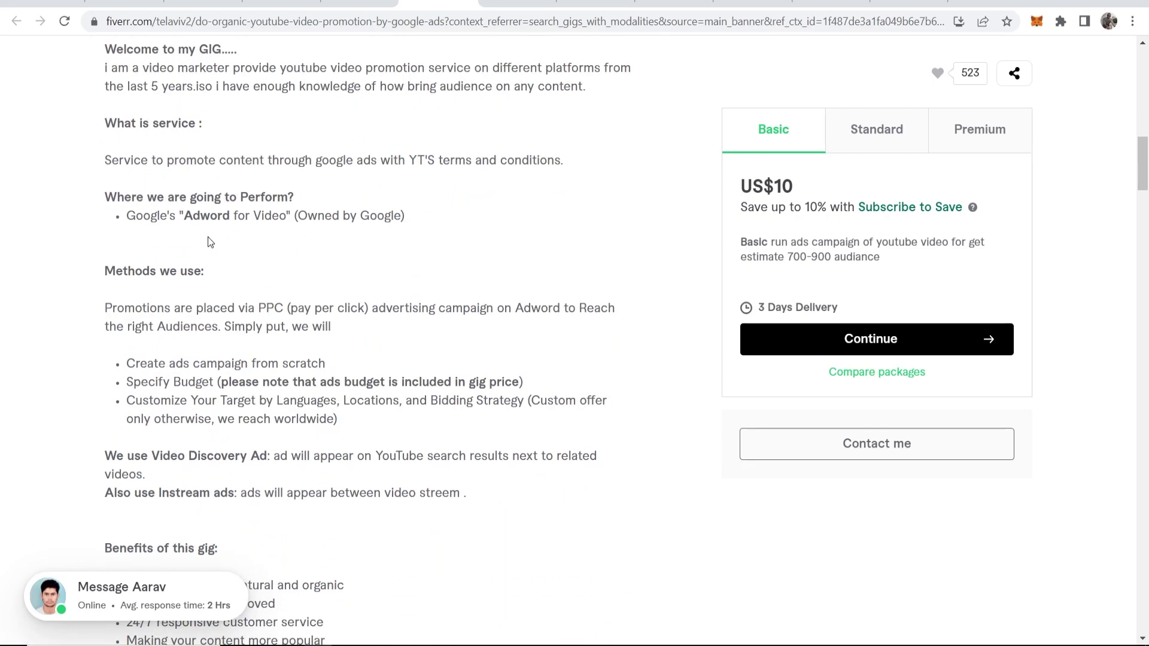
left_click_drag(130, 363, 368, 368)
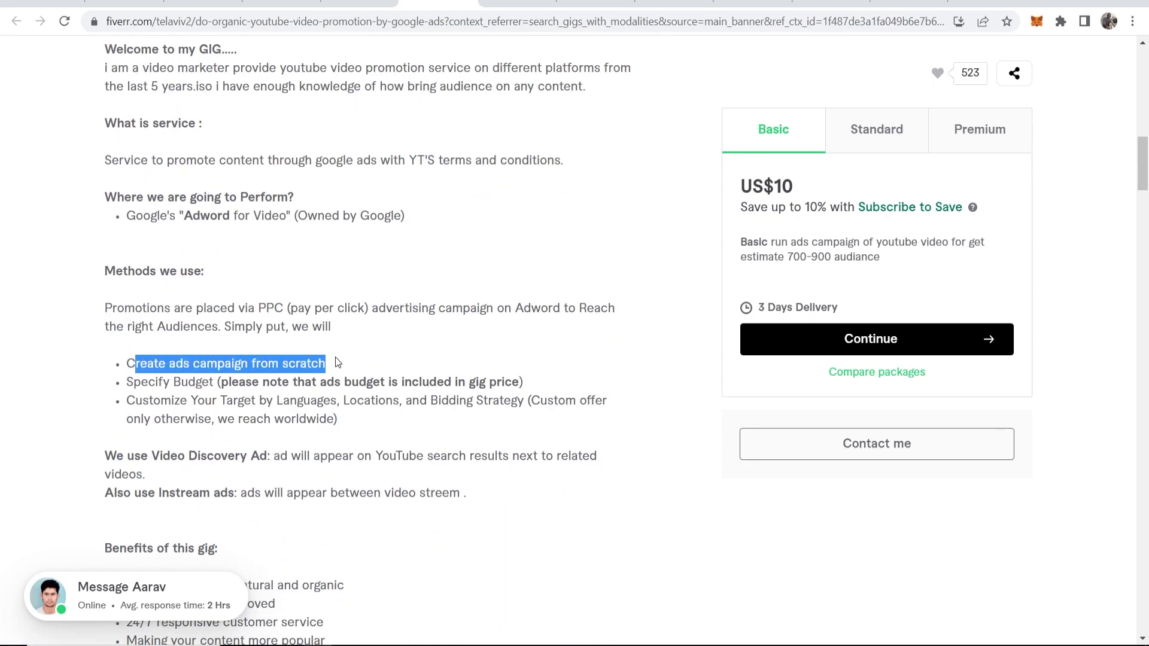
left_click(314, 368)
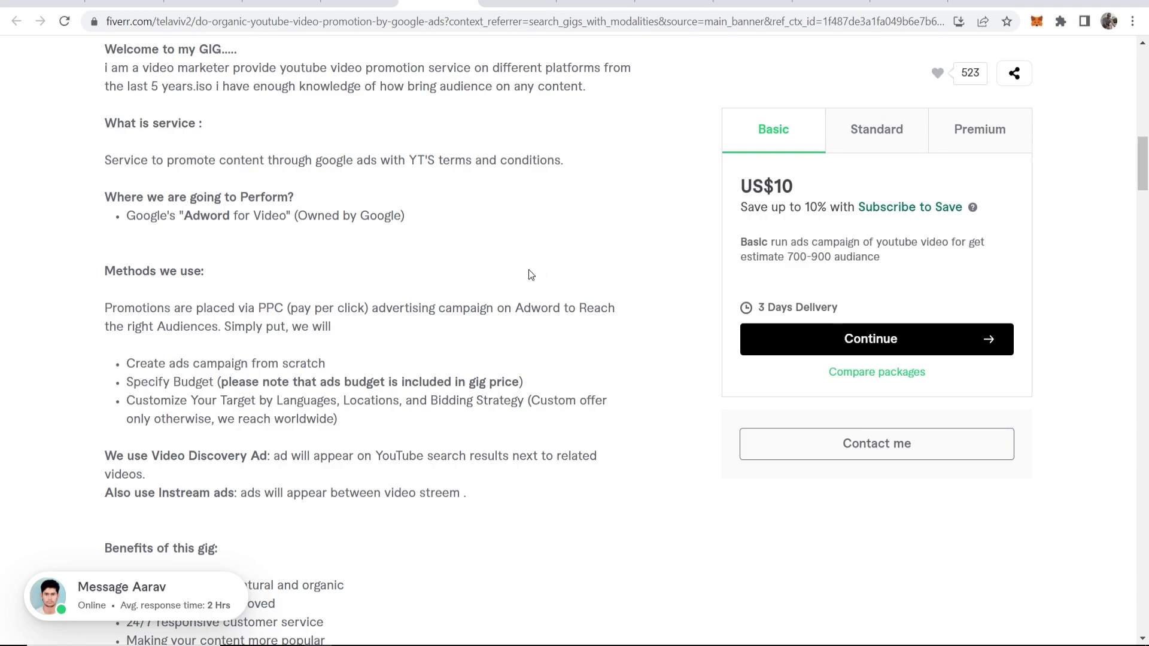
left_click_drag(143, 400, 261, 400)
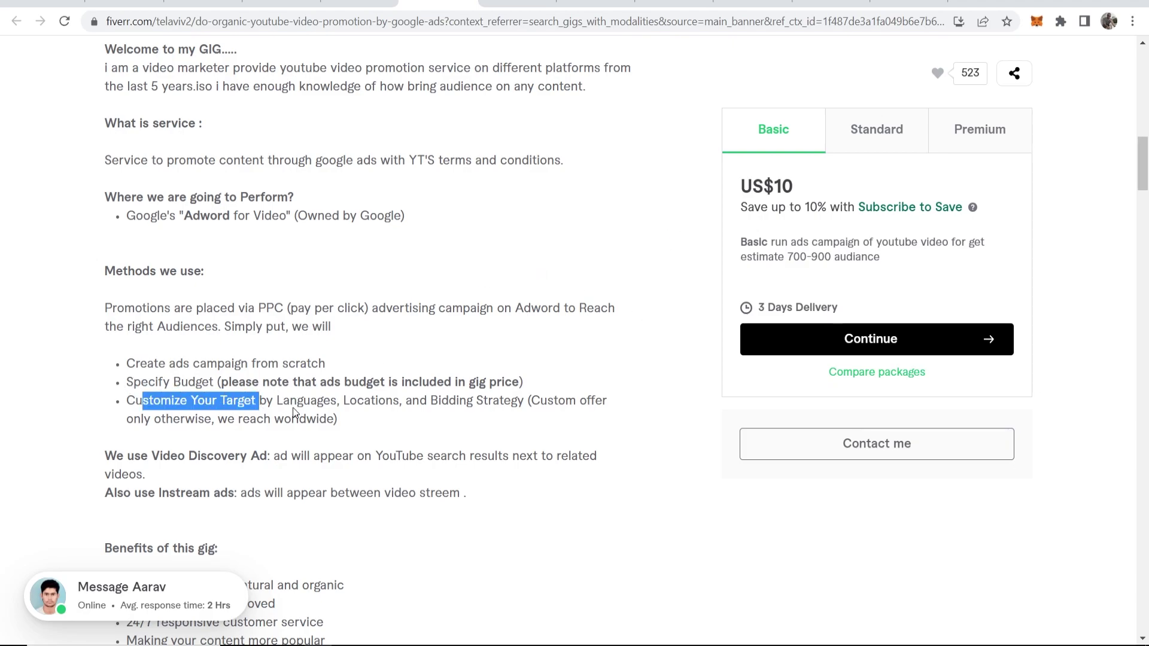
left_click(326, 409)
left_click_drag(90, 455, 260, 455)
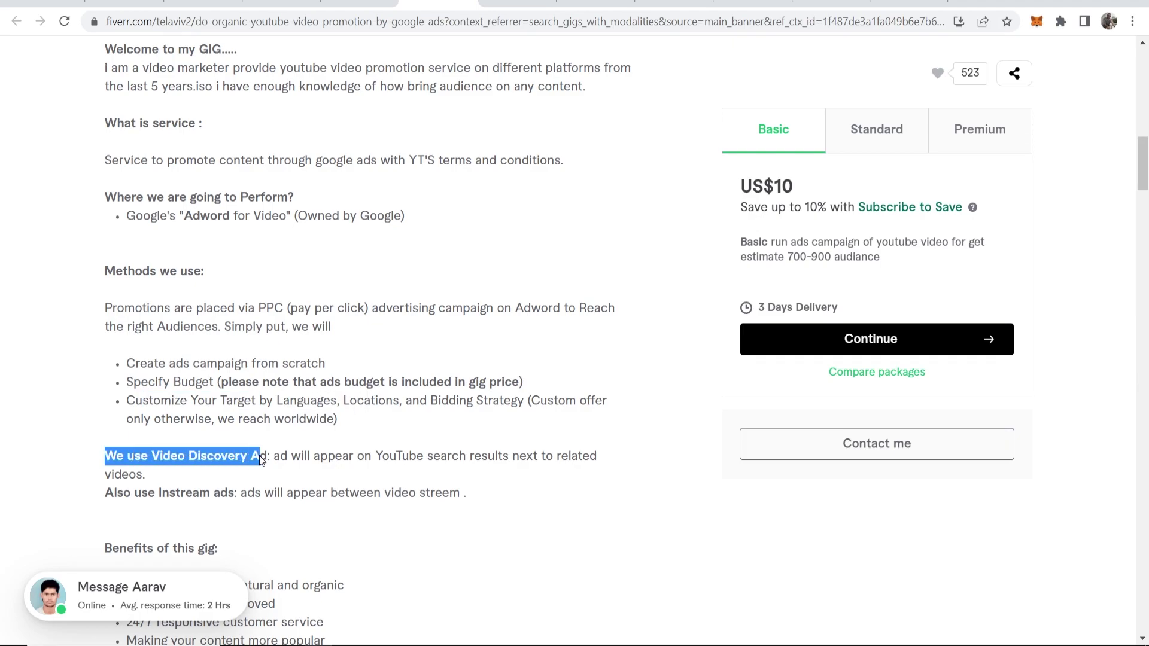
left_click(287, 454)
scroll(313, 453, "up", 6)
scroll(314, 454, "up", 4)
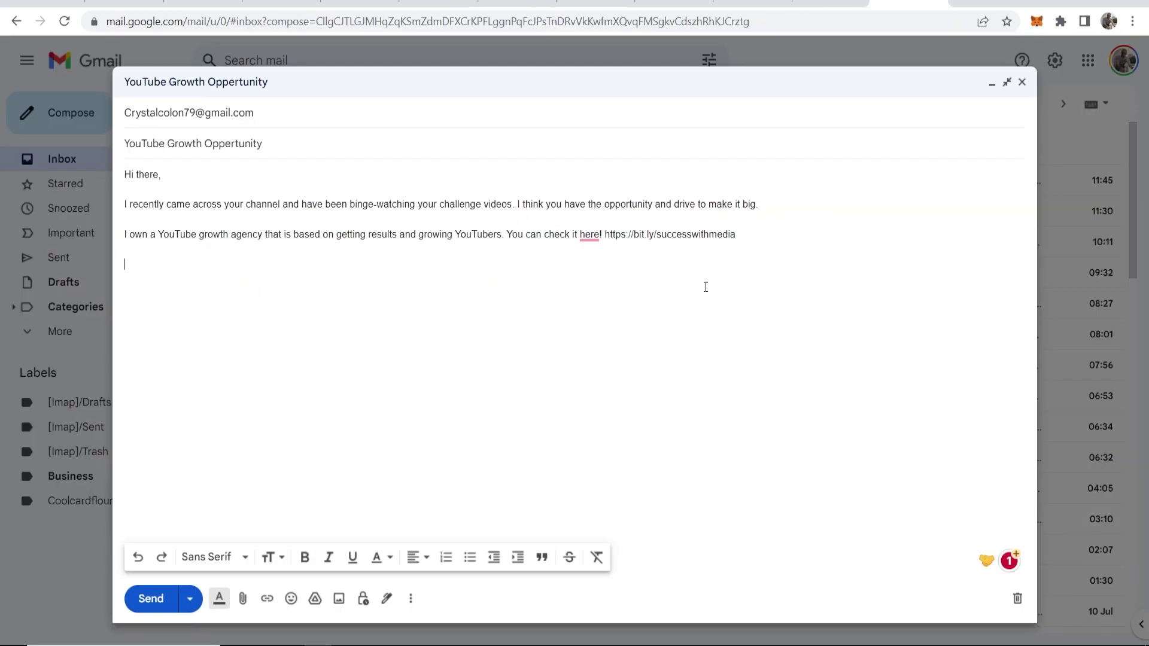
type("We")
type(" secialize")
type(" in gor")
Step: Type 'We specialize in growing channels through google', fixing typos along the way
key("BackSpace")
key("BackSpace")
type("rowing ")
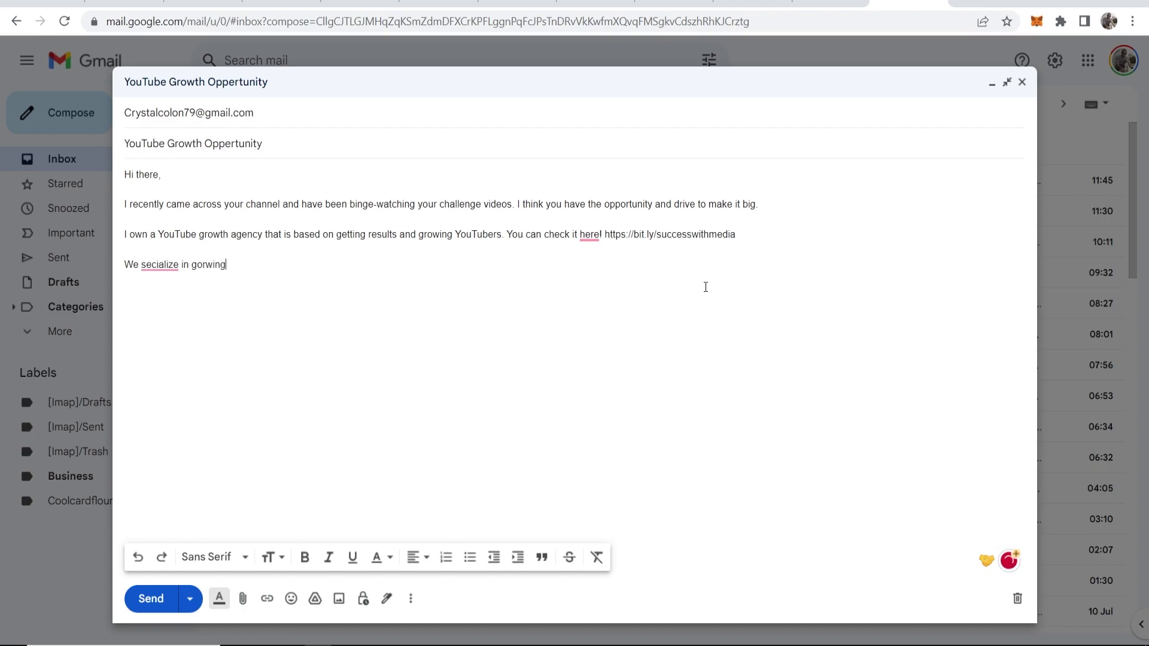
type("channels w")
key("BackSpace")
type("th")
type("rough google")
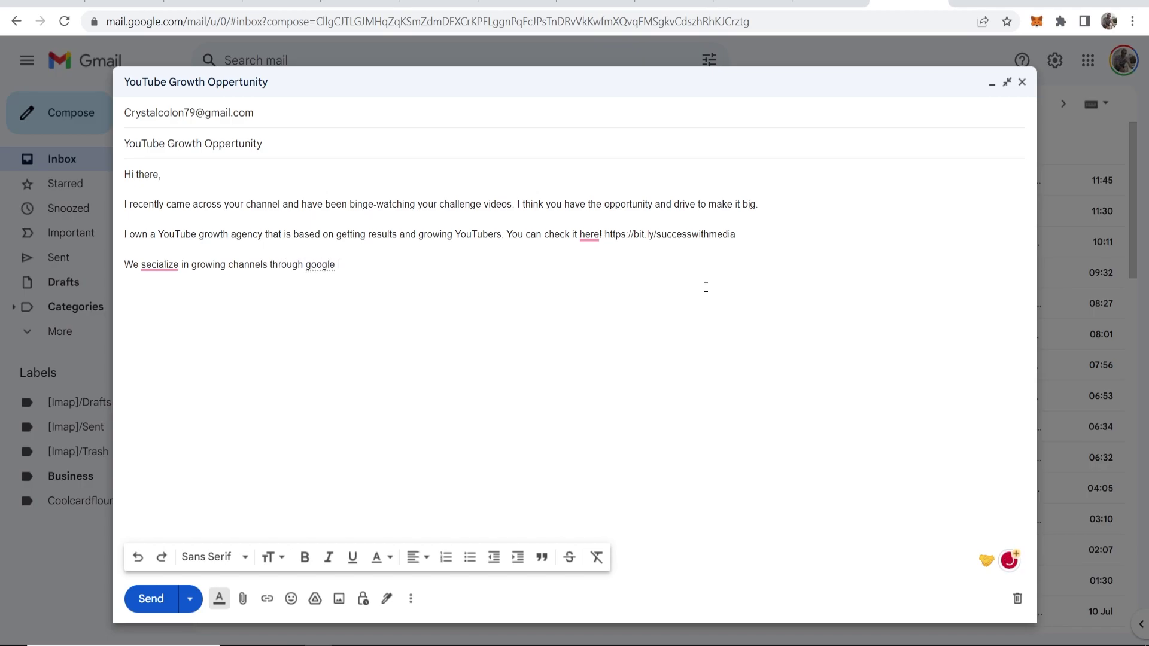
key("BackSpace")
key("BackSpace")
key("BackSpace")
type("og")
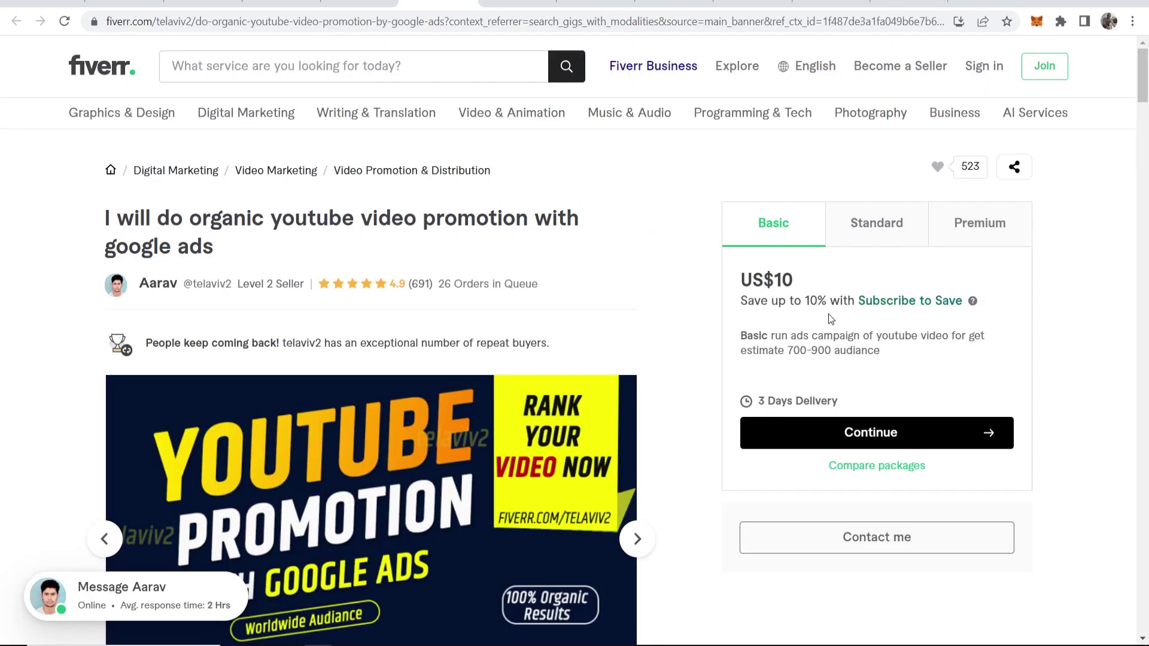
Step: Compare the gig's Standard, Premium and Basic package prices and details
left_click(847, 241)
left_click(980, 227)
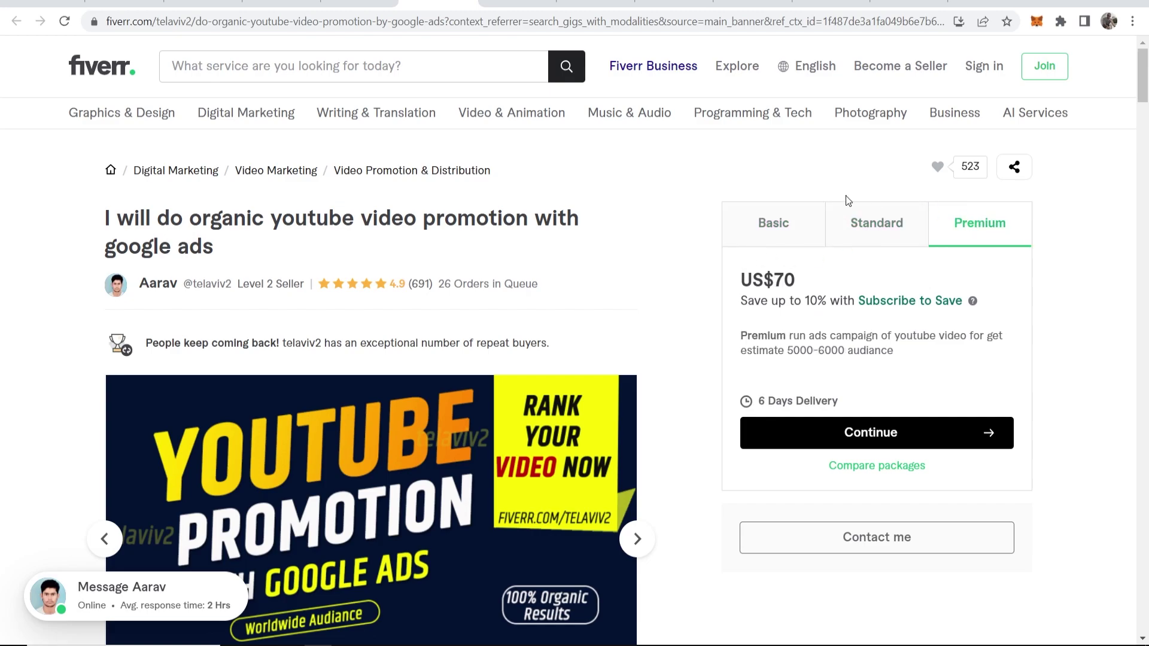
left_click(800, 224)
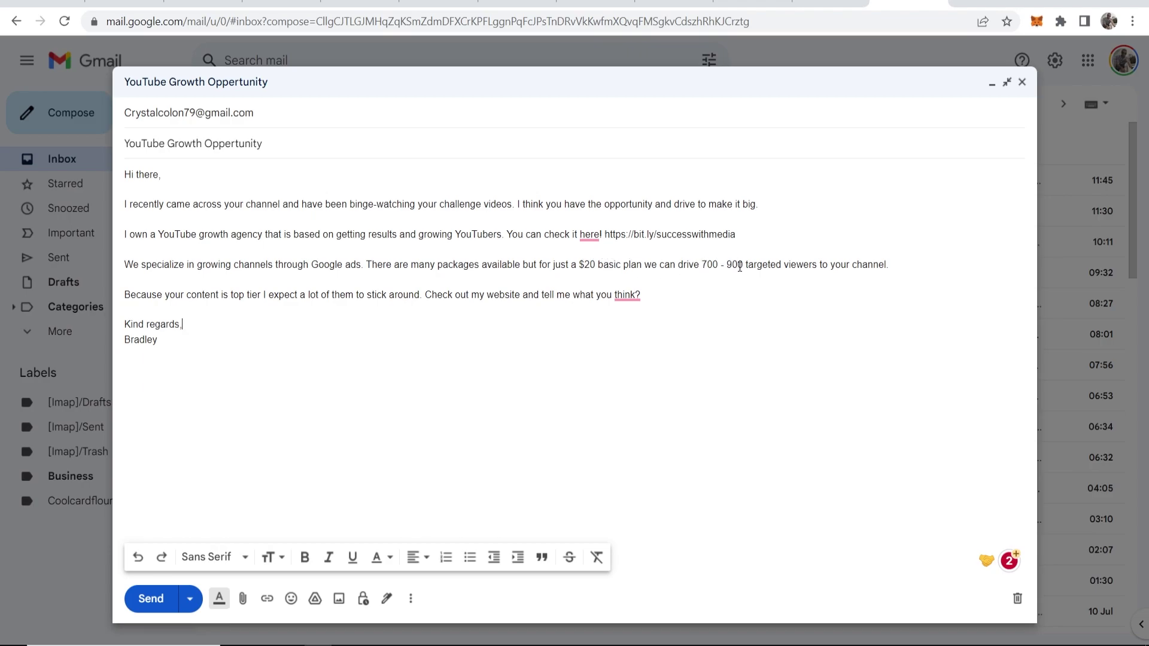
left_click_drag(753, 264, 939, 272)
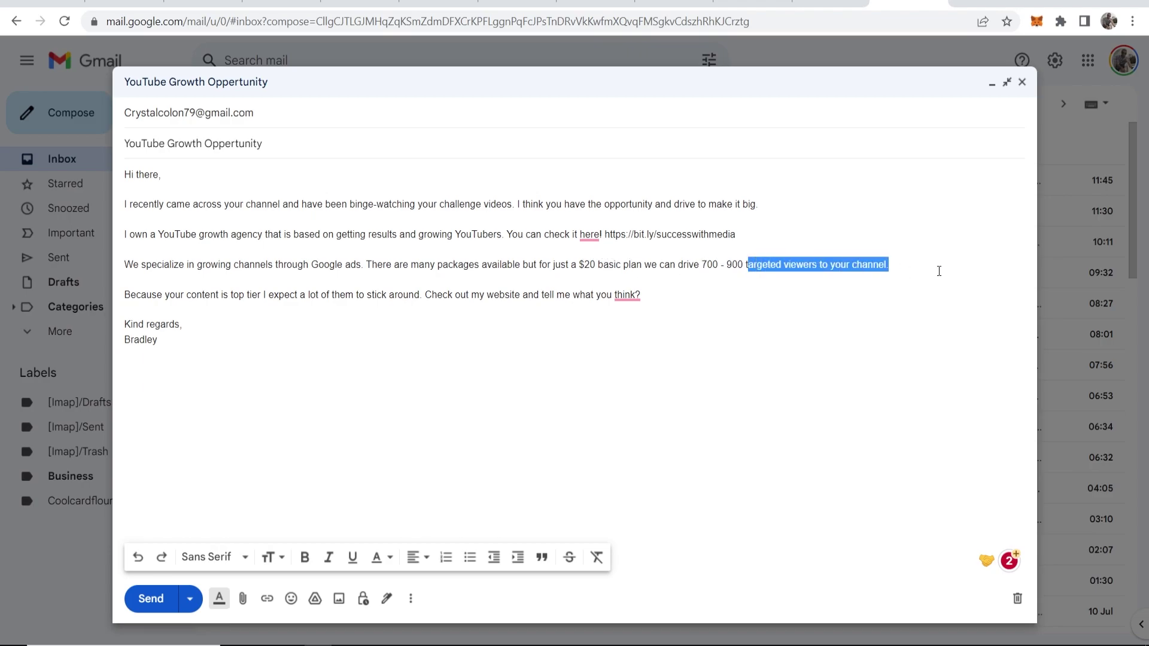
left_click(346, 331)
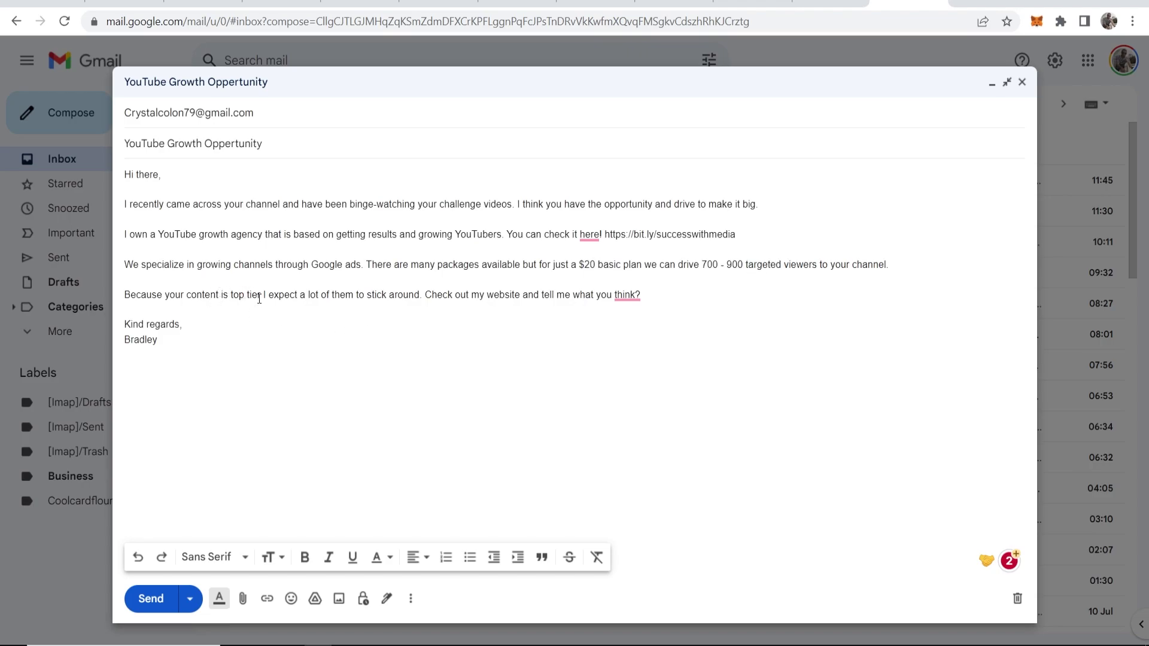
left_click_drag(263, 295, 526, 294)
left_click(426, 294)
key("BackSpace")
left_click(527, 295)
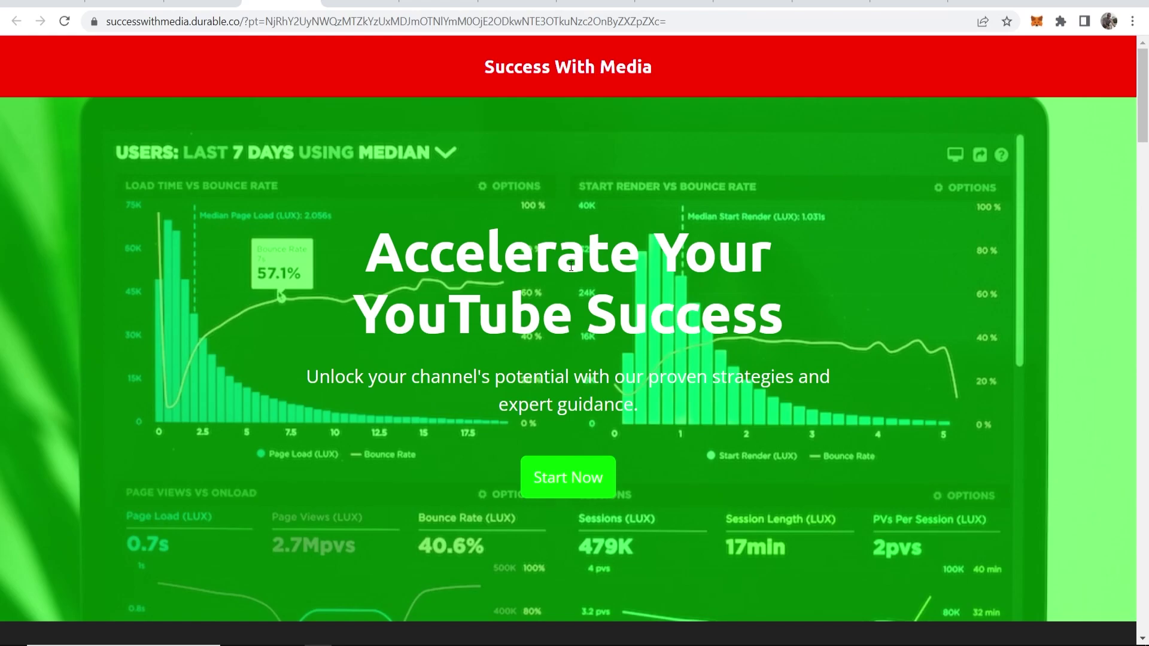
scroll(571, 269, "down", 2)
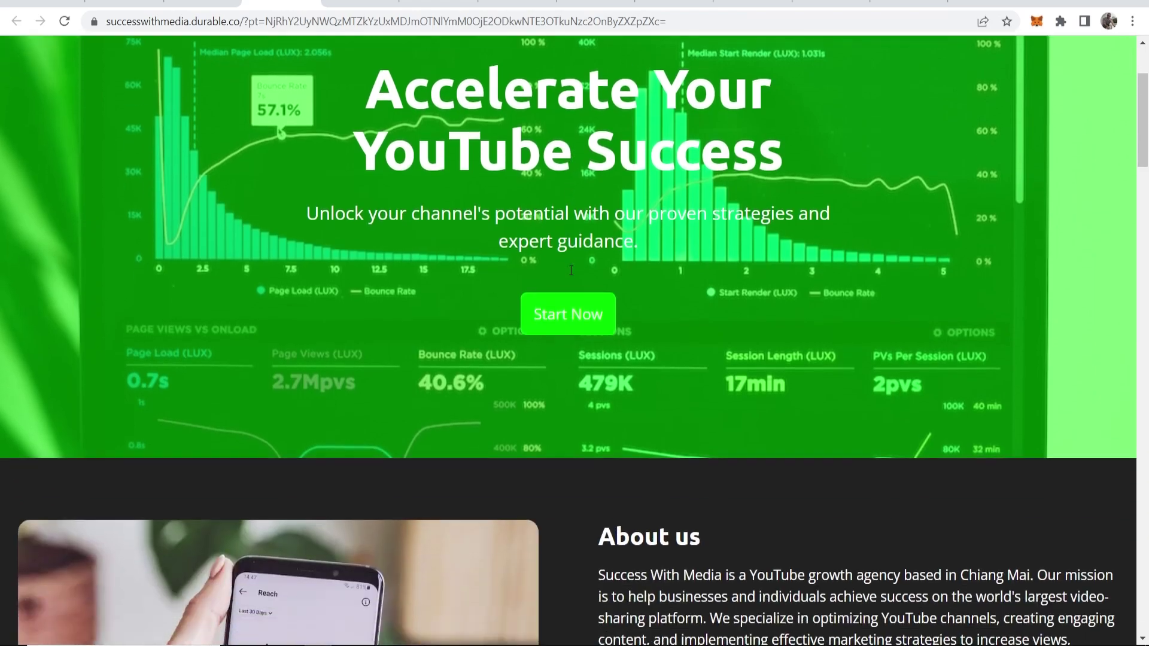
scroll(571, 272, "down", 4)
scroll(570, 276, "down", 3)
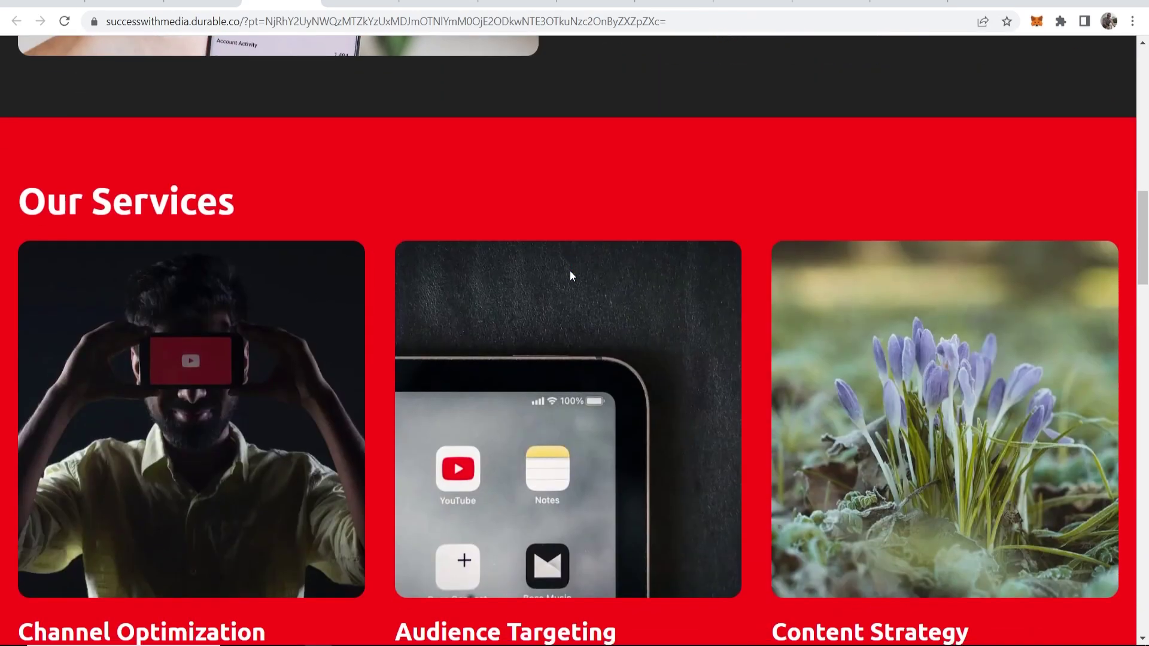
scroll(570, 275, "down", 4)
scroll(571, 276, "down", 4)
scroll(569, 278, "down", 3)
scroll(568, 281, "up", 1)
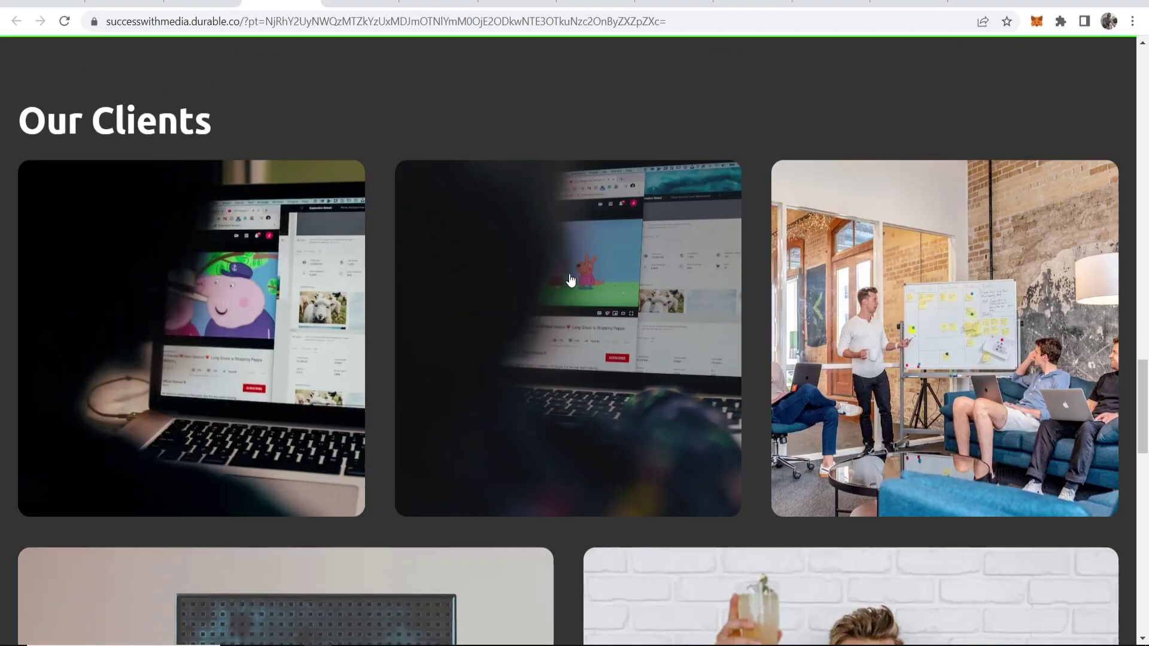
scroll(569, 279, "up", 5)
scroll(568, 274, "up", 4)
scroll(541, 266, "up", 3)
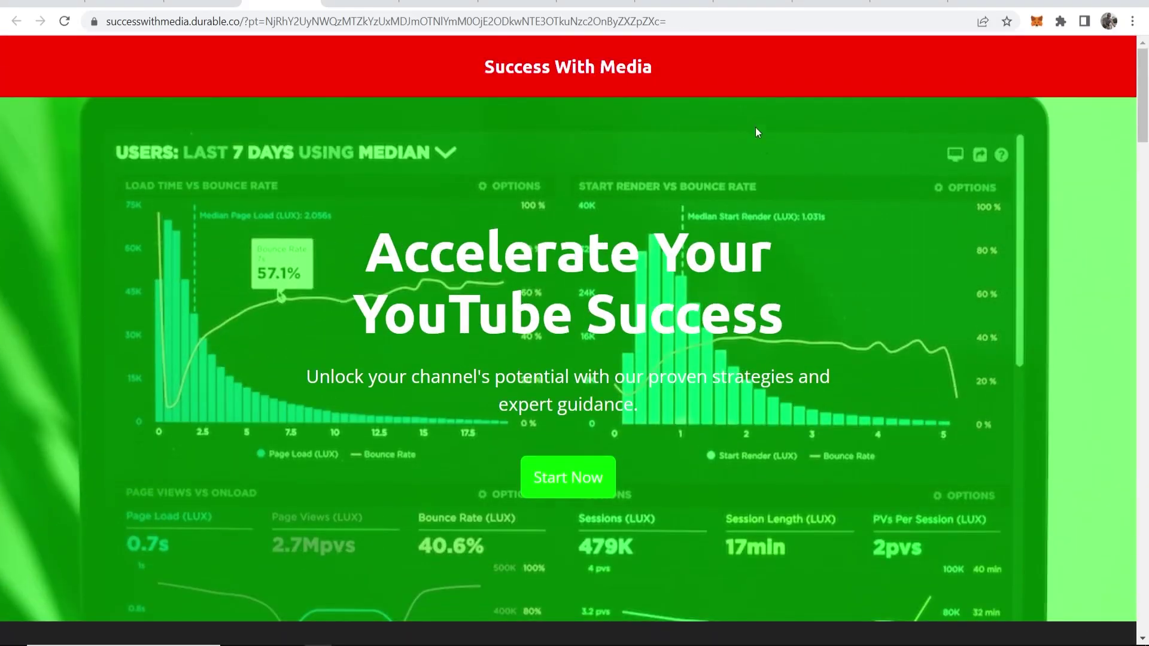
Step: Revisit Aarav's gig, checking 'google ads' in its title and the US$10 price, then return to Gmail
left_click(399, 4)
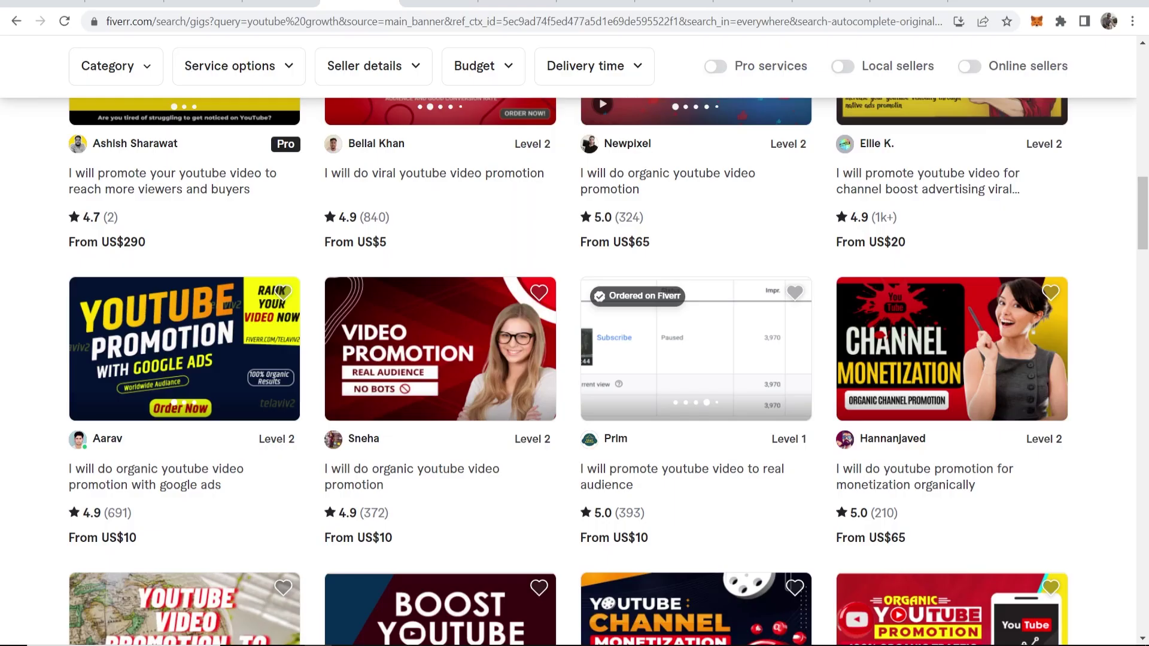
scroll(611, 359, "up", 5)
scroll(611, 359, "up", 5)
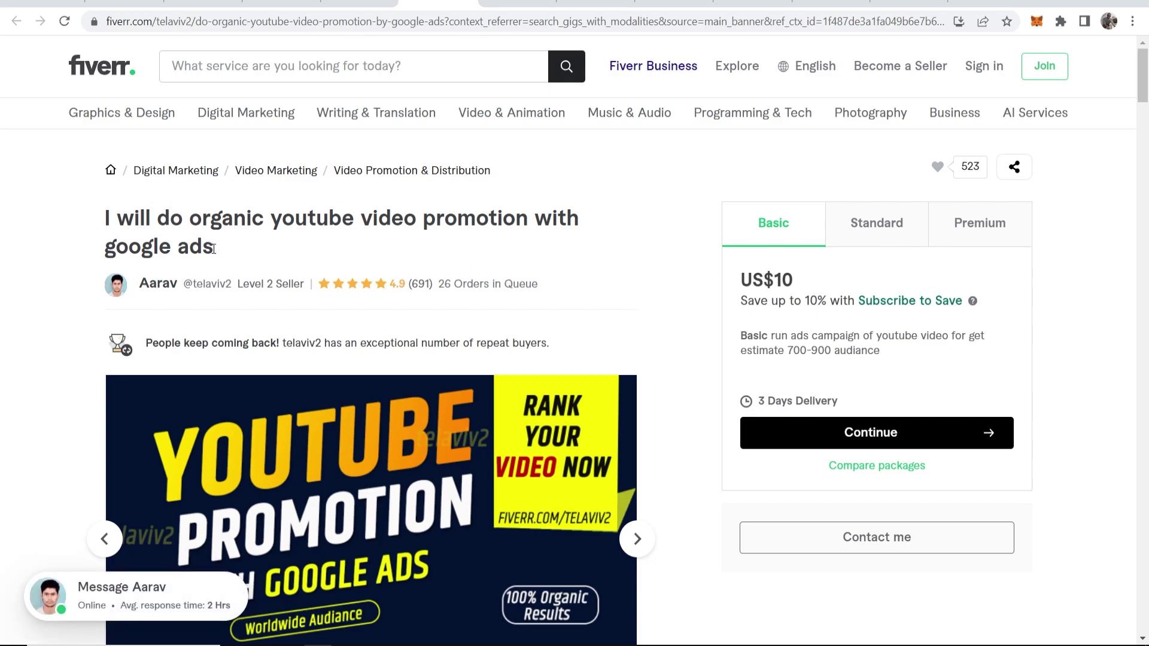
left_click_drag(215, 253, 94, 247)
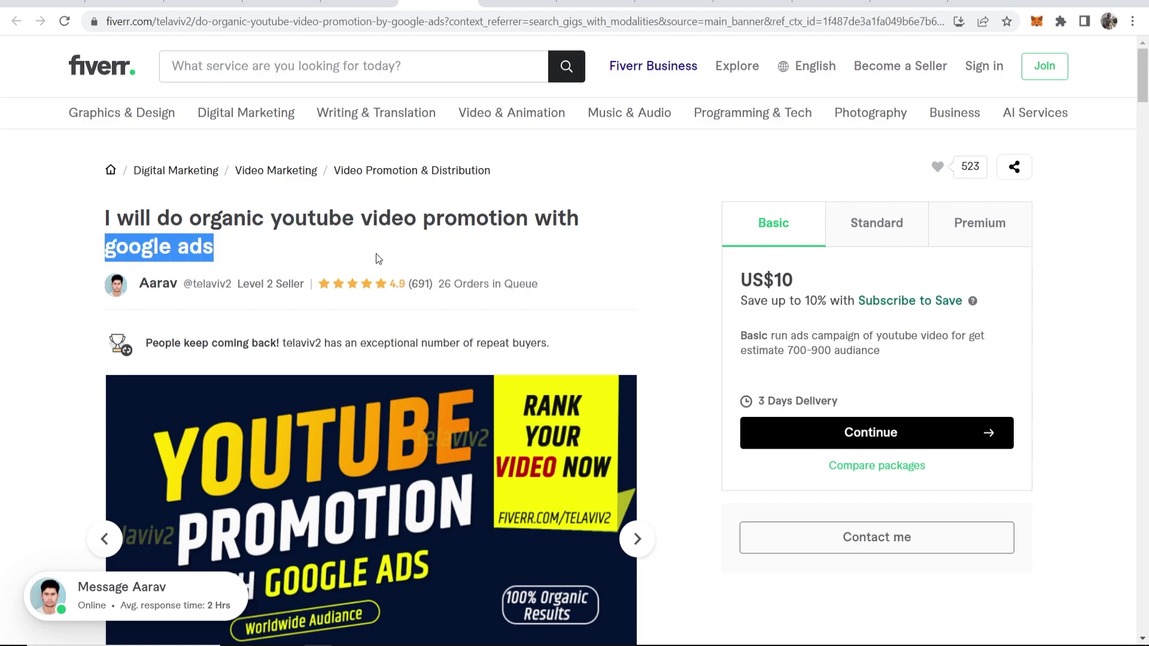
left_click(667, 270)
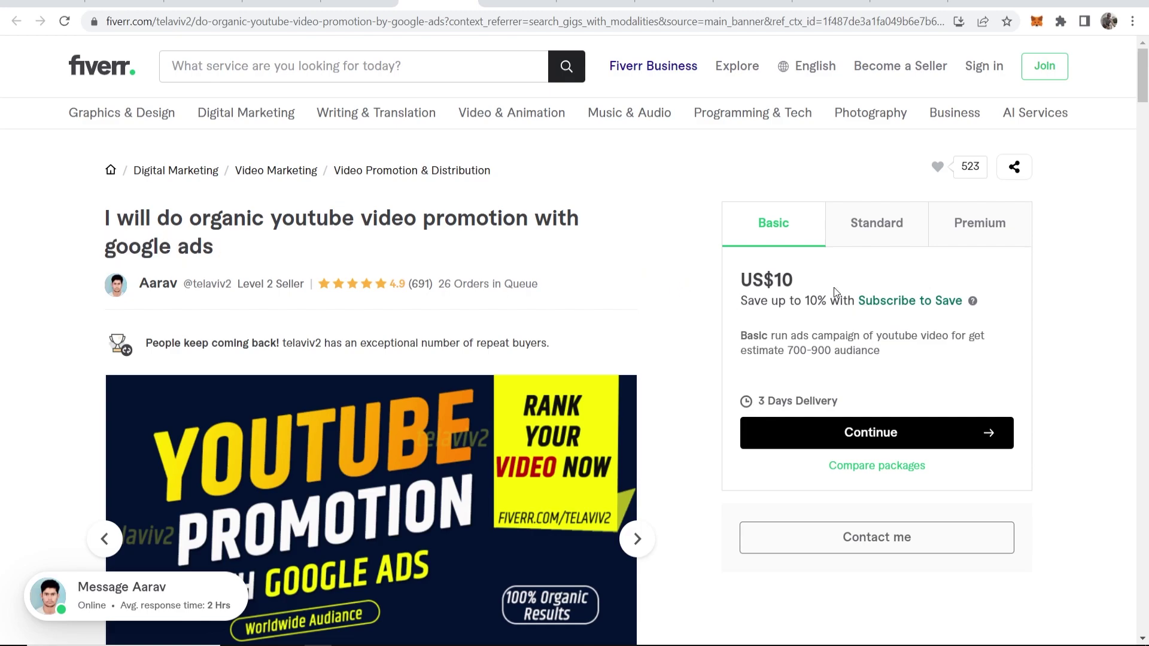
left_click(737, 285)
left_click(911, 3)
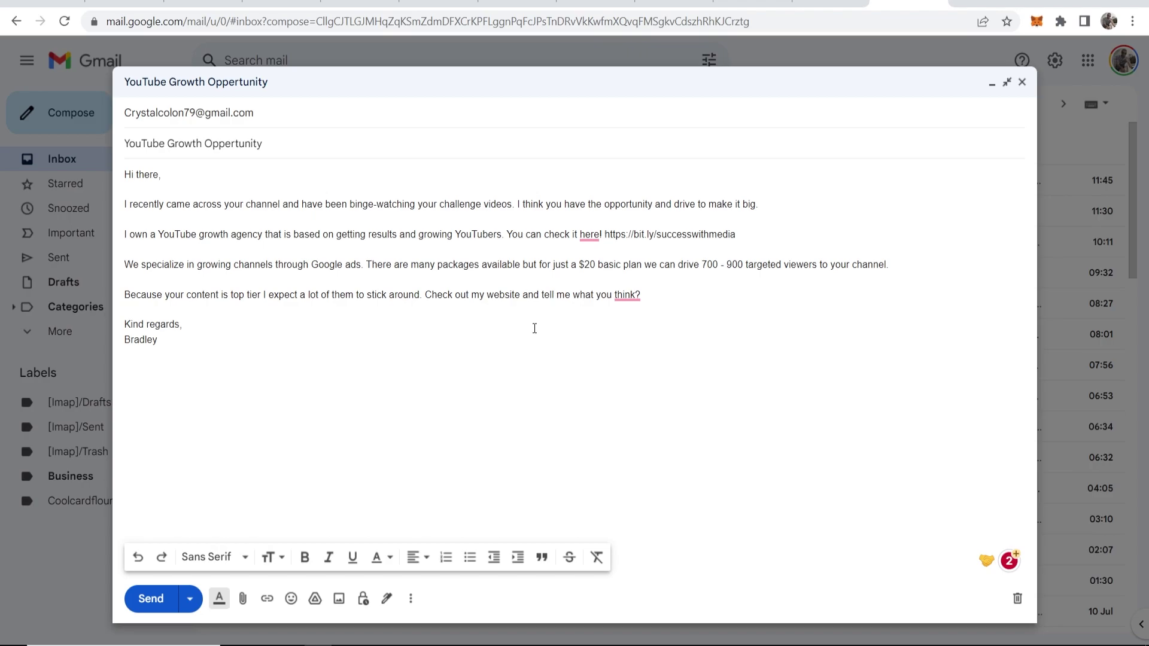
Step: Return to Aarav's Fiverr gig and highlight its US$10 basic price
left_click(484, 3)
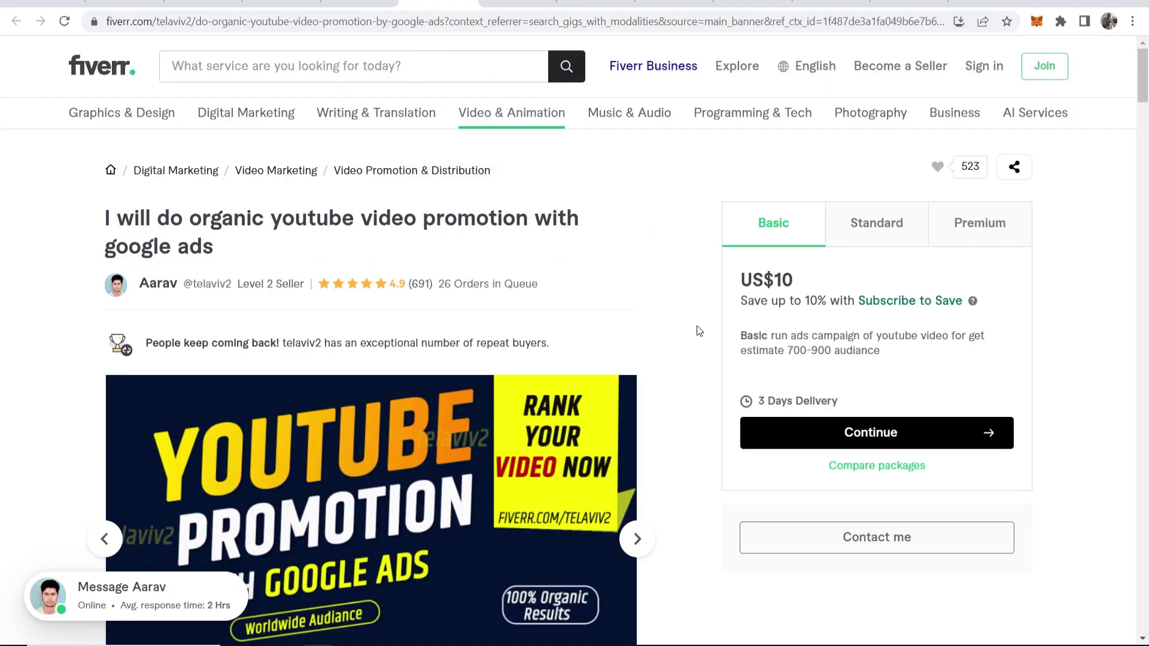
left_click_drag(795, 282, 740, 285)
left_click(761, 262)
Step: Revisit The Colon Family's Google Ads question on Nick Nimmin's video, then show the Success With Media site
left_click(678, 10)
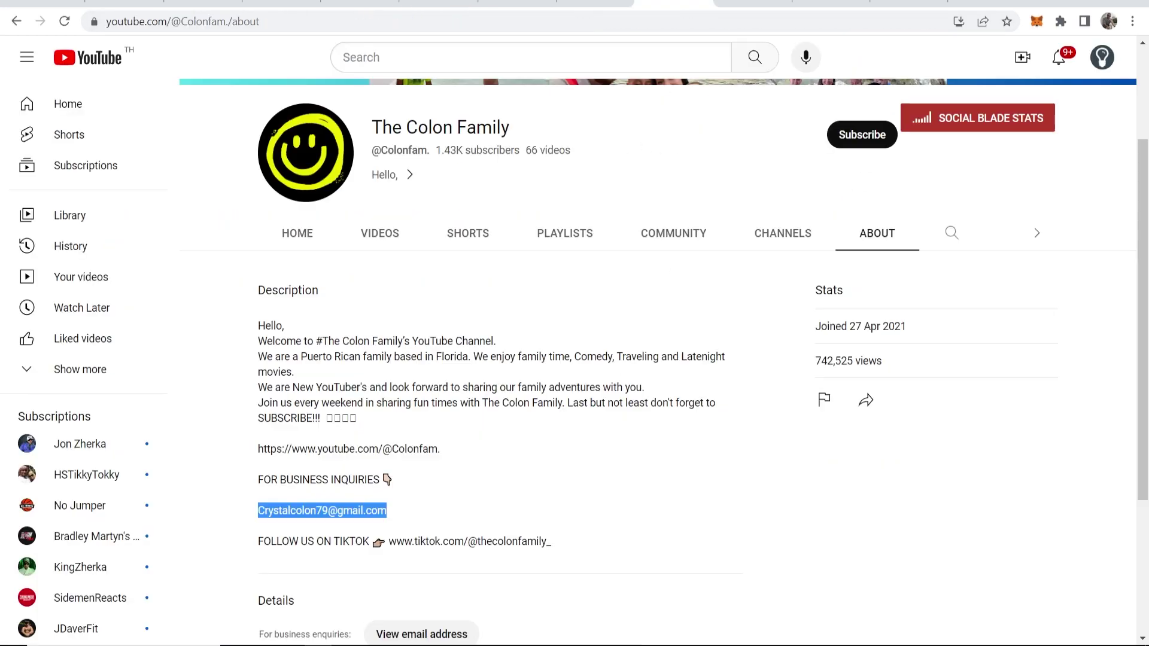
left_click(592, 5)
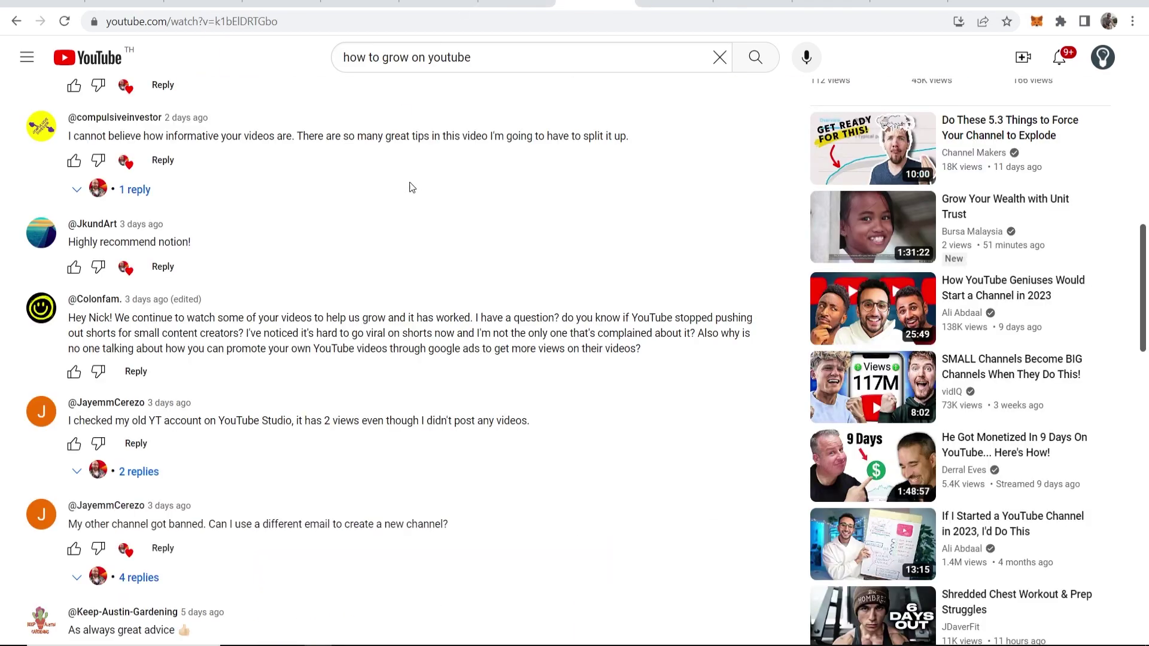
scroll(410, 186, "down", 2)
scroll(376, 189, "down", 1)
scroll(236, 245, "down", 1)
scroll(143, 236, "down", 1)
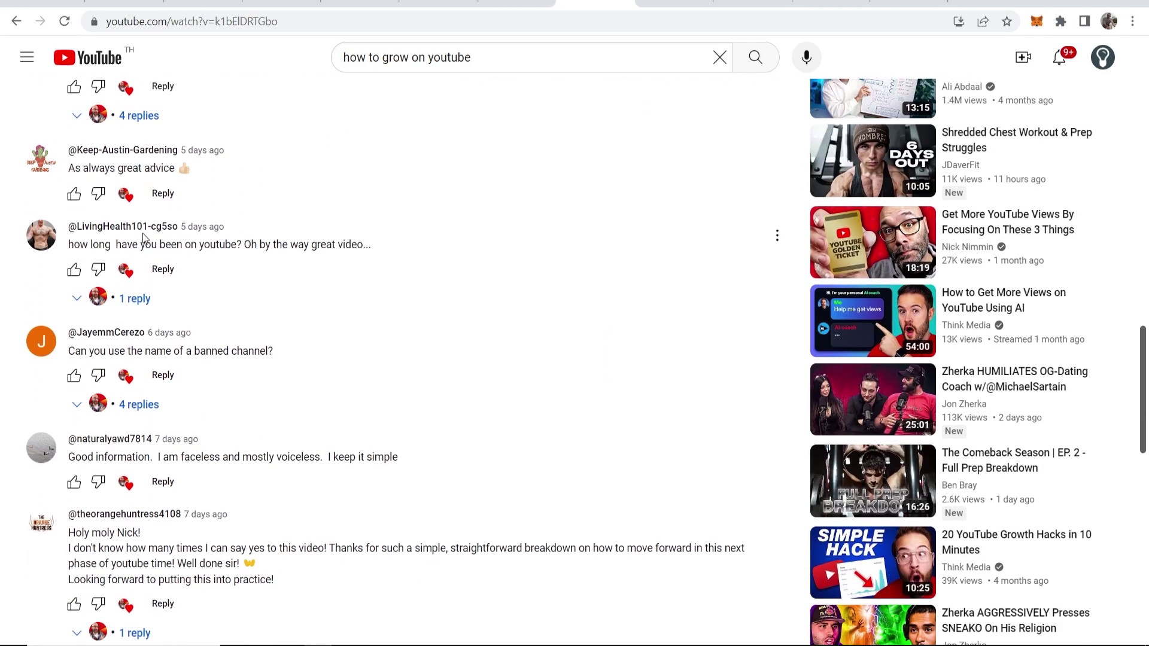
scroll(366, 319, "up", 1)
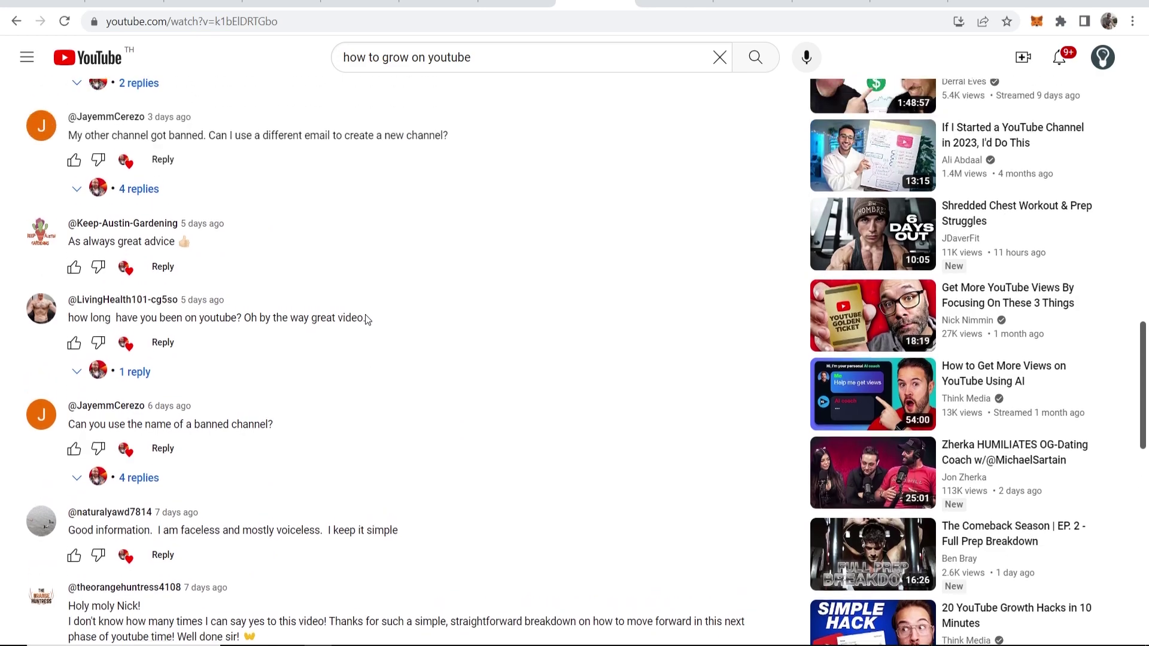
scroll(290, 339, "up", 1)
scroll(290, 339, "up", 5)
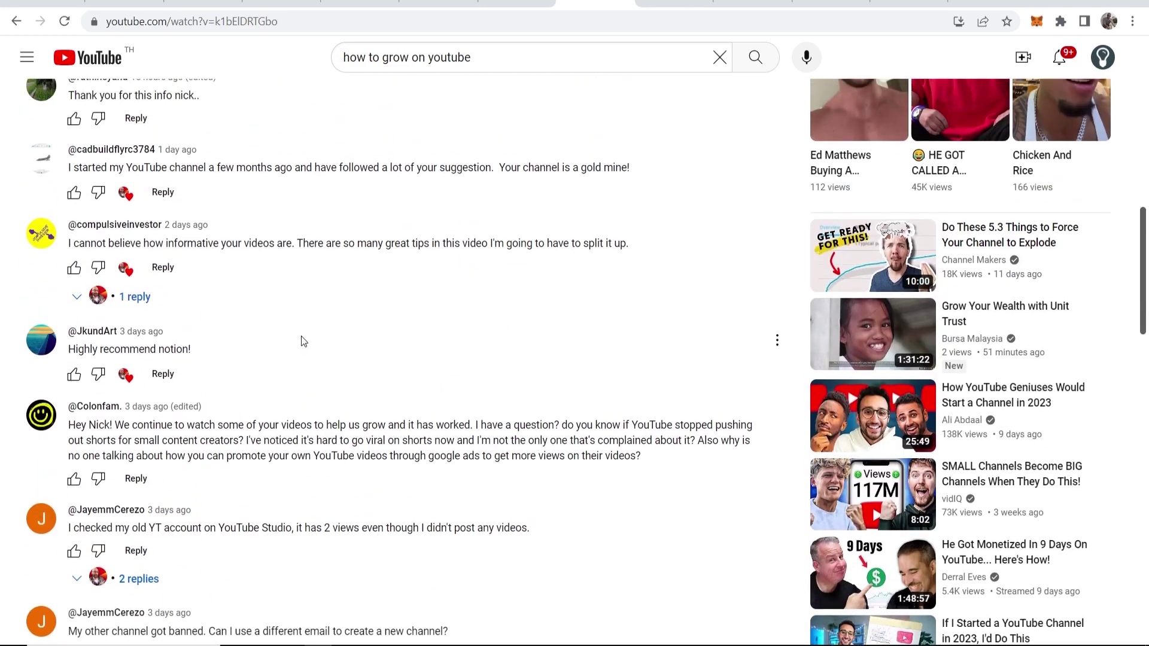
scroll(302, 338, "up", 4)
scroll(303, 343, "up", 4)
scroll(303, 343, "up", 1)
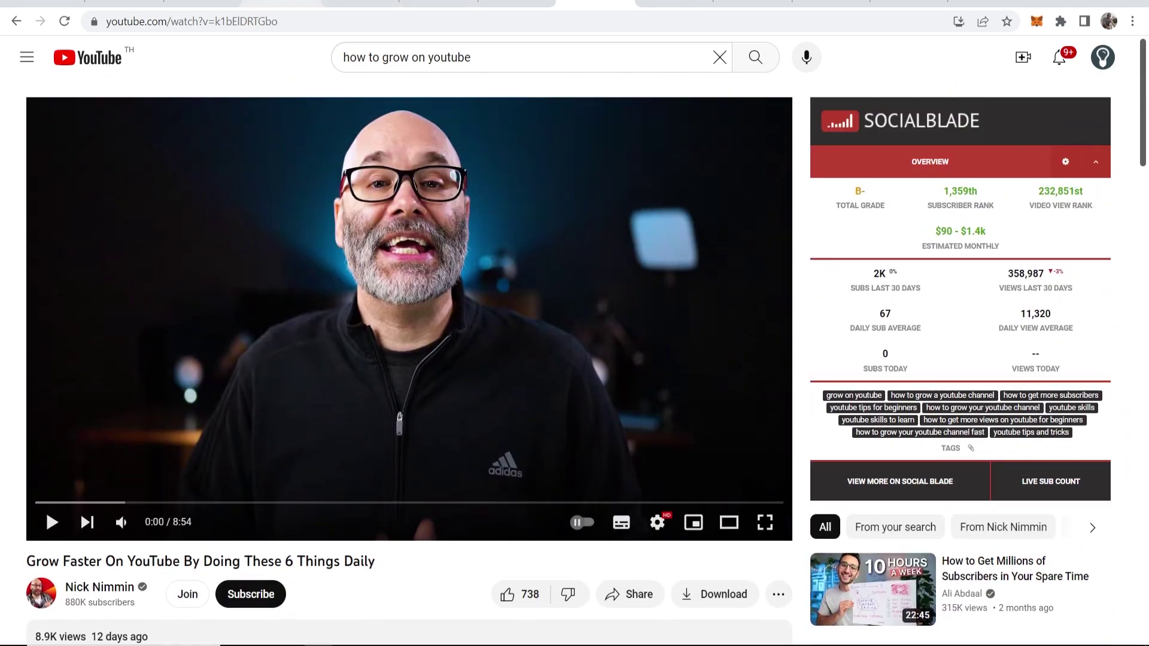
left_click(278, 5)
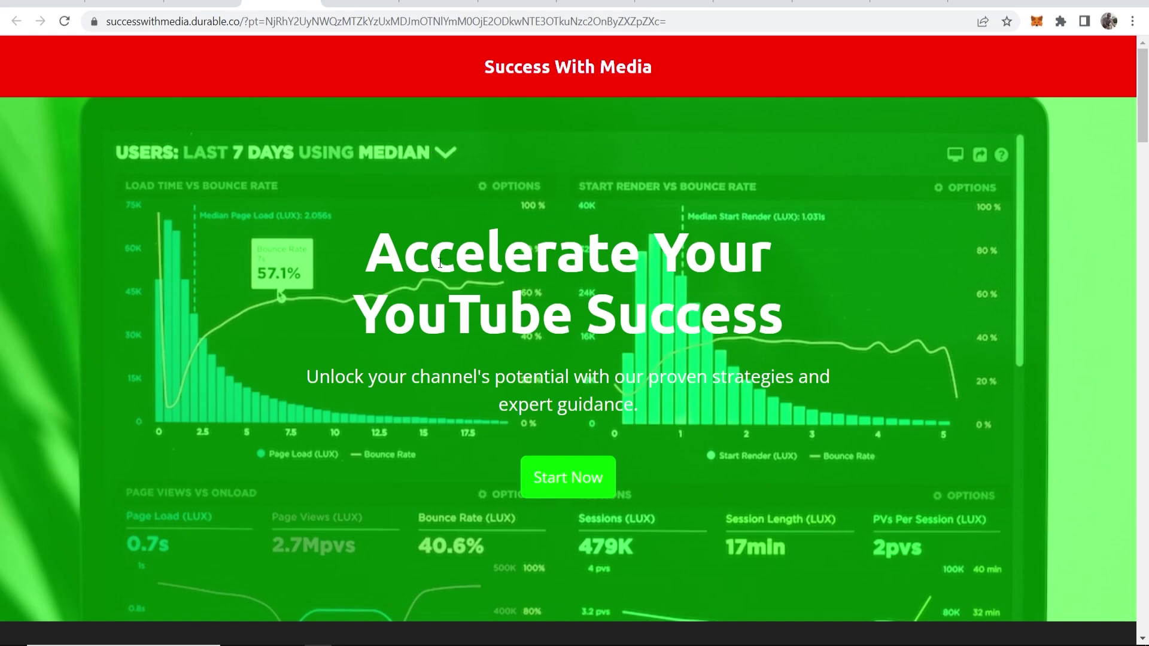
scroll(447, 279, "down", 2)
scroll(445, 287, "down", 2)
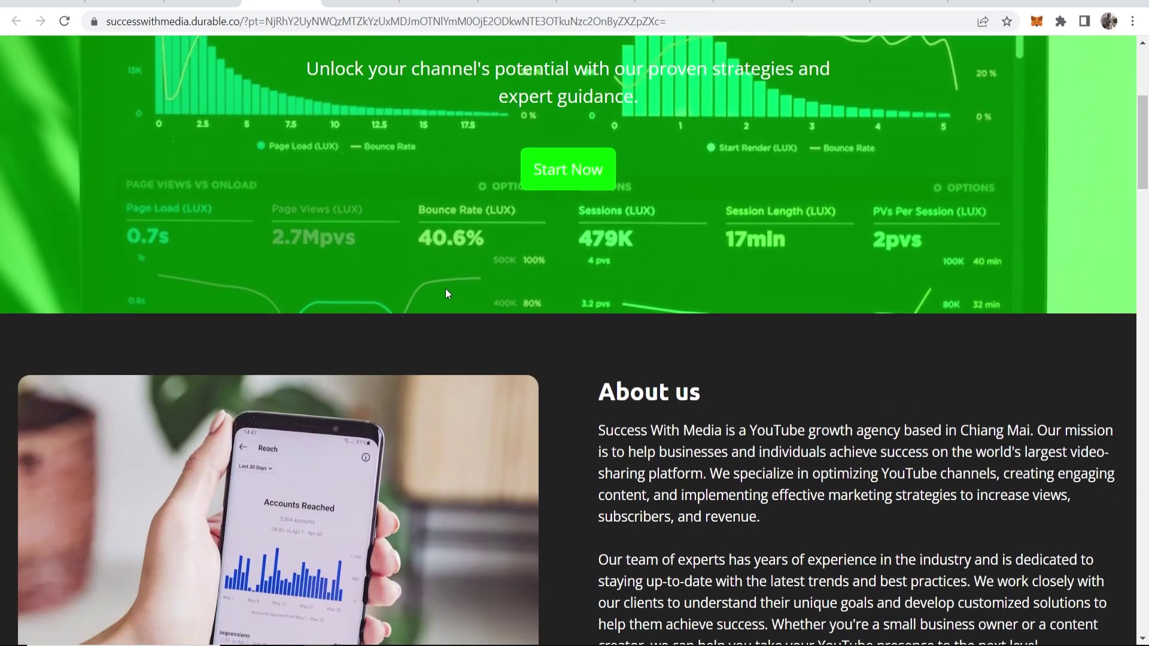
scroll(445, 288, "down", 2)
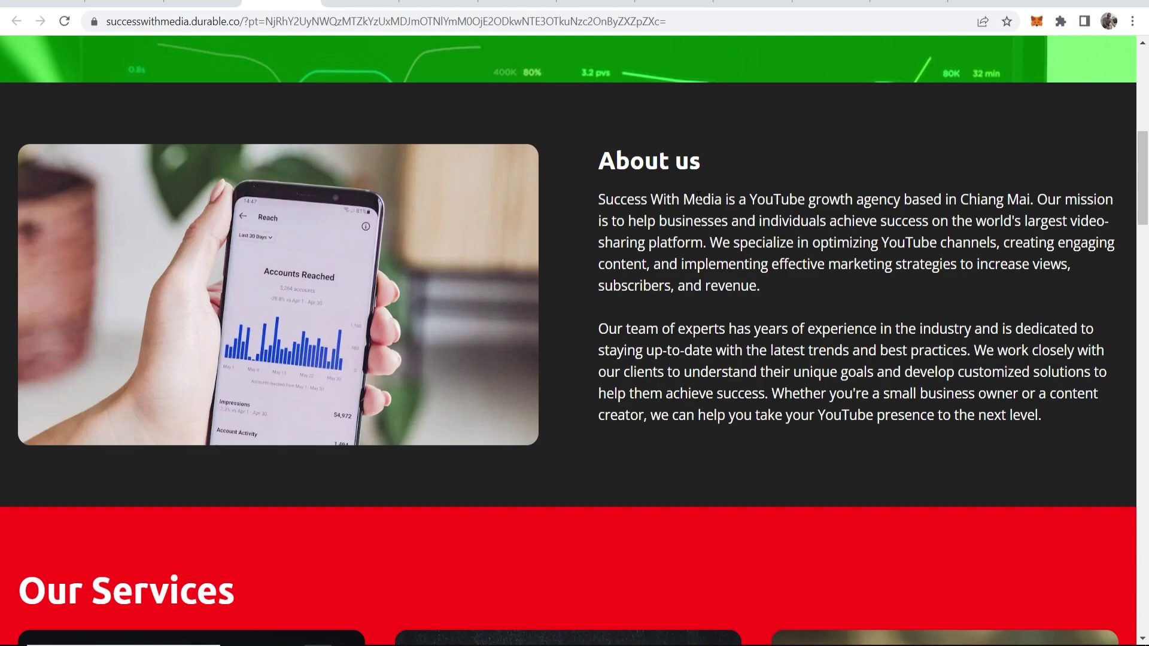
scroll(698, 197, "up", 5)
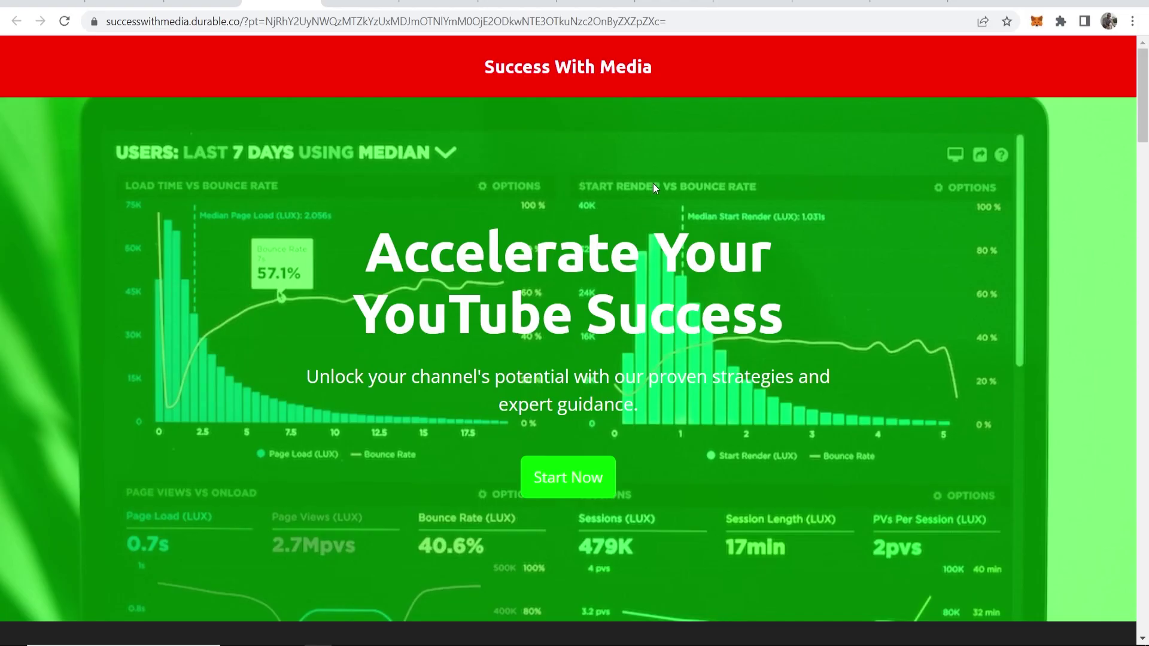
Step: Review the Success With Media About us section, then go back to the finished Gmail pitch draft
left_click(906, 4)
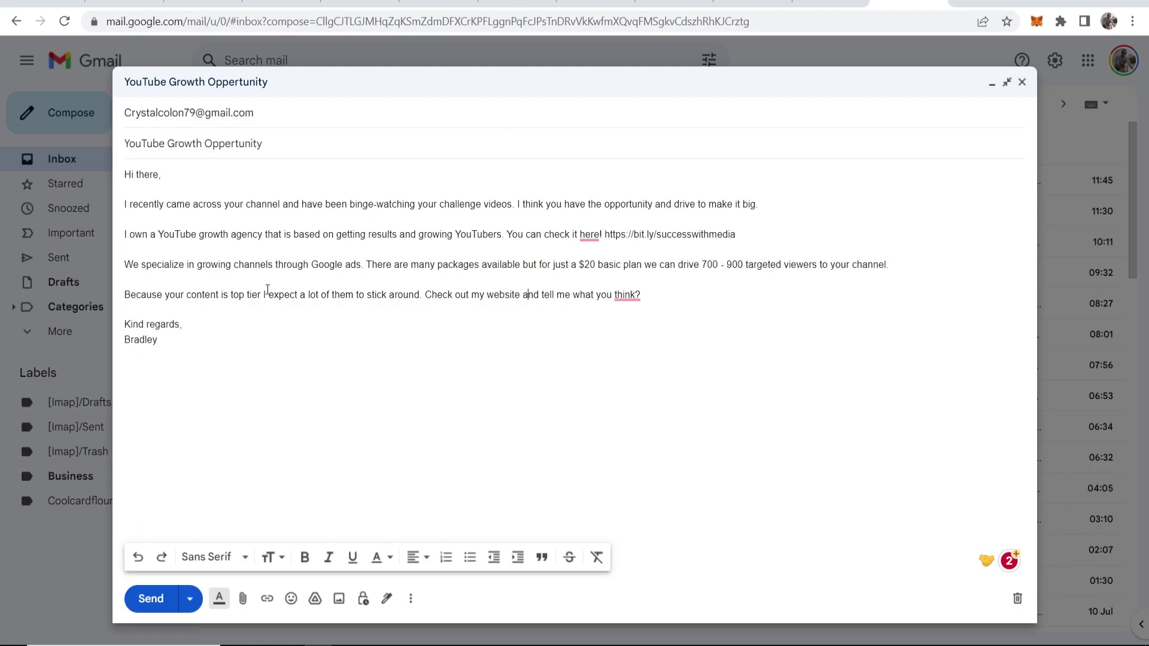
mouse_move(182, 324)
left_mouse_down()
mouse_move(130, 242)
mouse_move(125, 186)
left_mouse_up()
left_click(314, 207)
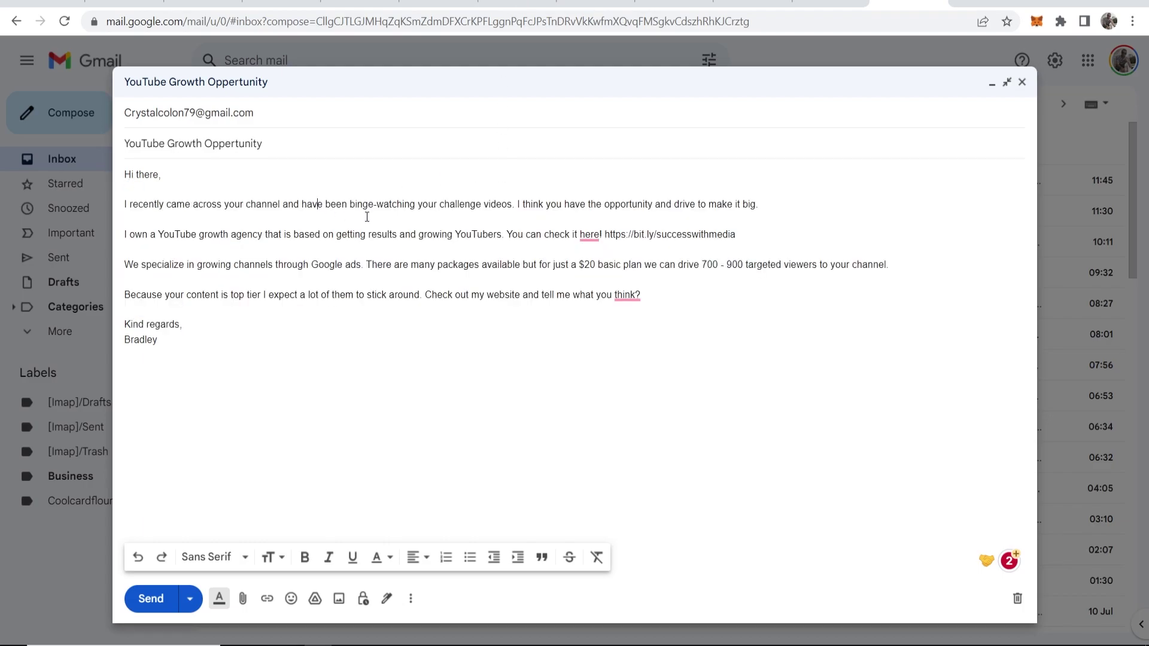